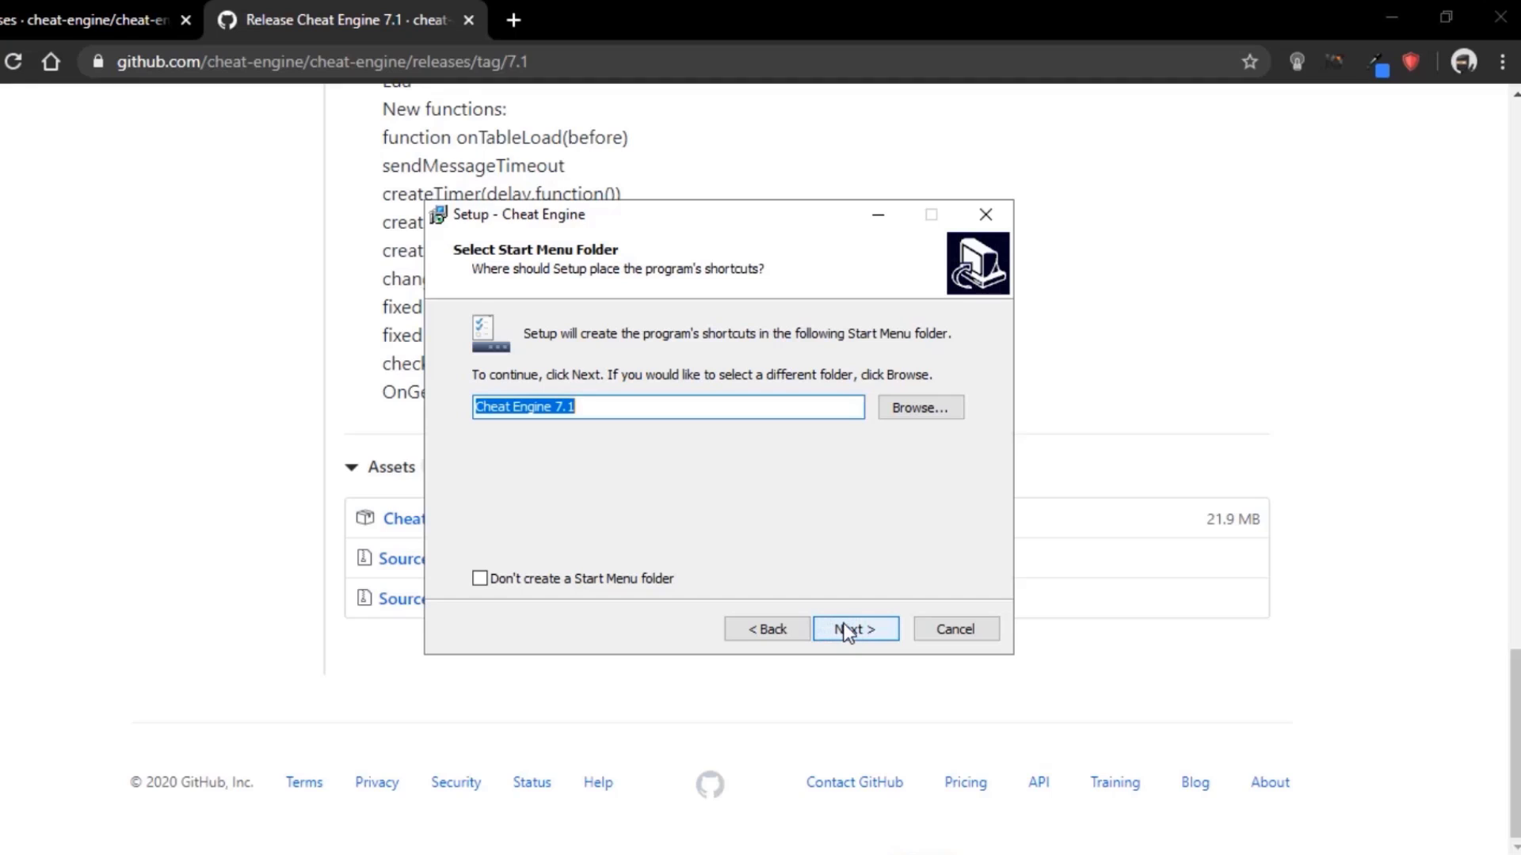
Accept the default Start Menu folder in the setup, keep the desktop icon and turn off the check for new versions.
left_click(845, 631)
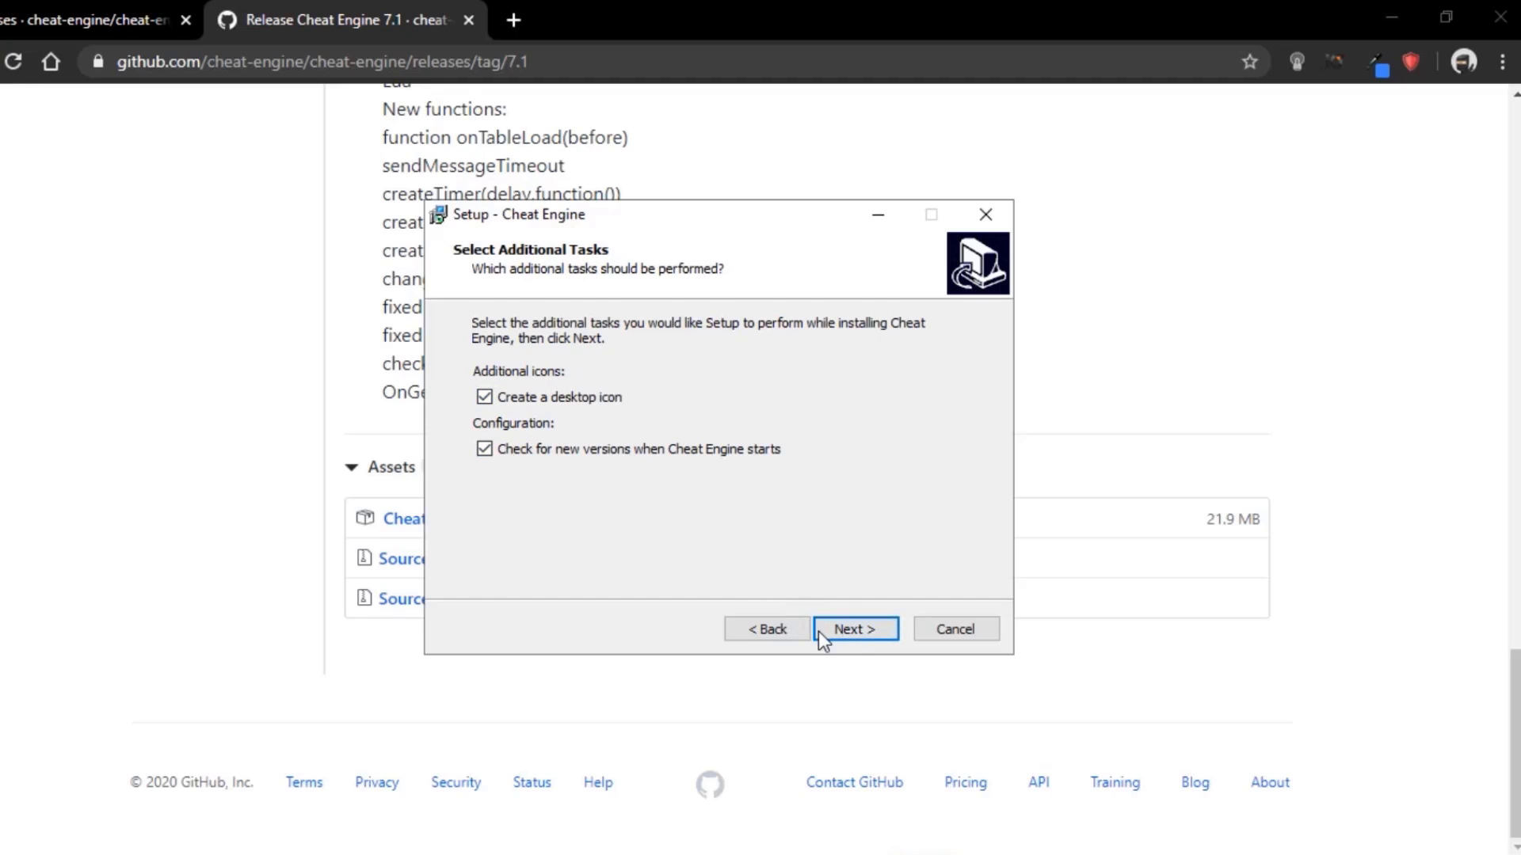
left_click(671, 449)
left_click(857, 629)
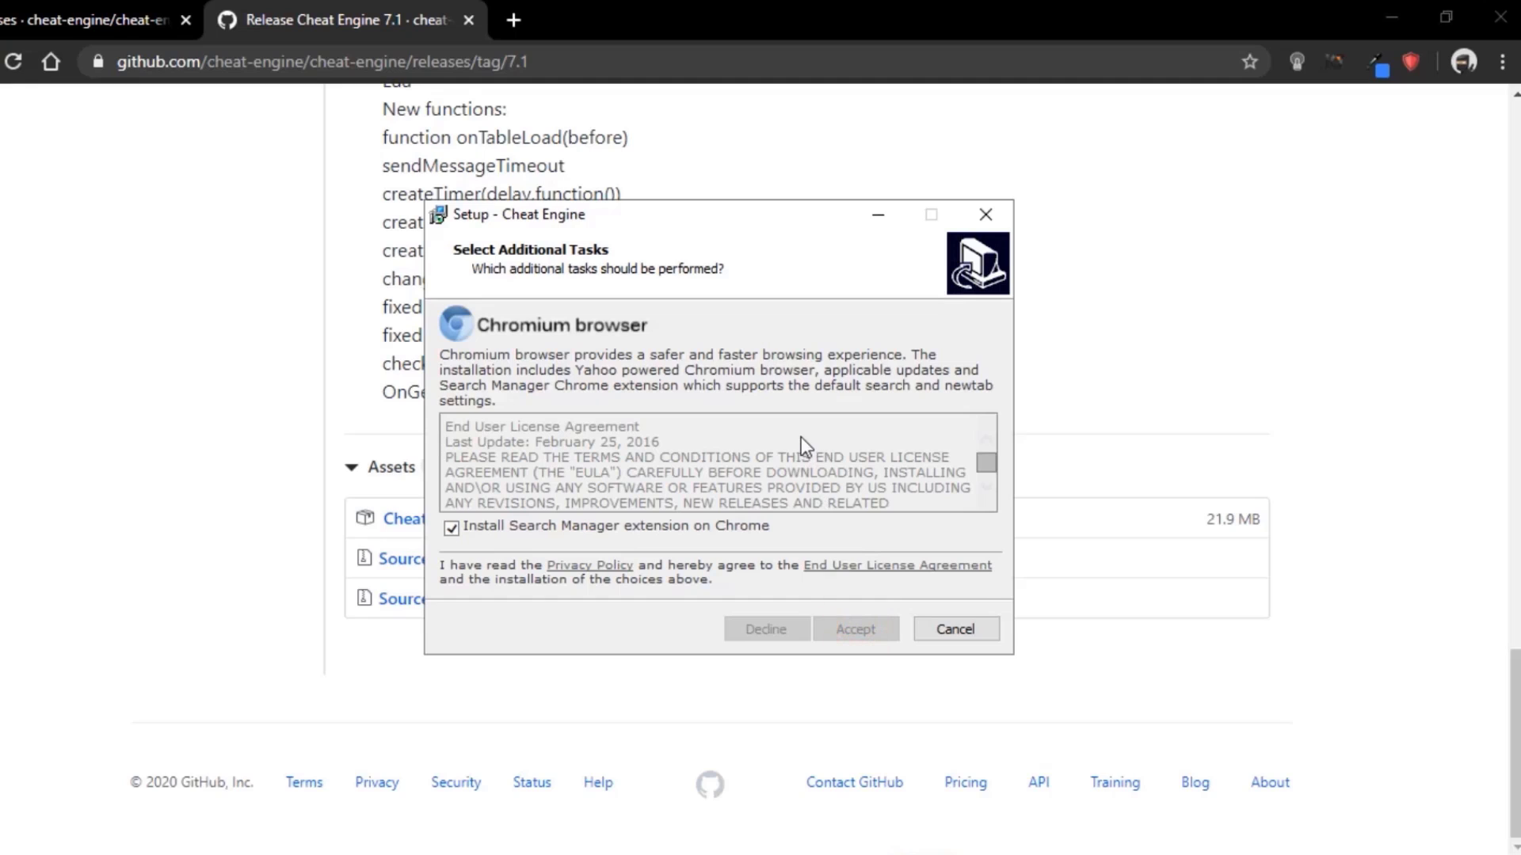
Decline the Chromium browser offer and finish the setup with Reset settings and Launch Cheat Engine 7.1 enabled.
left_click(761, 632)
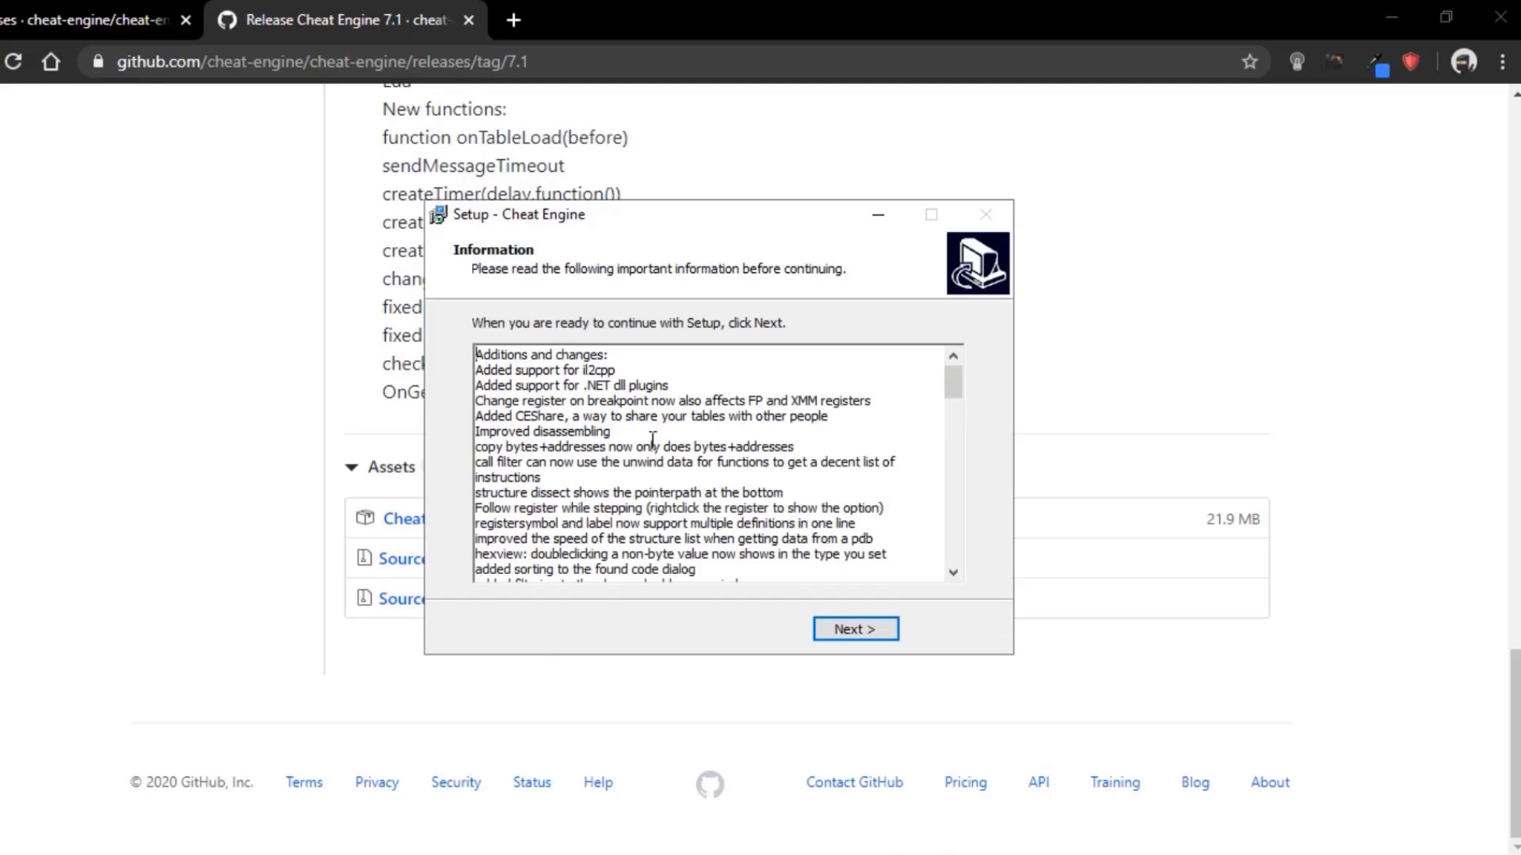
left_click(849, 634)
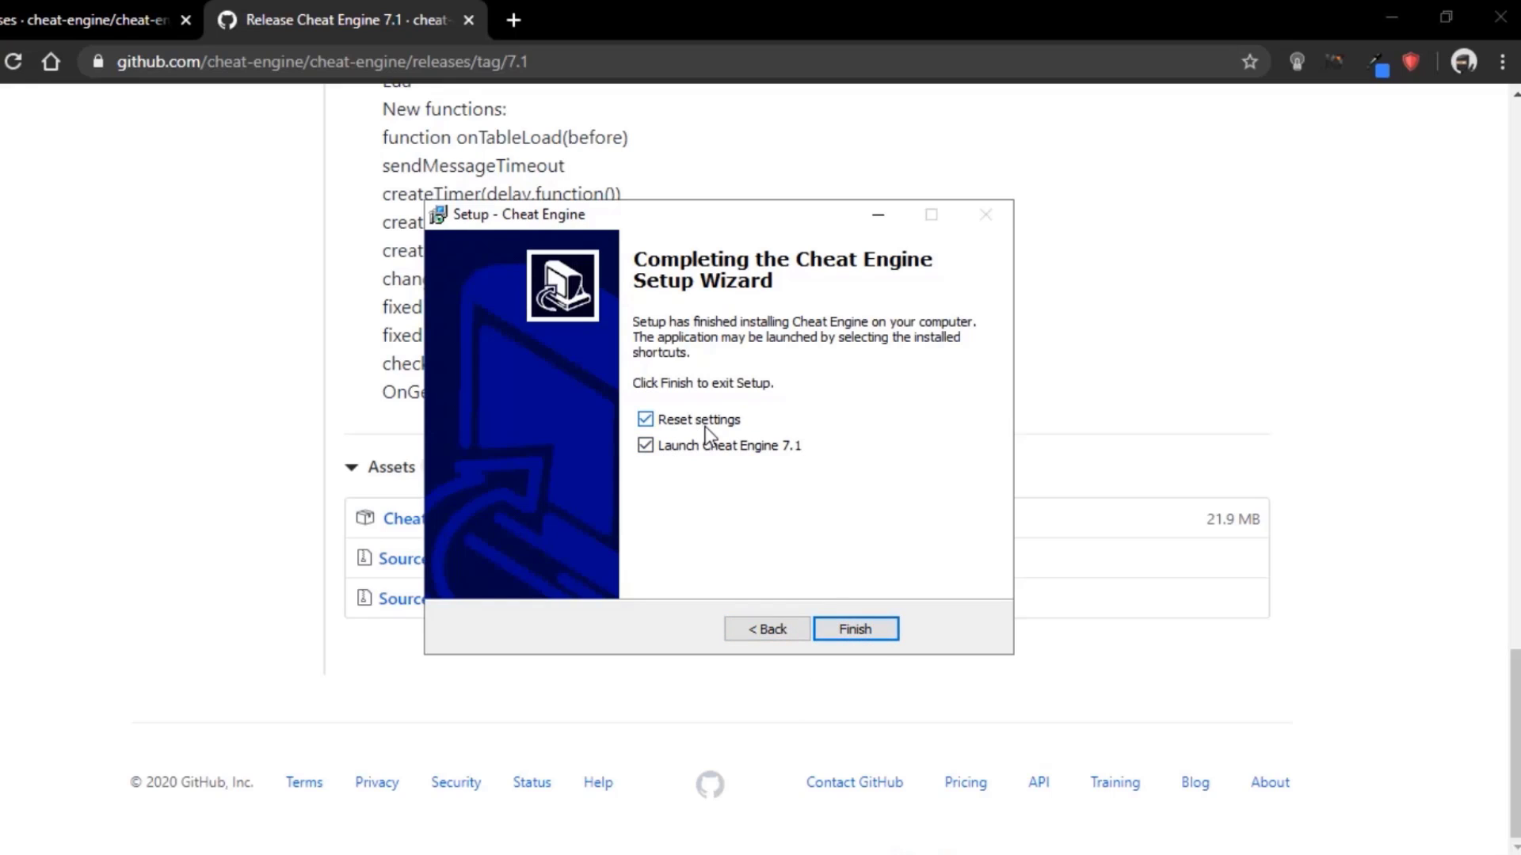
left_click(848, 631)
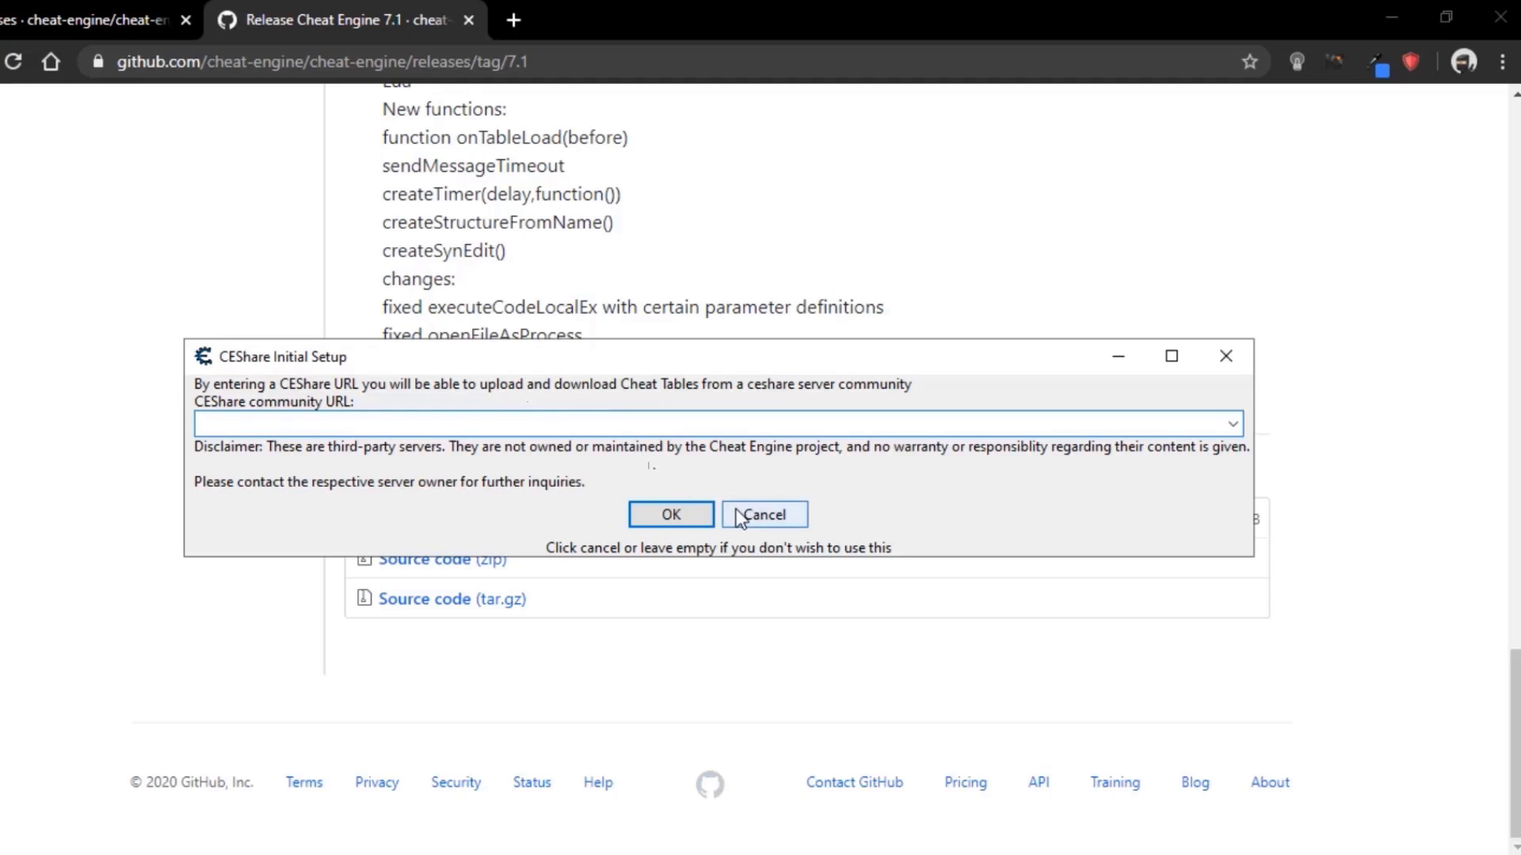
Skip the CEShare community URL and the tutorial, and minimize the Cheat Engine window.
left_click(662, 521)
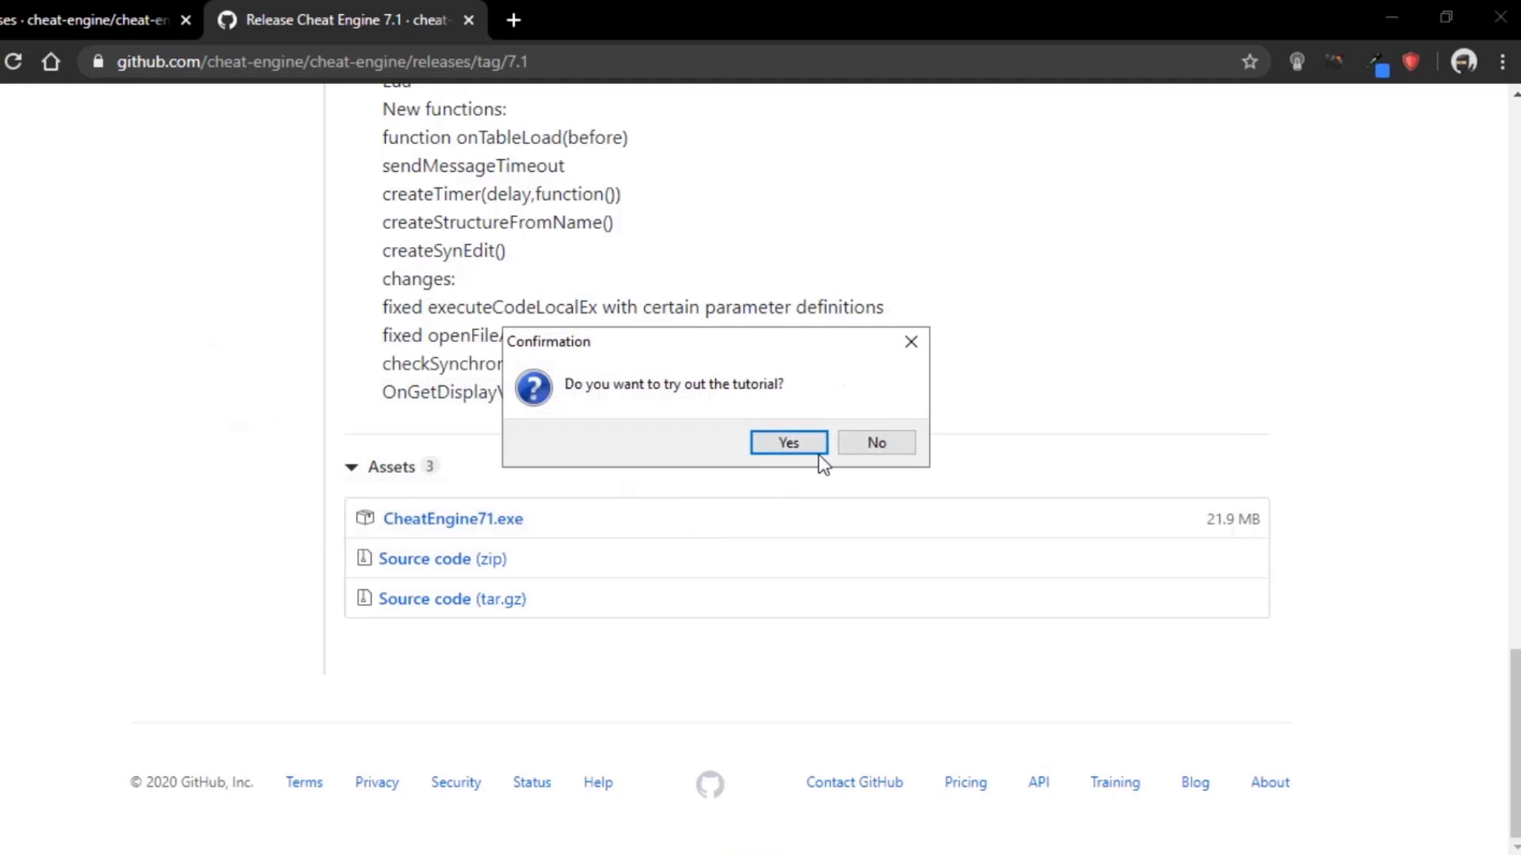
left_click(870, 446)
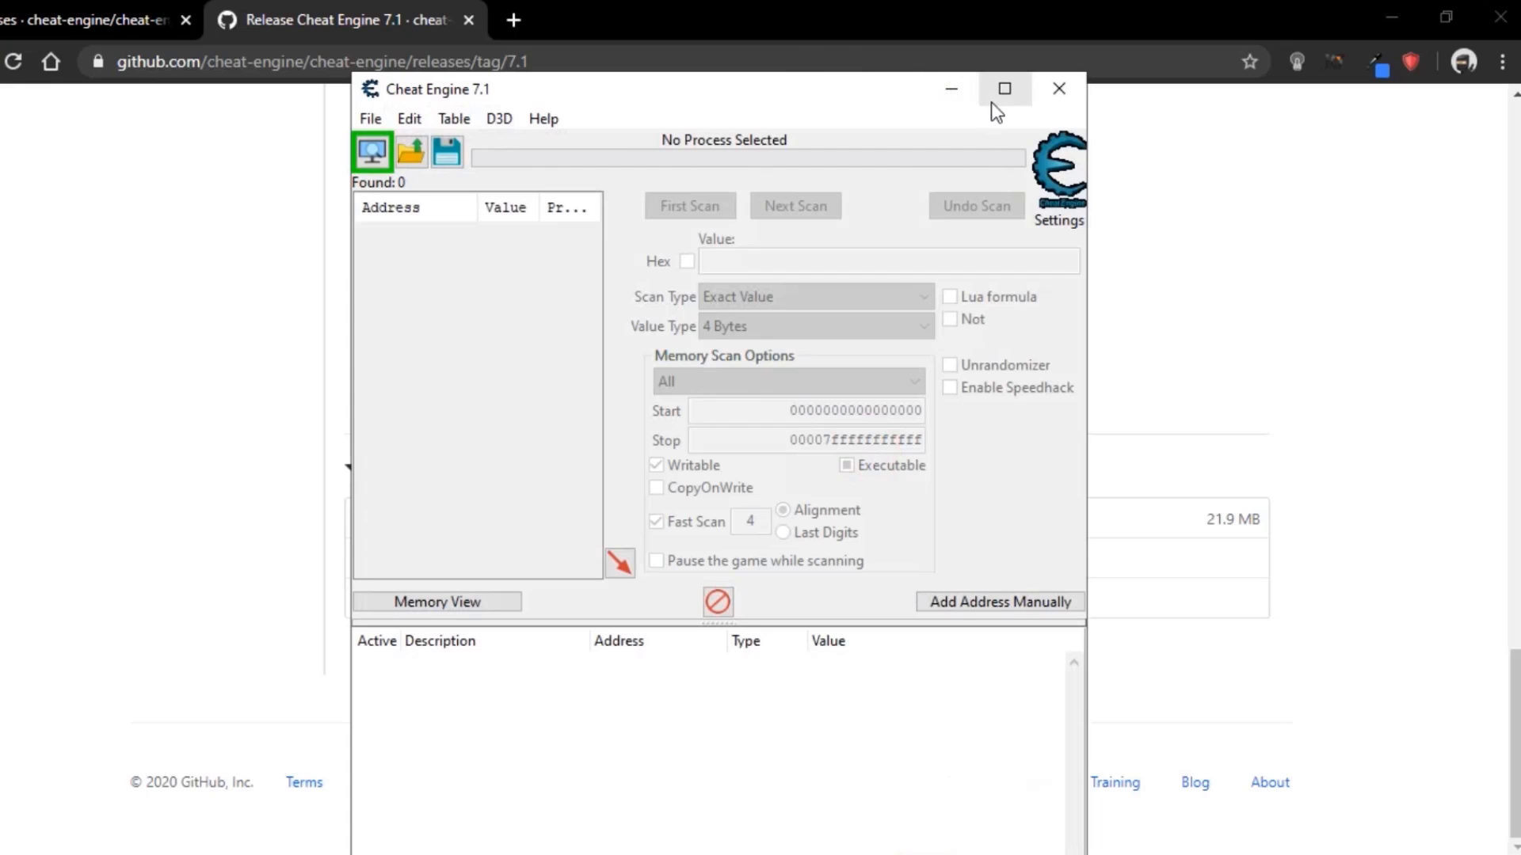
left_click(992, 101)
left_click_drag(987, 11, 900, 59)
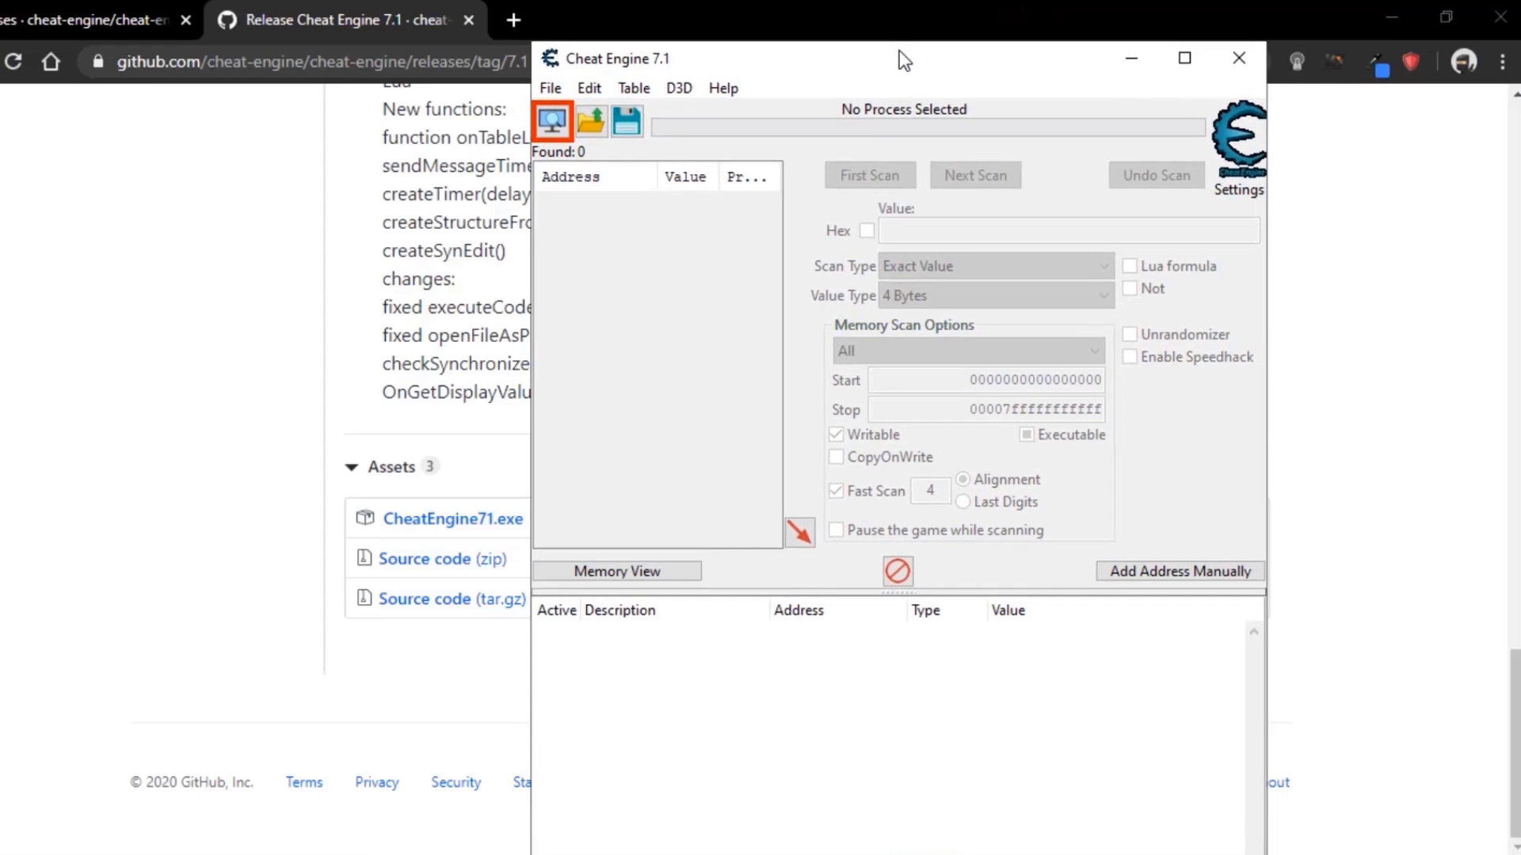
left_click(1146, 60)
Search Google for "fifa 20 live editor" in a new browser tab and open the FIFA 20 Live Editor GitHub page.
left_click(527, 15)
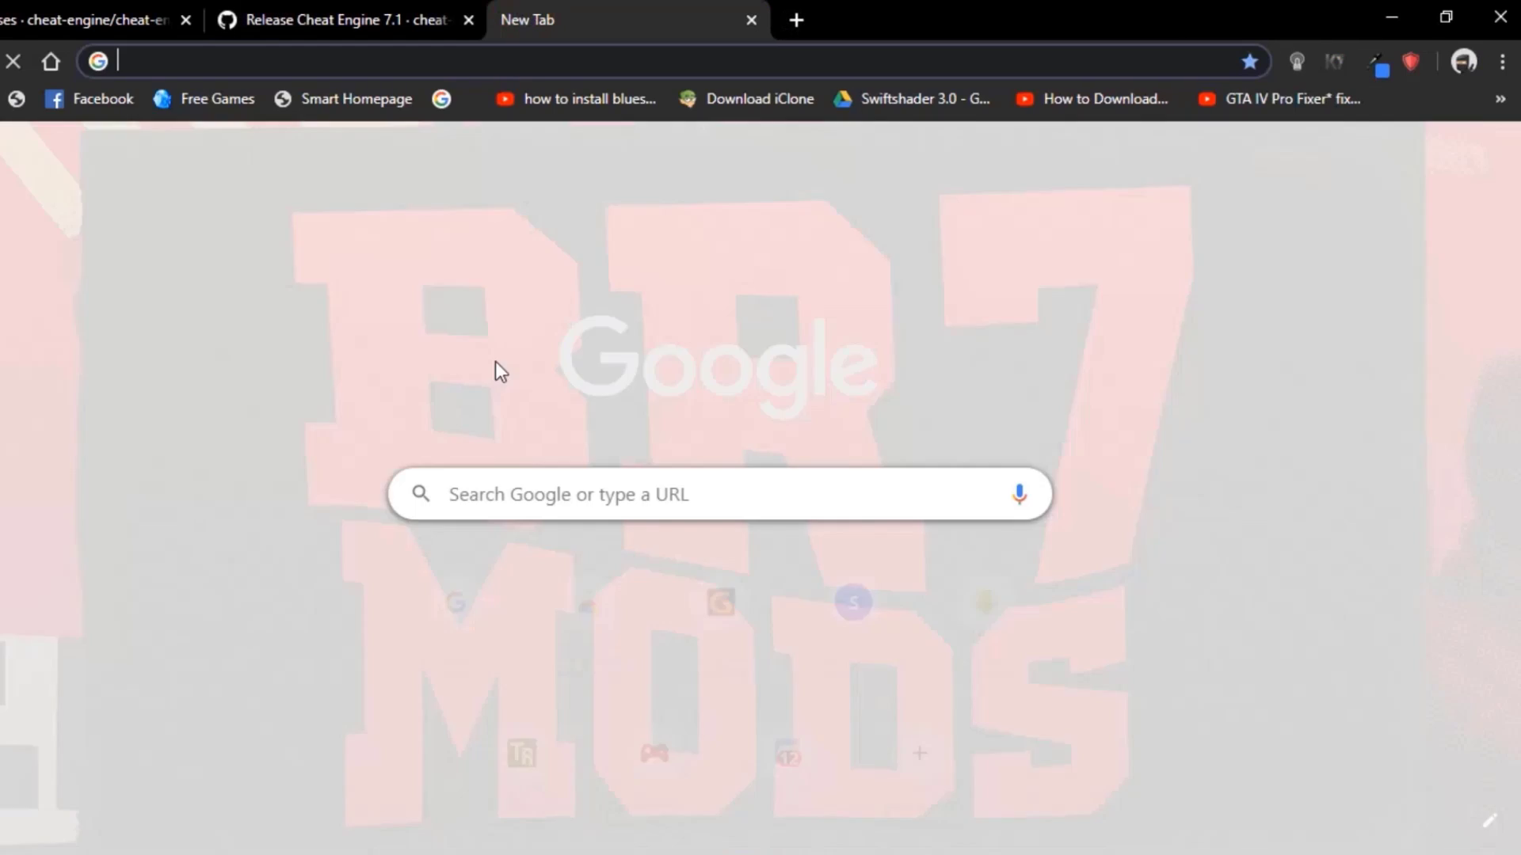
type("fifa 20 li")
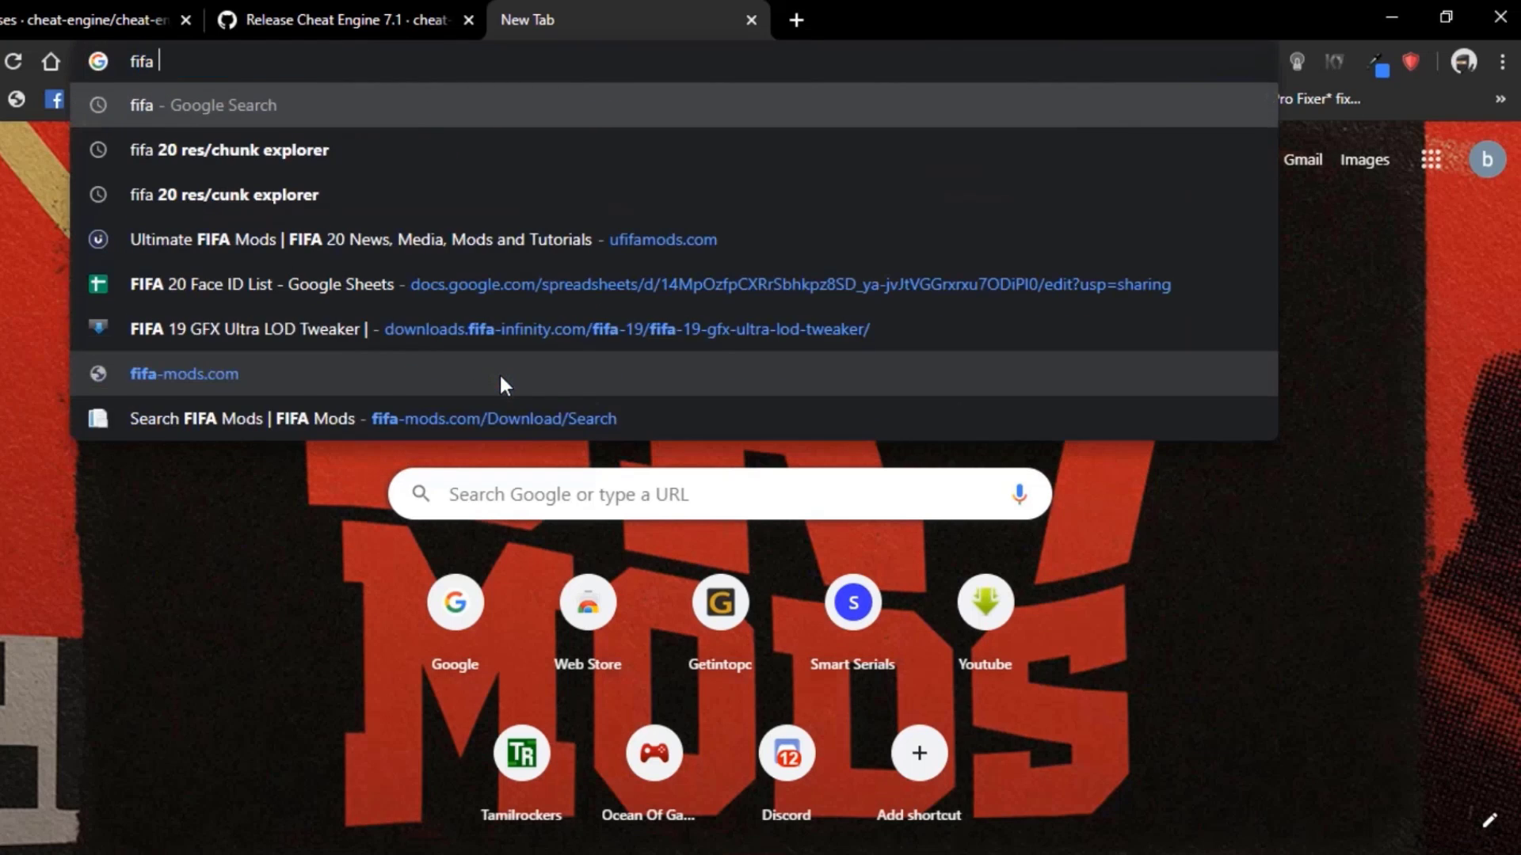
type("ve ed")
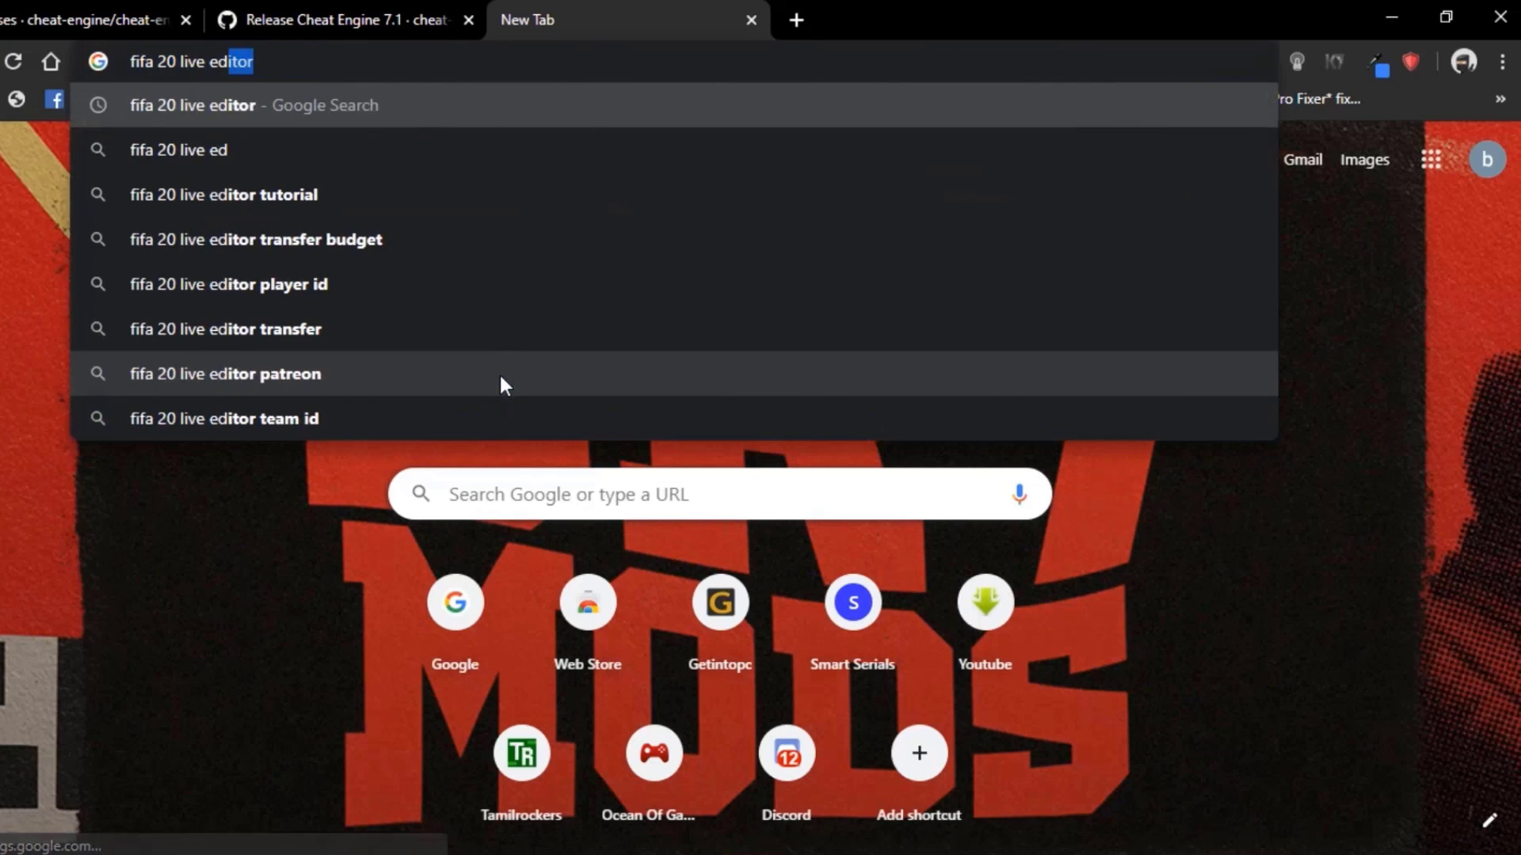
key("Return")
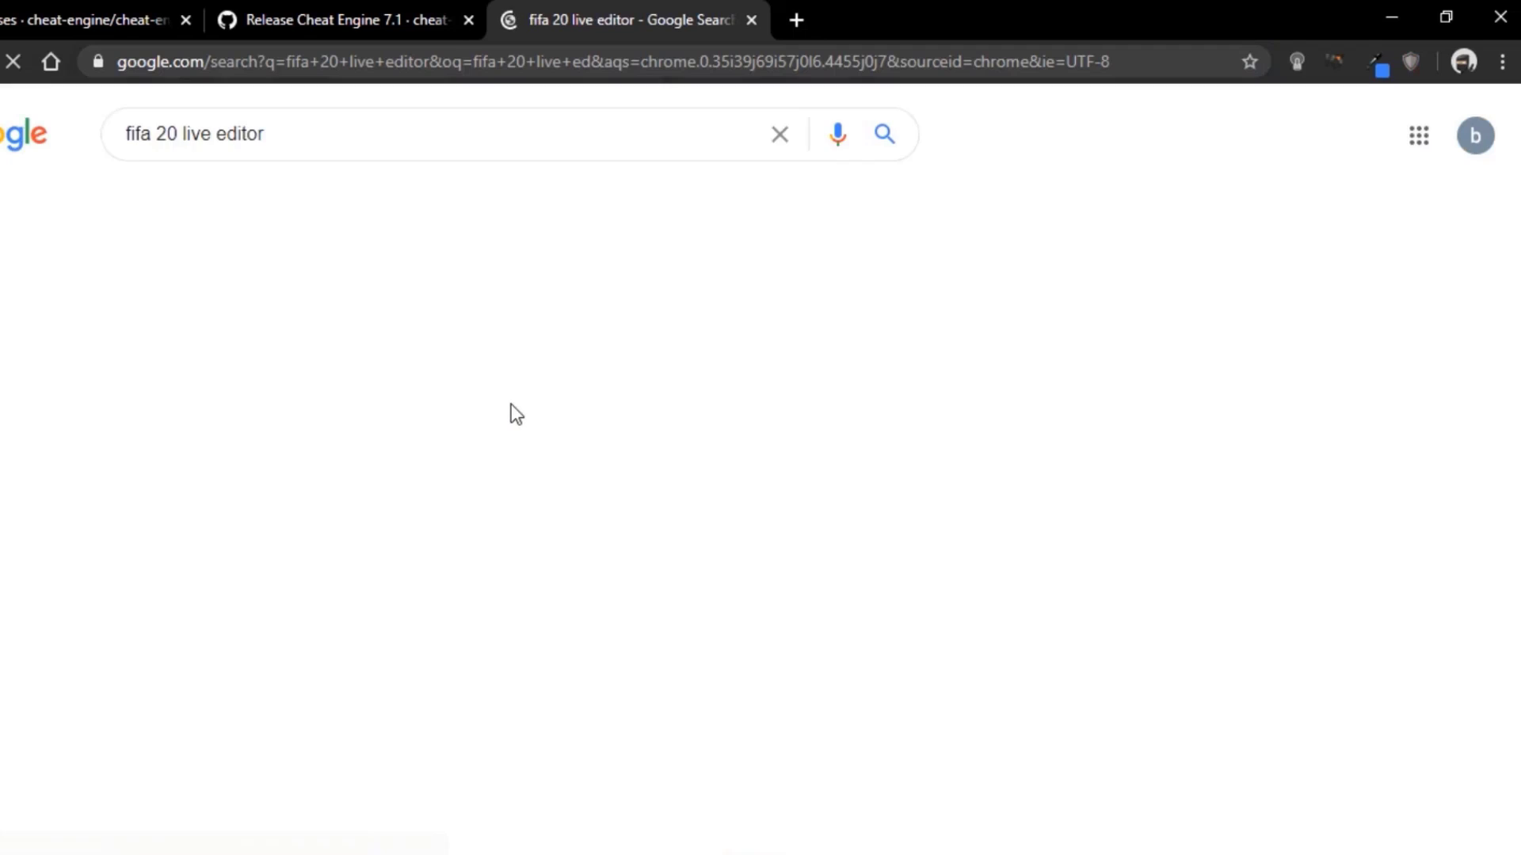
scroll(510, 427, "down", 1)
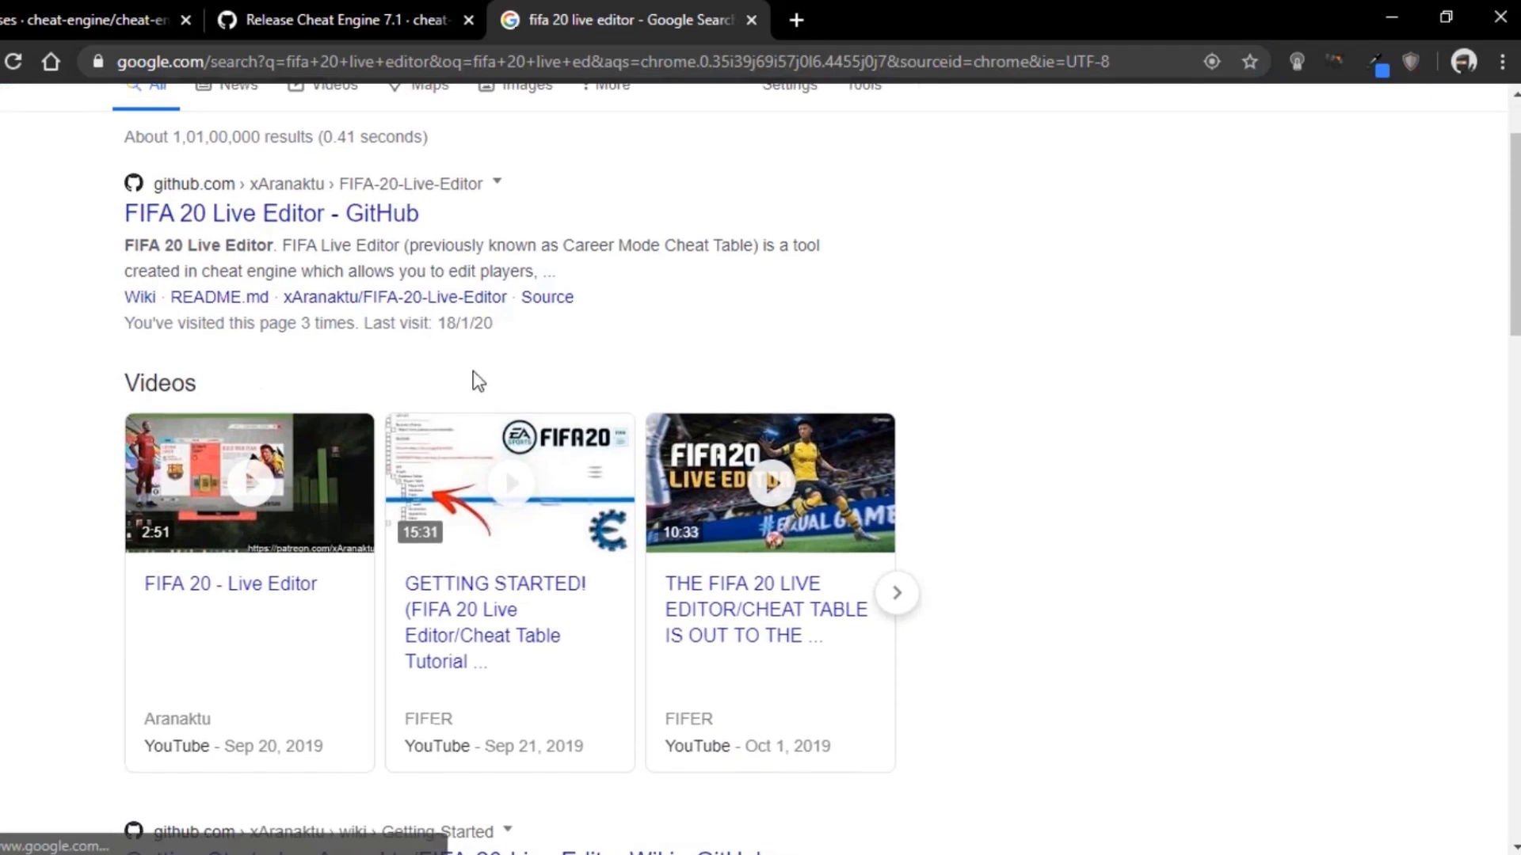
left_click(212, 218)
Download the repository as a ZIP and save it as FIFA-20-Live-Editor-master.zip in the suggested folder.
scroll(545, 370, "down", 4)
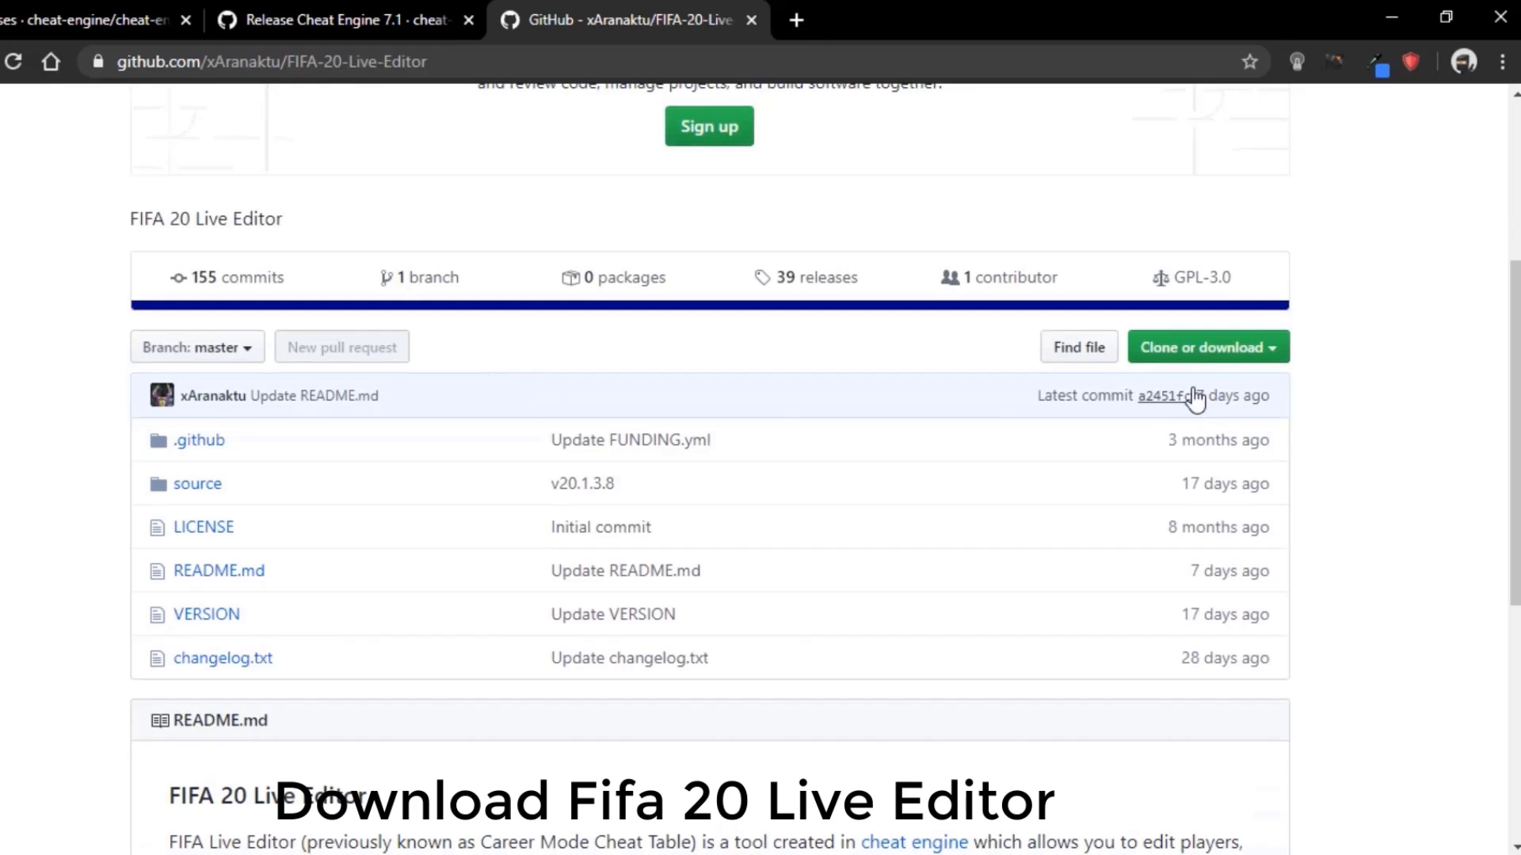
left_click(1178, 351)
left_click(1171, 537)
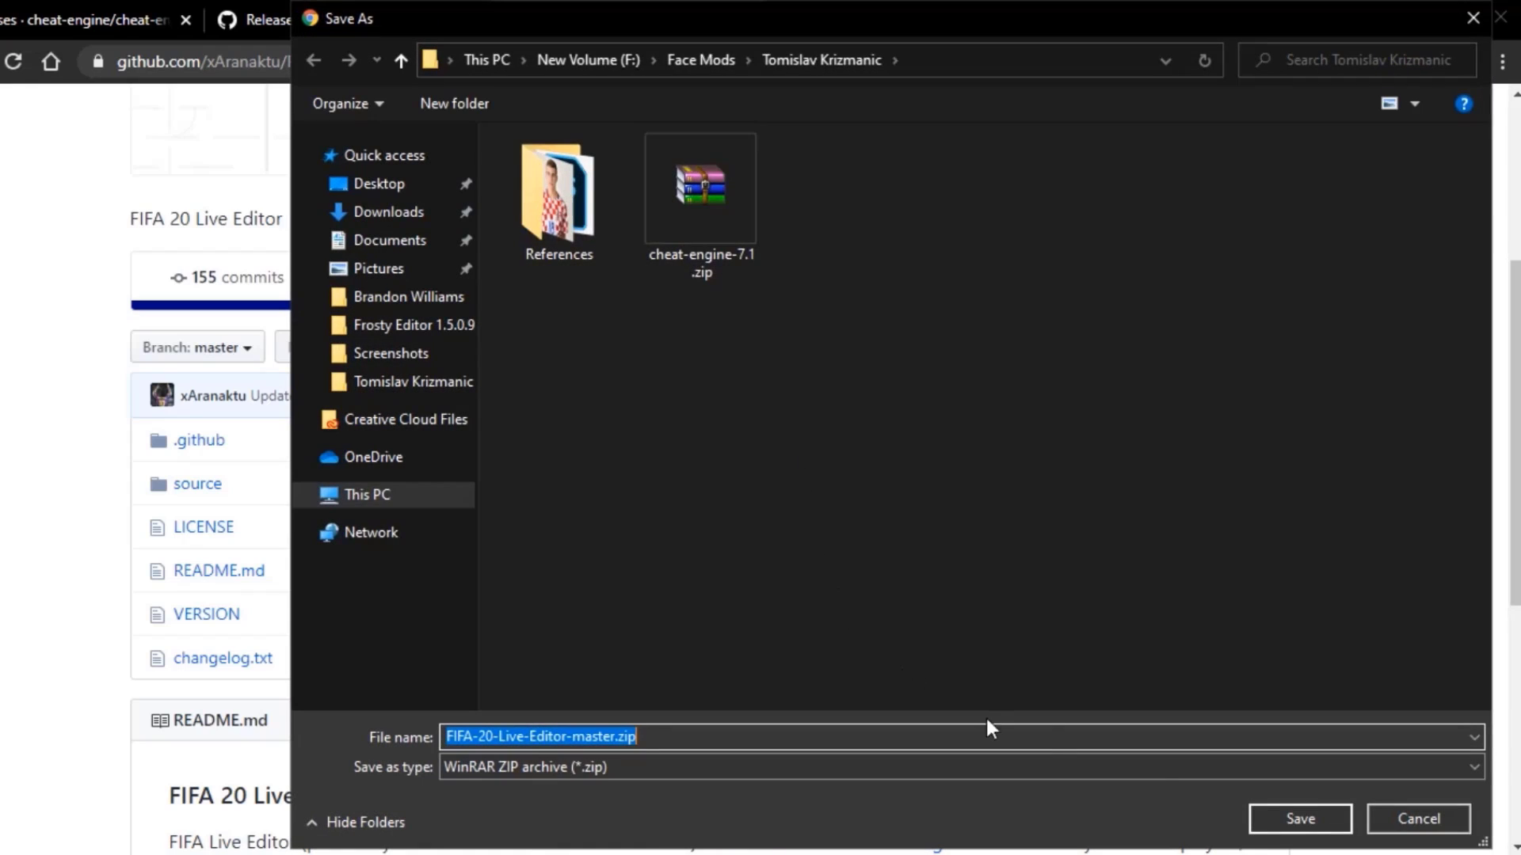
left_click(1299, 819)
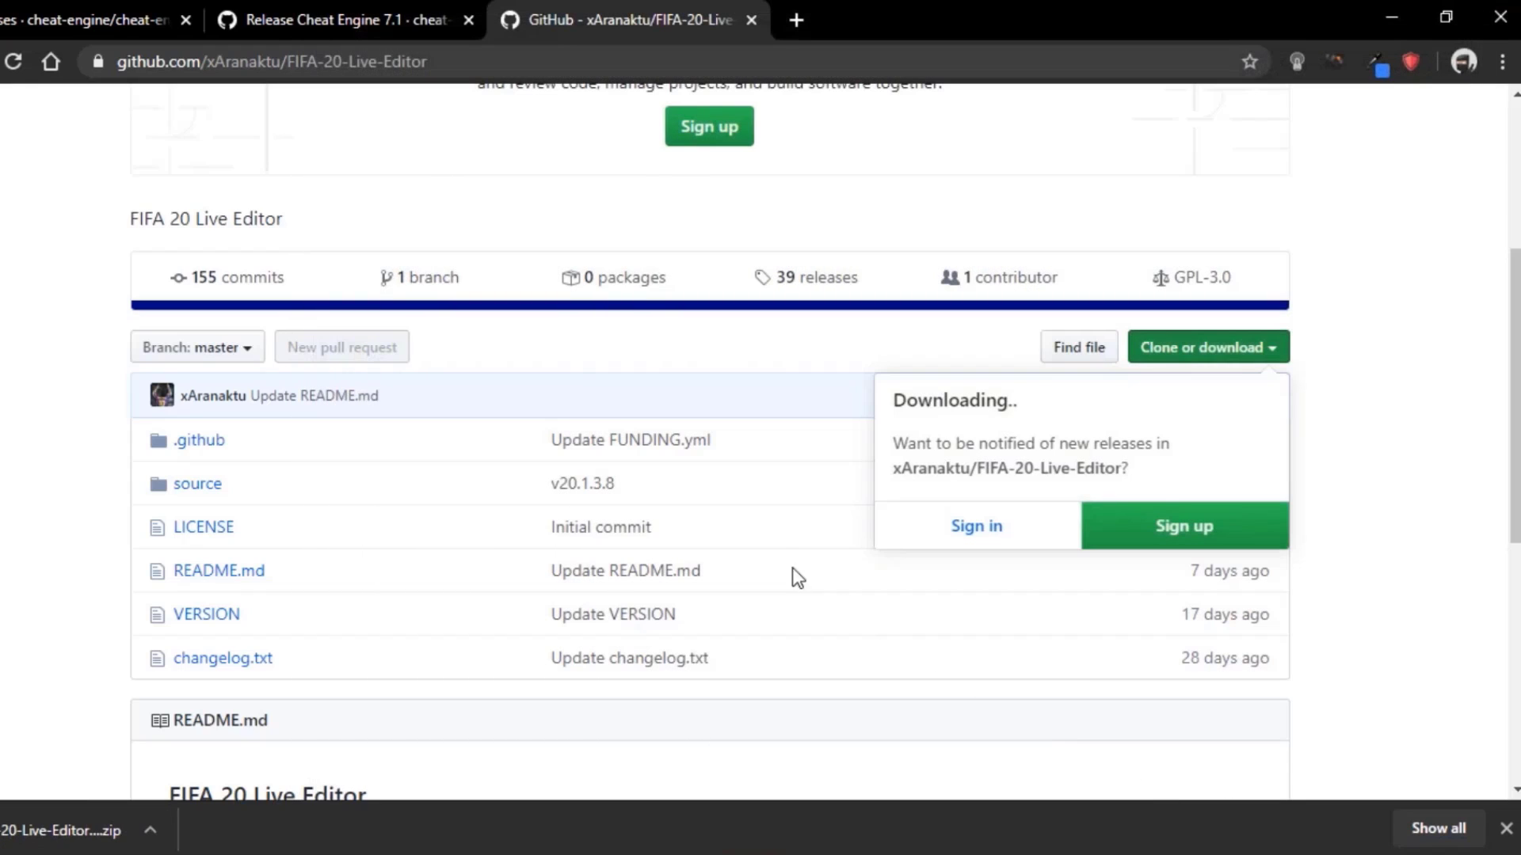
Open the downloaded ZIP in WinRAR, dismiss the purchase reminder and return to the archive's top level.
left_click(36, 833)
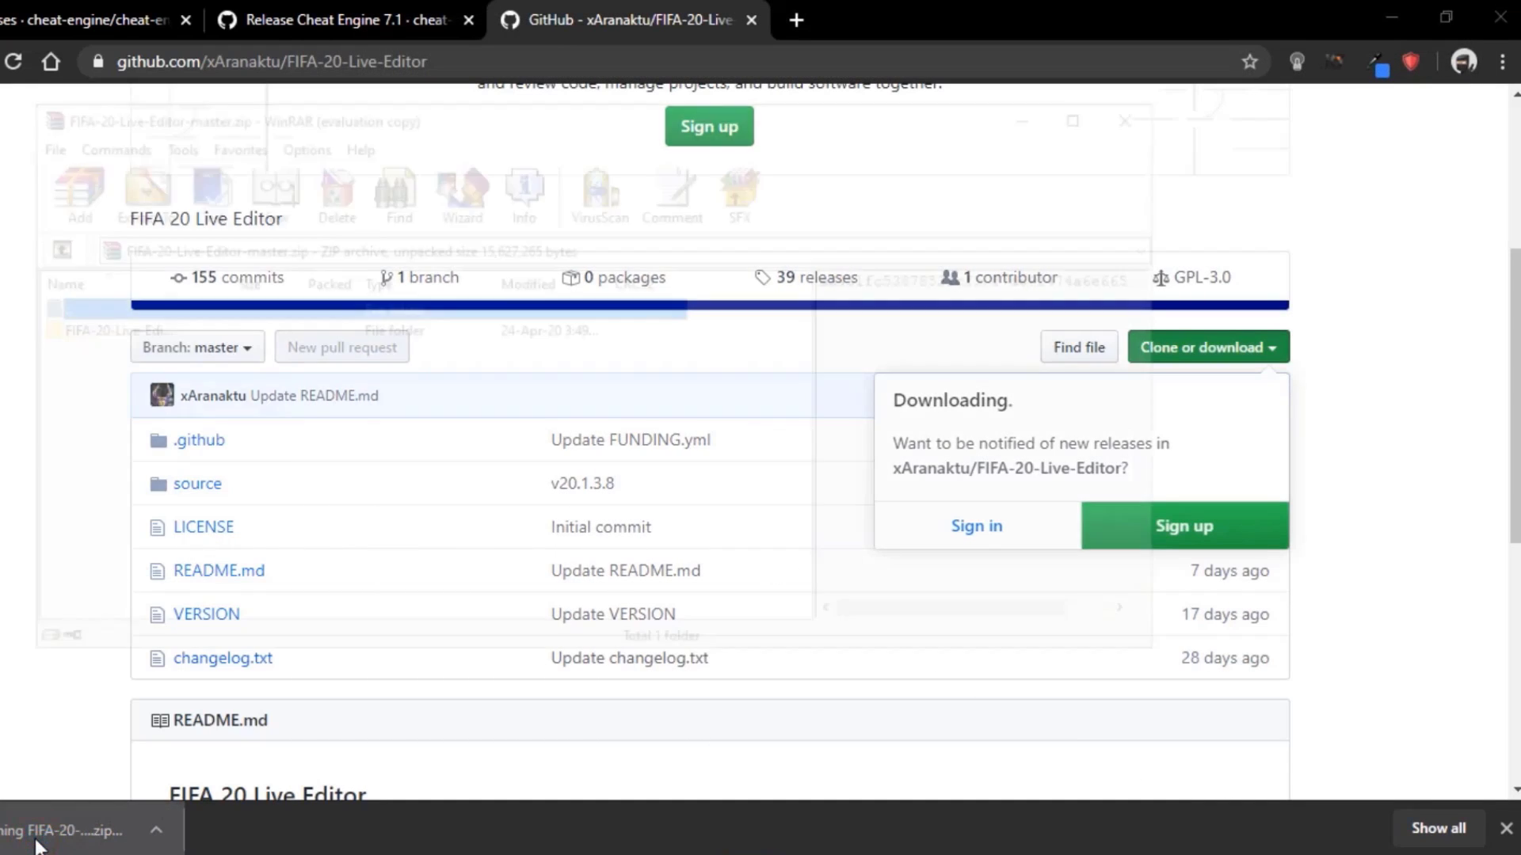
double_click(92, 337)
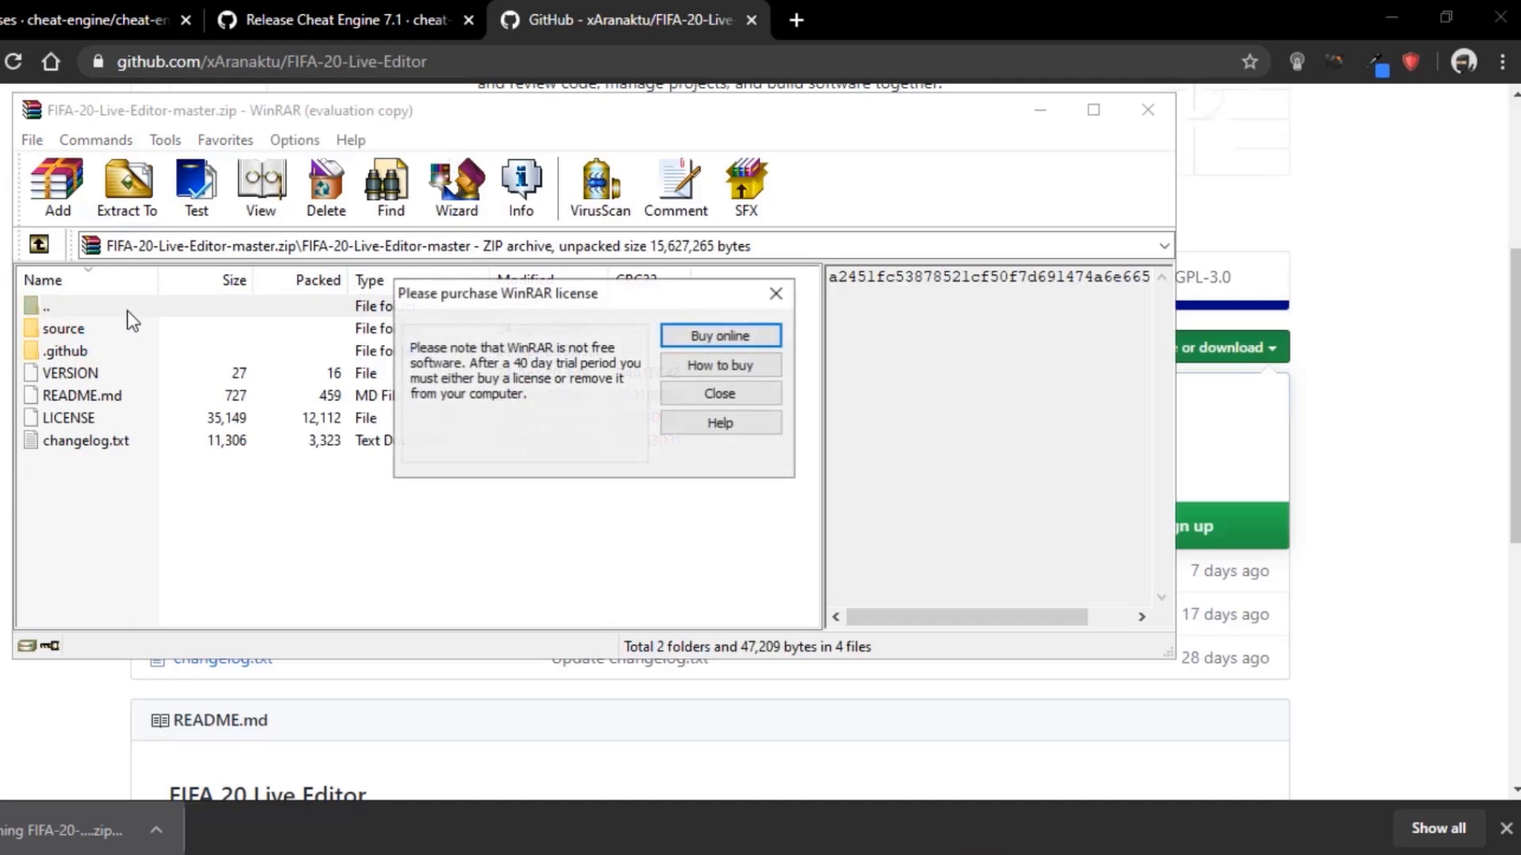
left_click(715, 393)
double_click(176, 307)
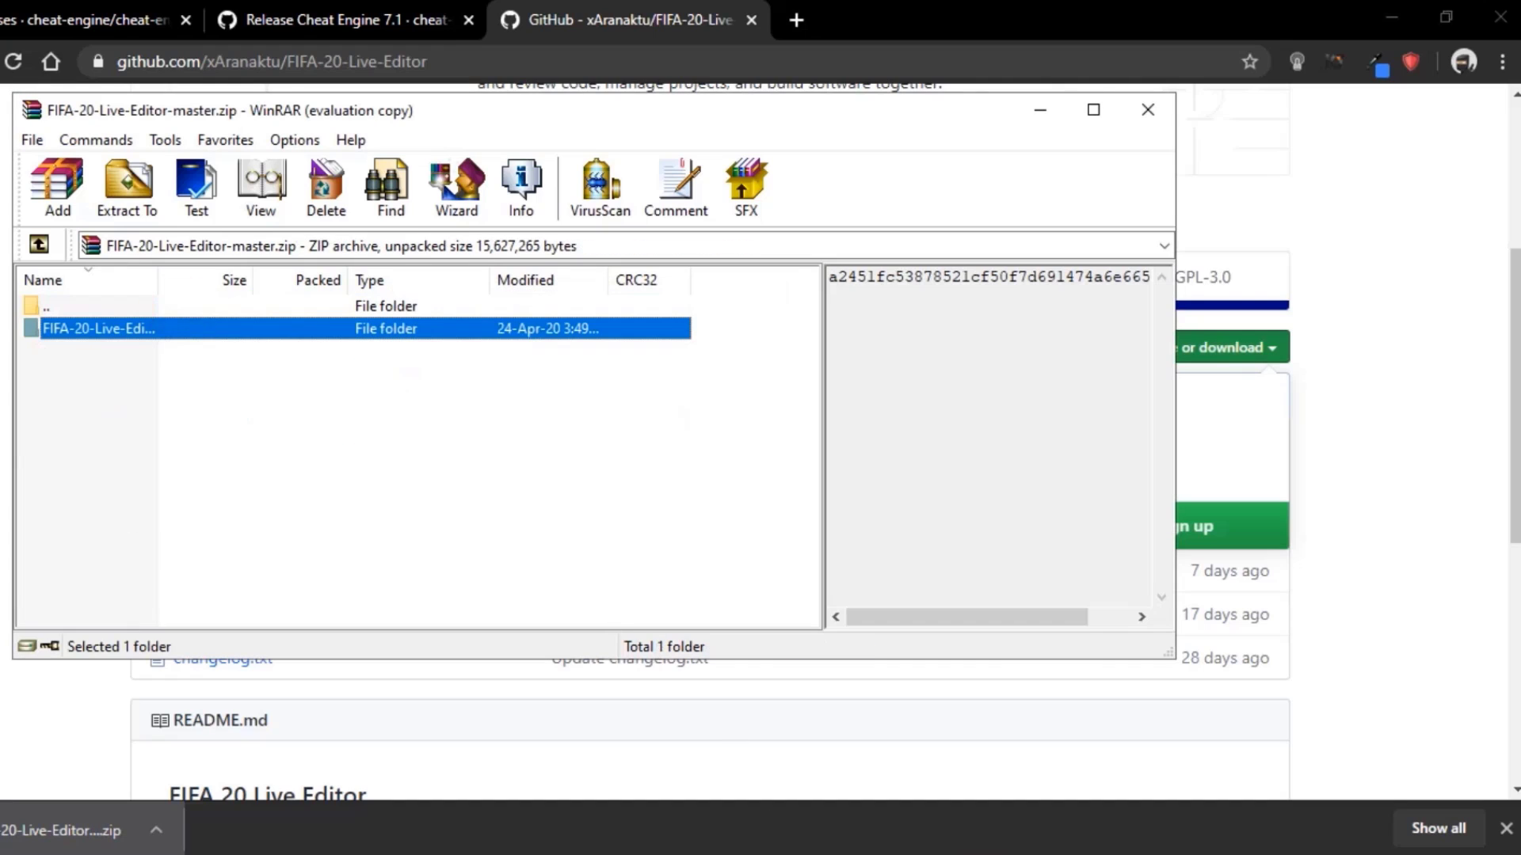
Switch to File Explorer and create a new folder on New Volume (F:).
key("super+e")
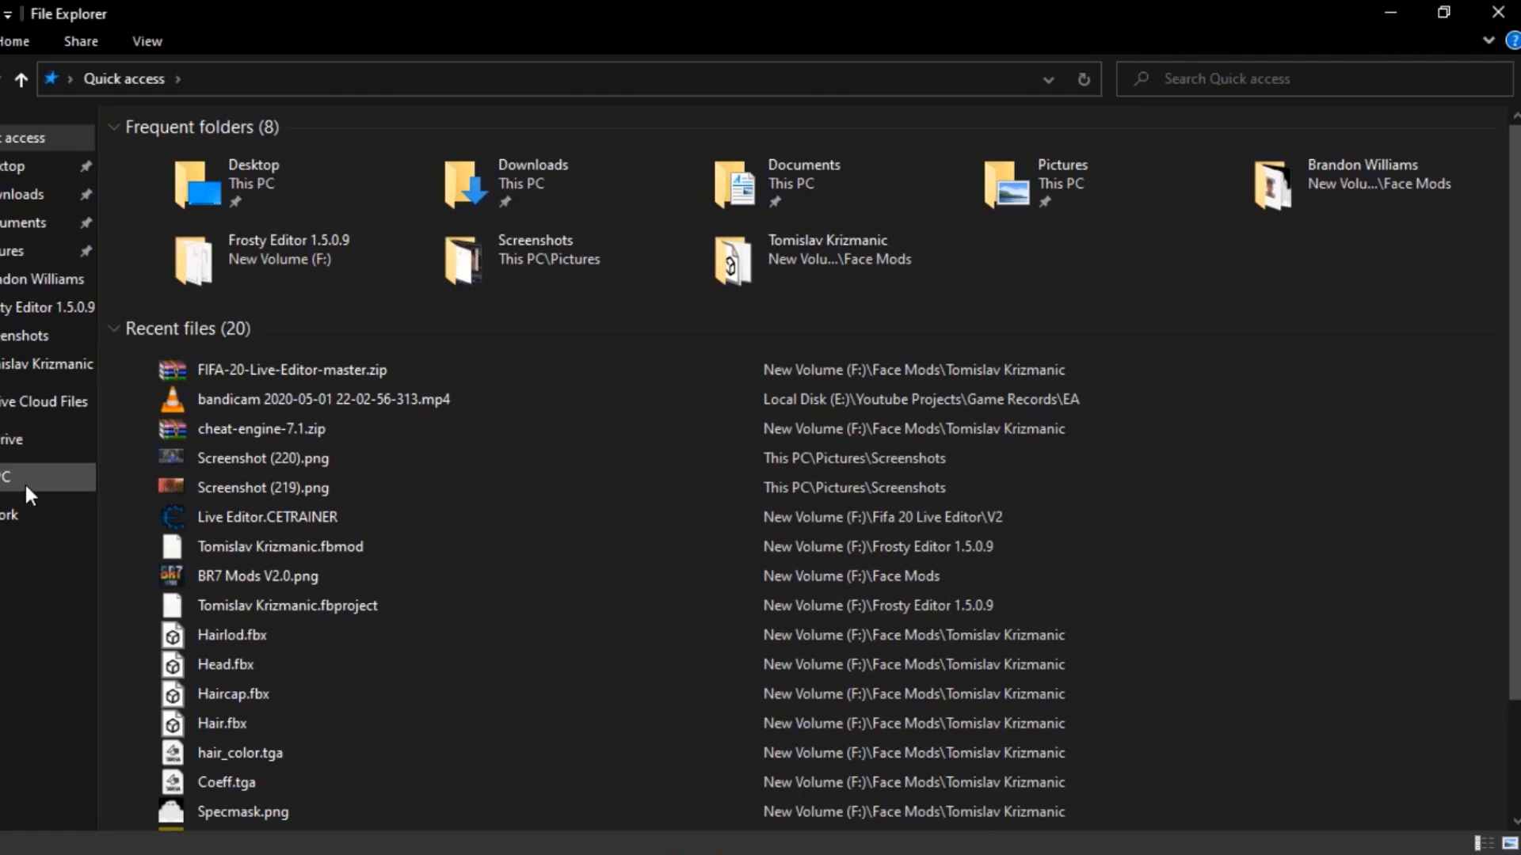
left_click(25, 479)
left_click(1156, 348)
double_click(1156, 349)
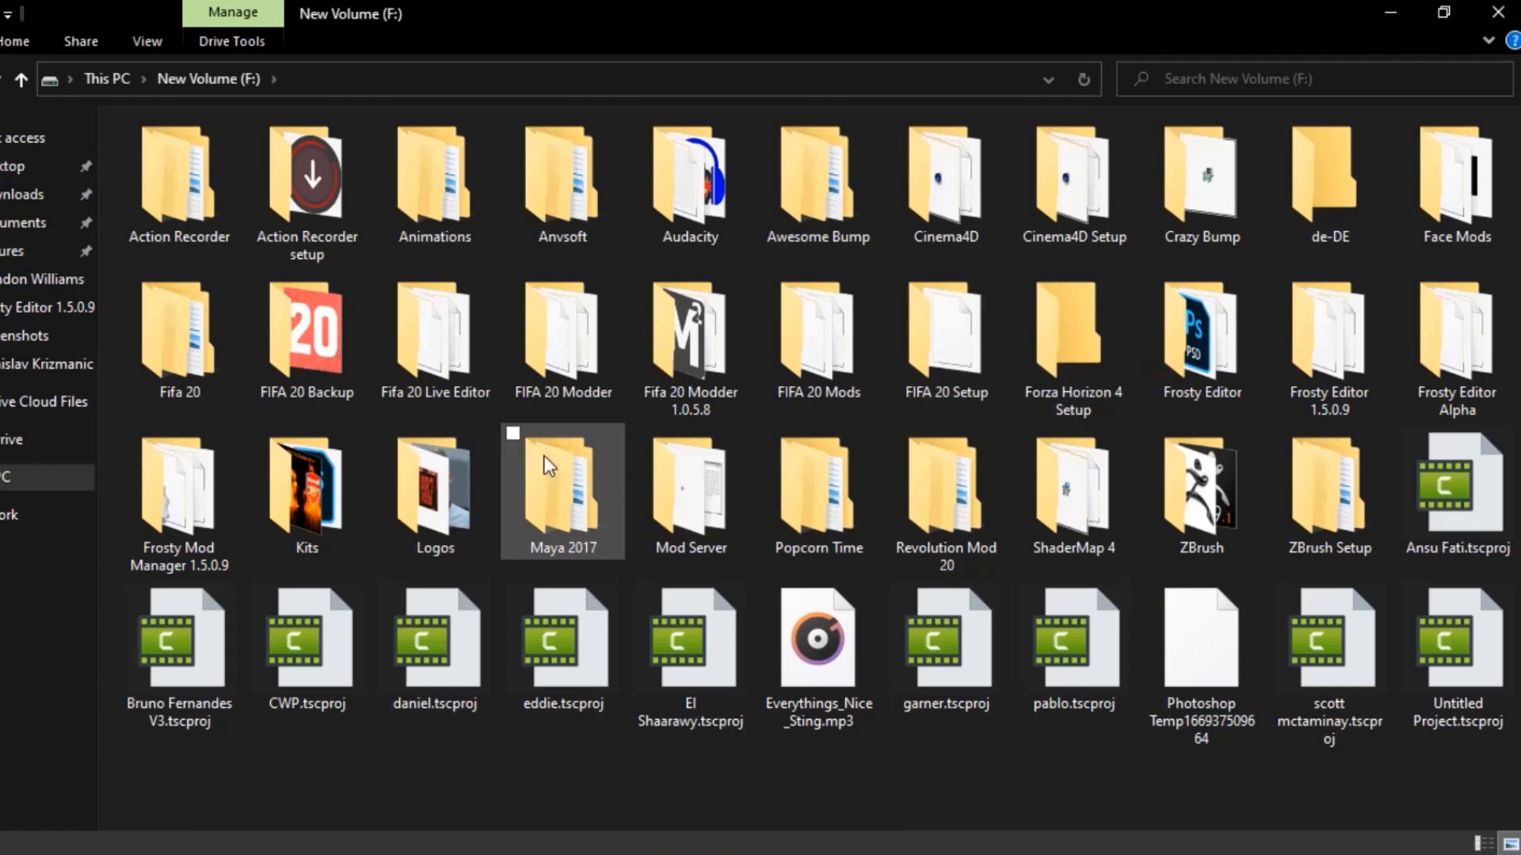
right_click(572, 752)
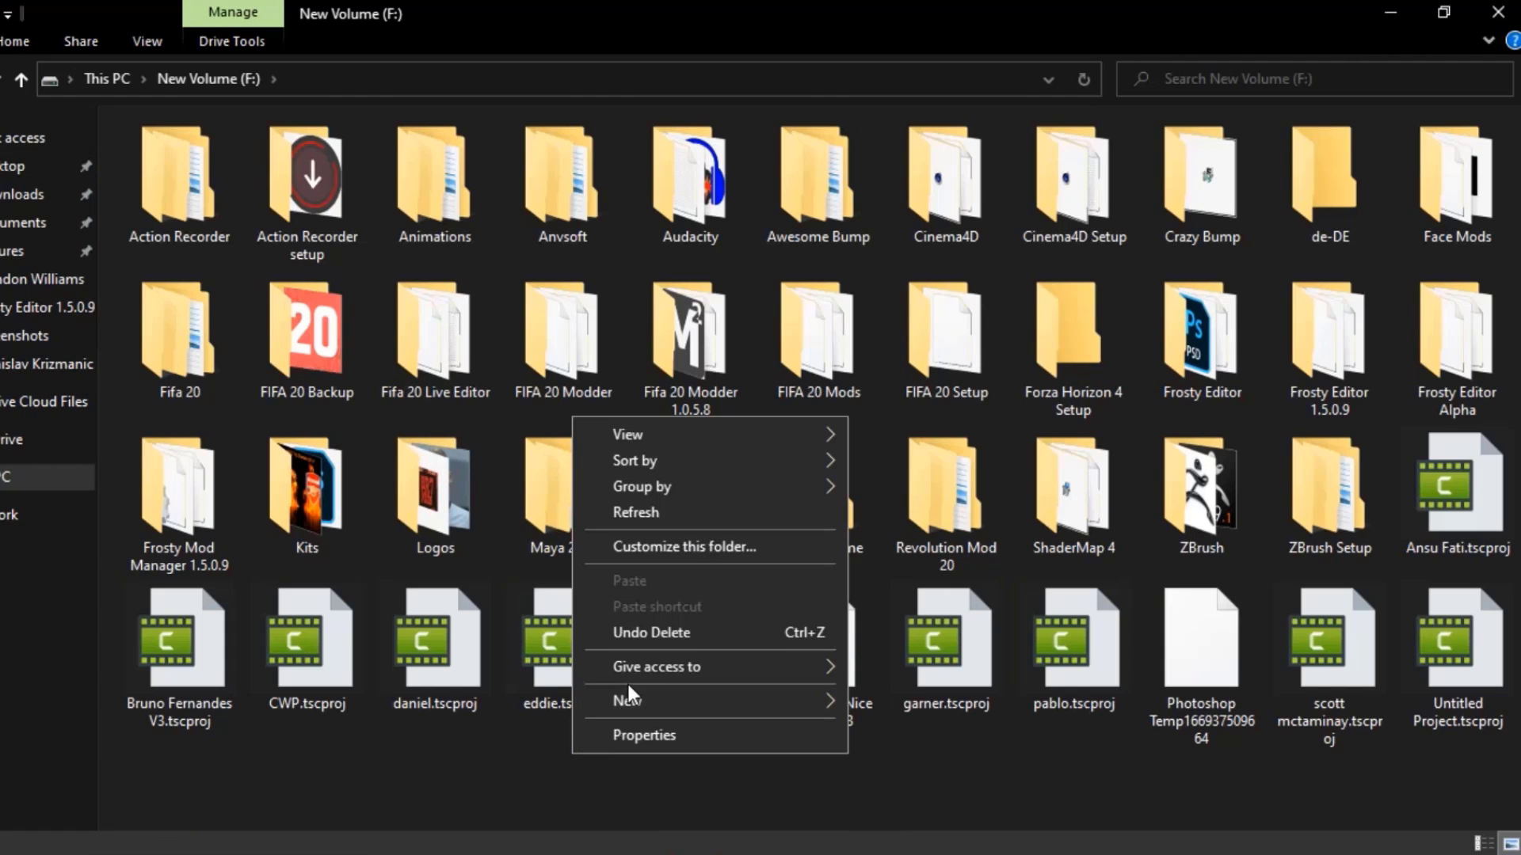
mouse_move(639, 703)
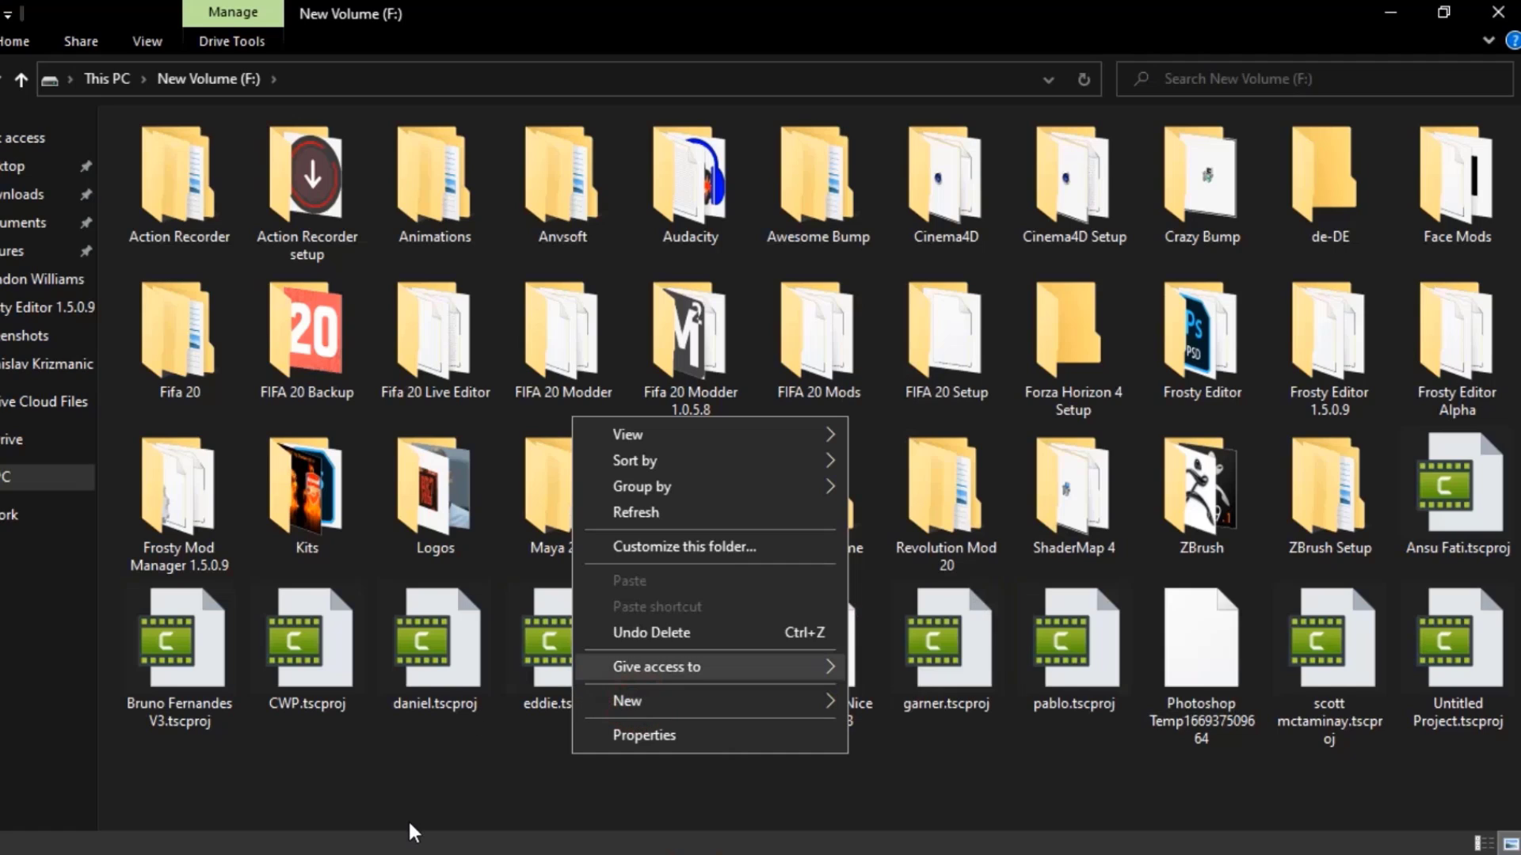
left_click(664, 709)
left_click(909, 309)
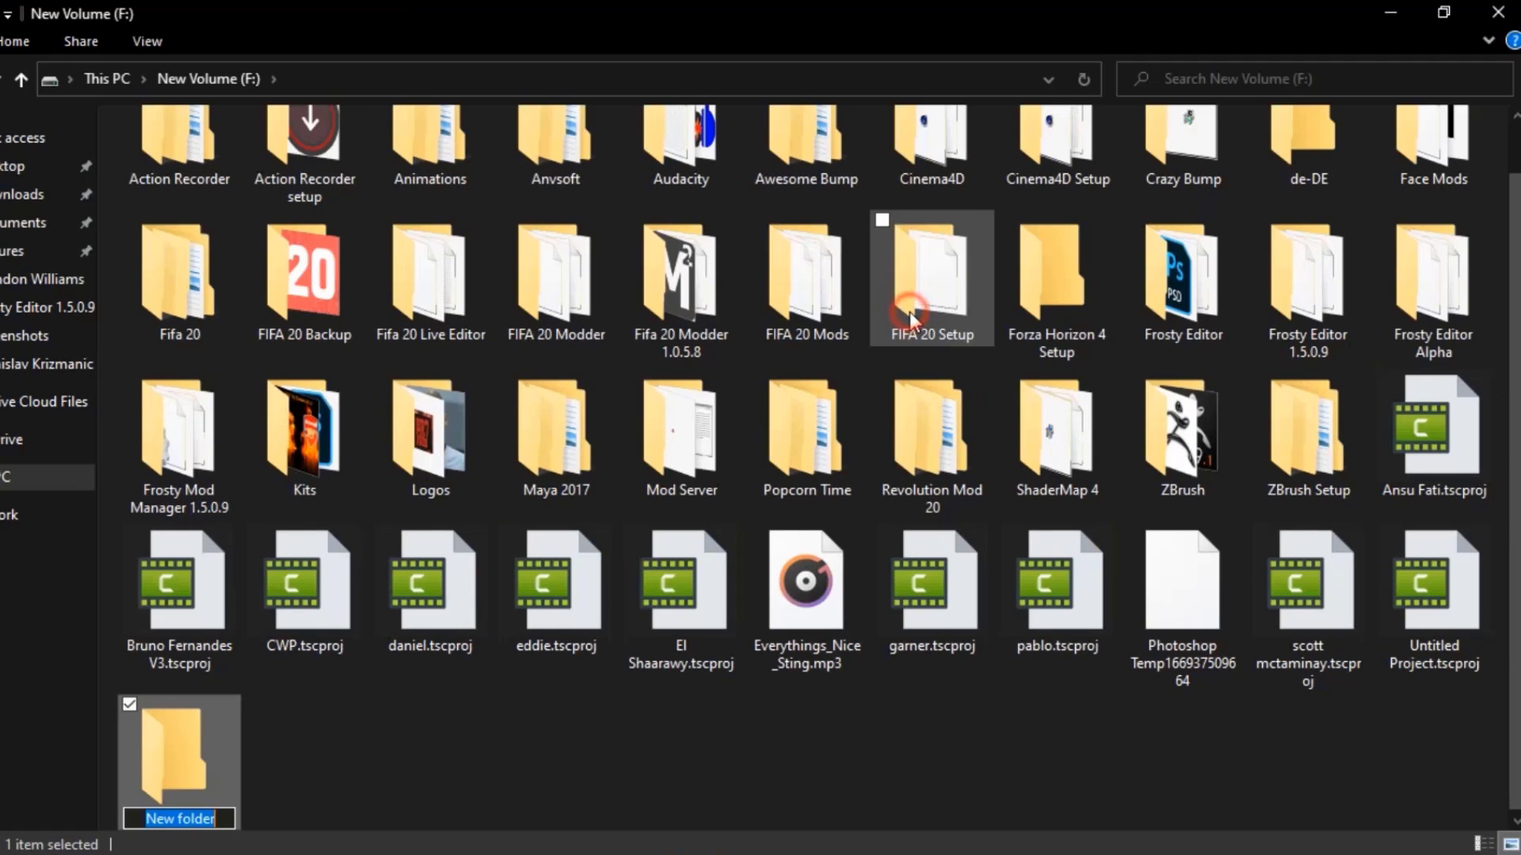
Try to name the new folder "Fifa 20 Live Editor" and decline merging it with the existing folder.
type("Fifa 20")
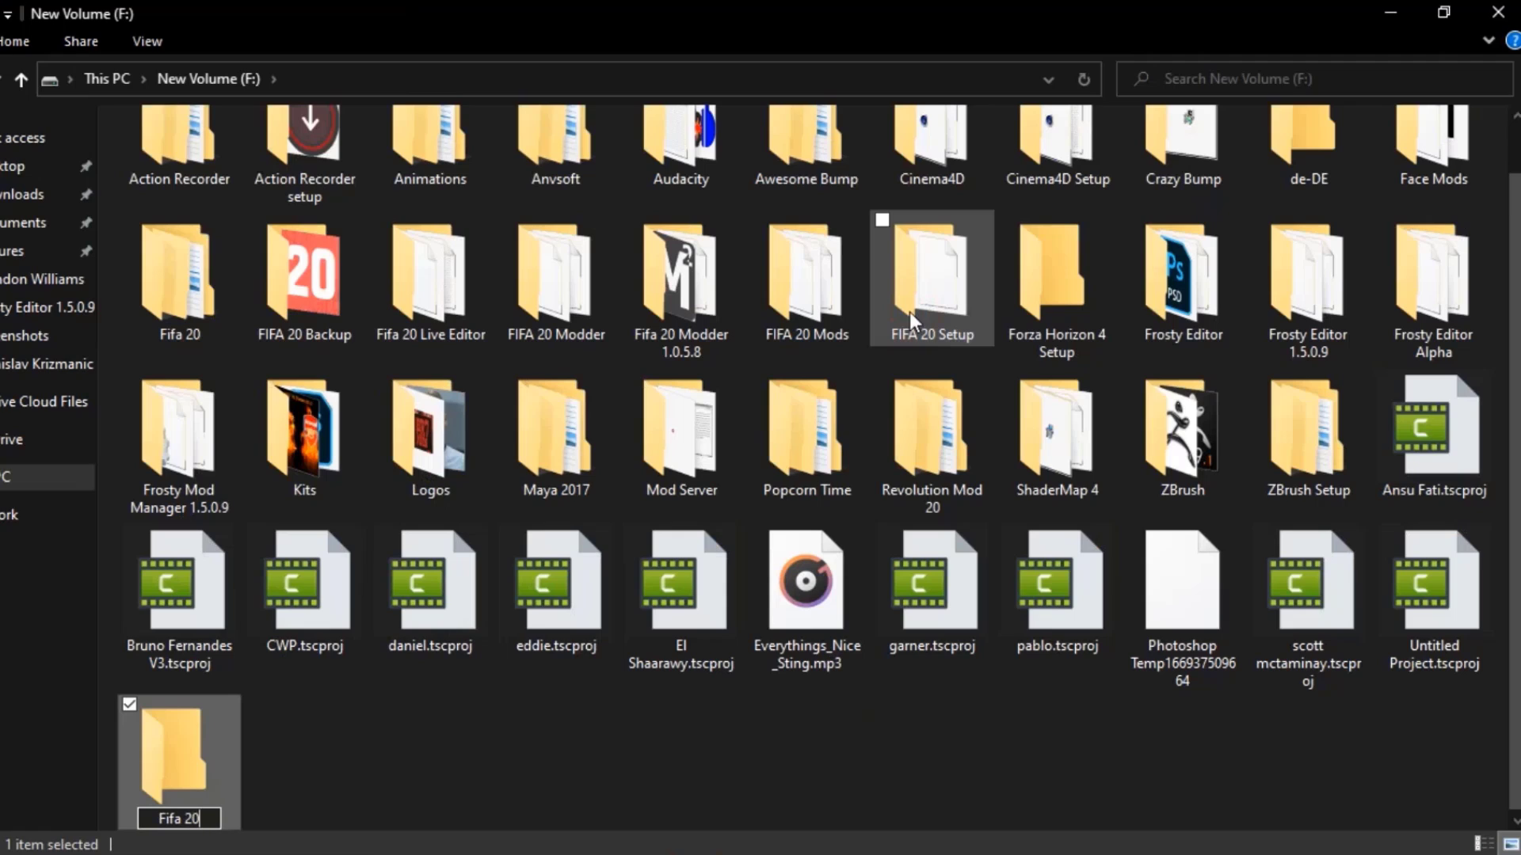
type(" Live Editor")
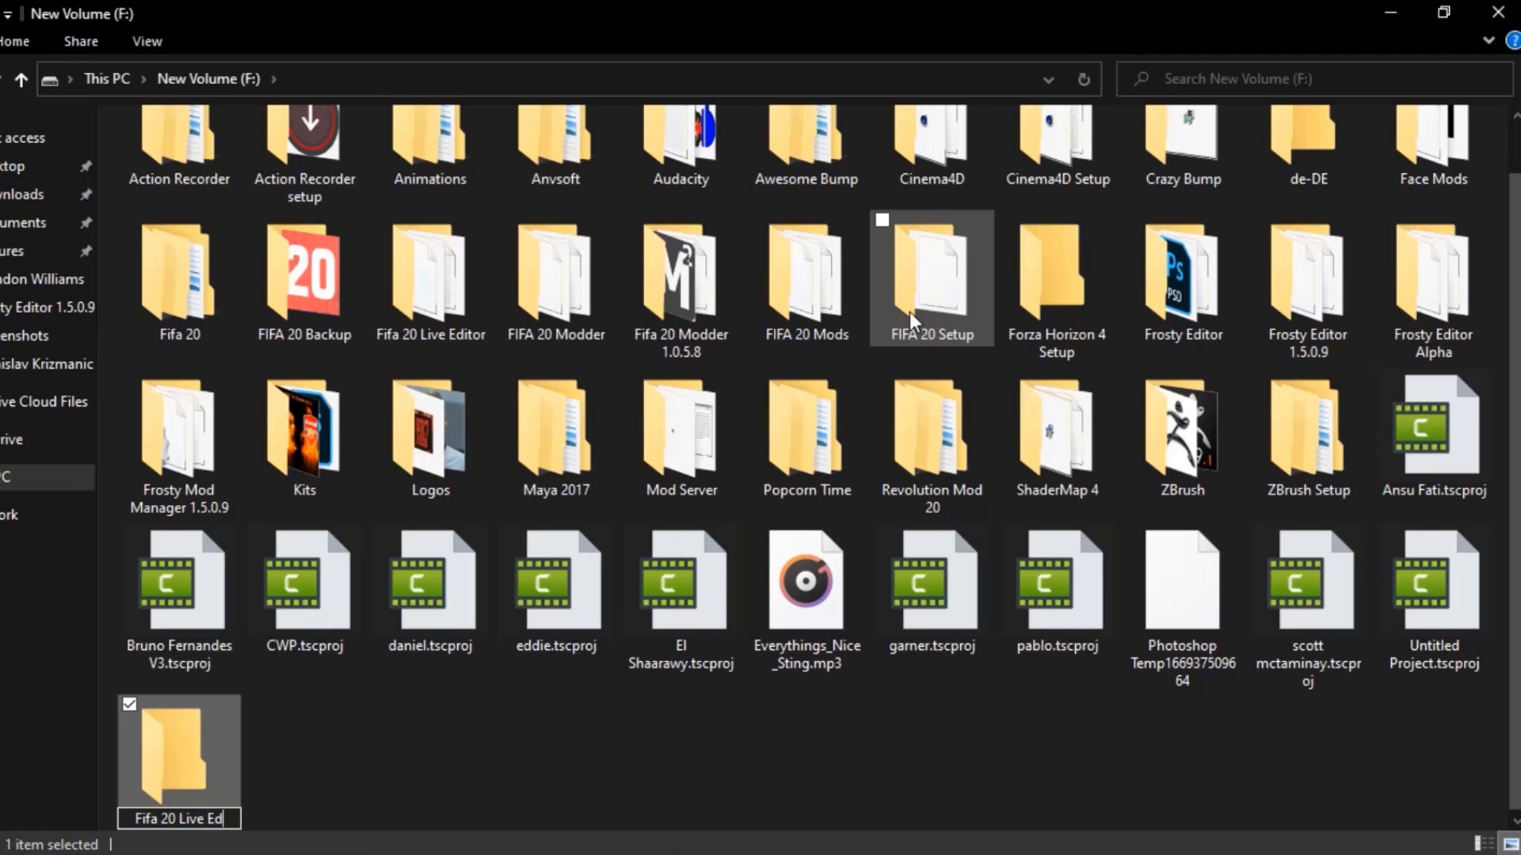
key("Return")
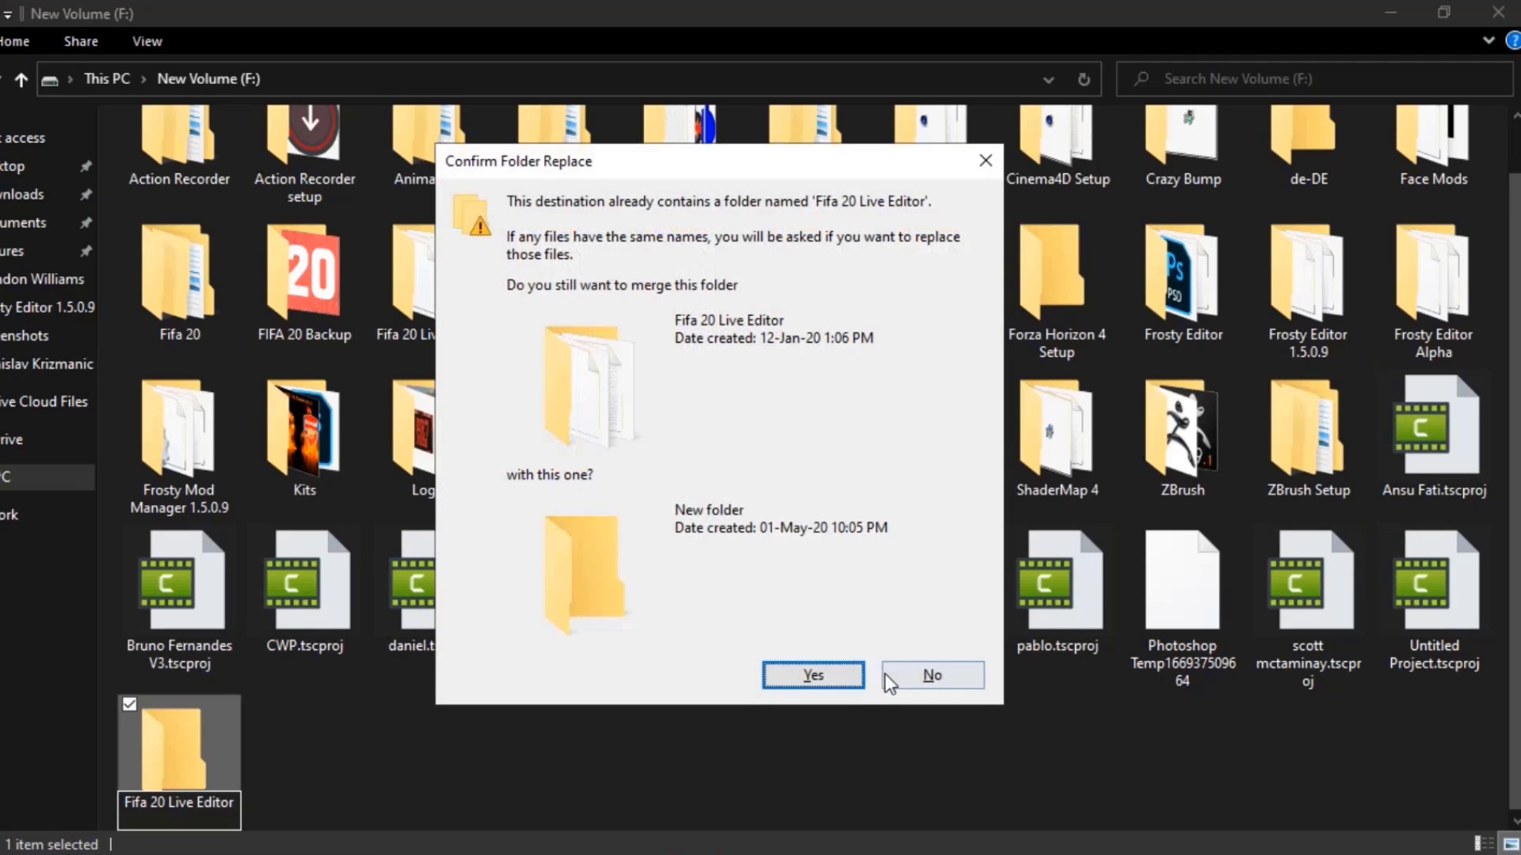
left_click(887, 677)
Rename the new folder on New Volume (F:) as "Live Editor".
scroll(282, 791, "up", 1)
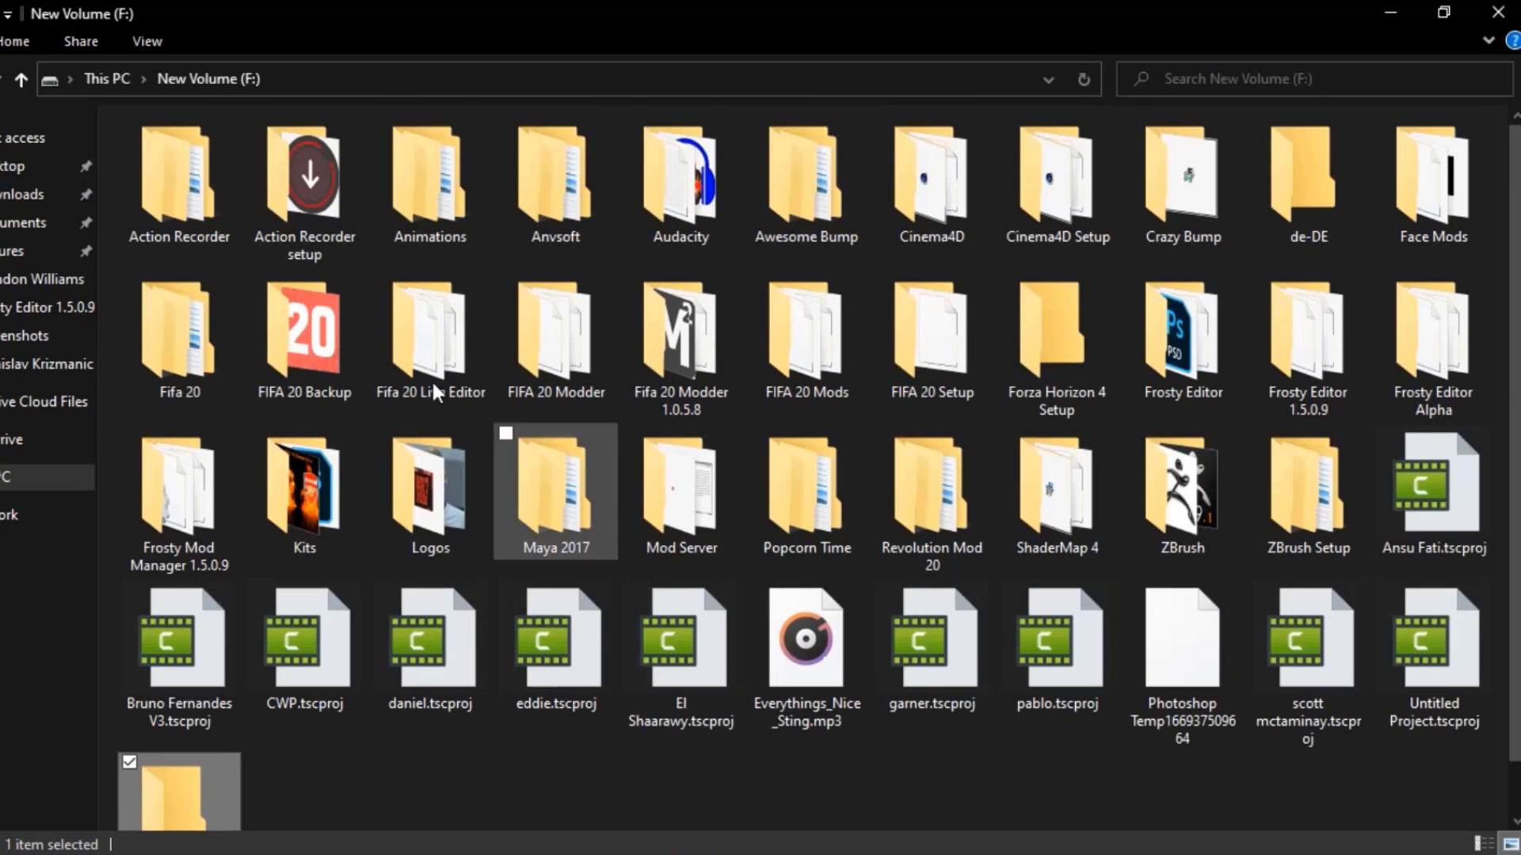
scroll(239, 735, "down", 1)
left_click(176, 820)
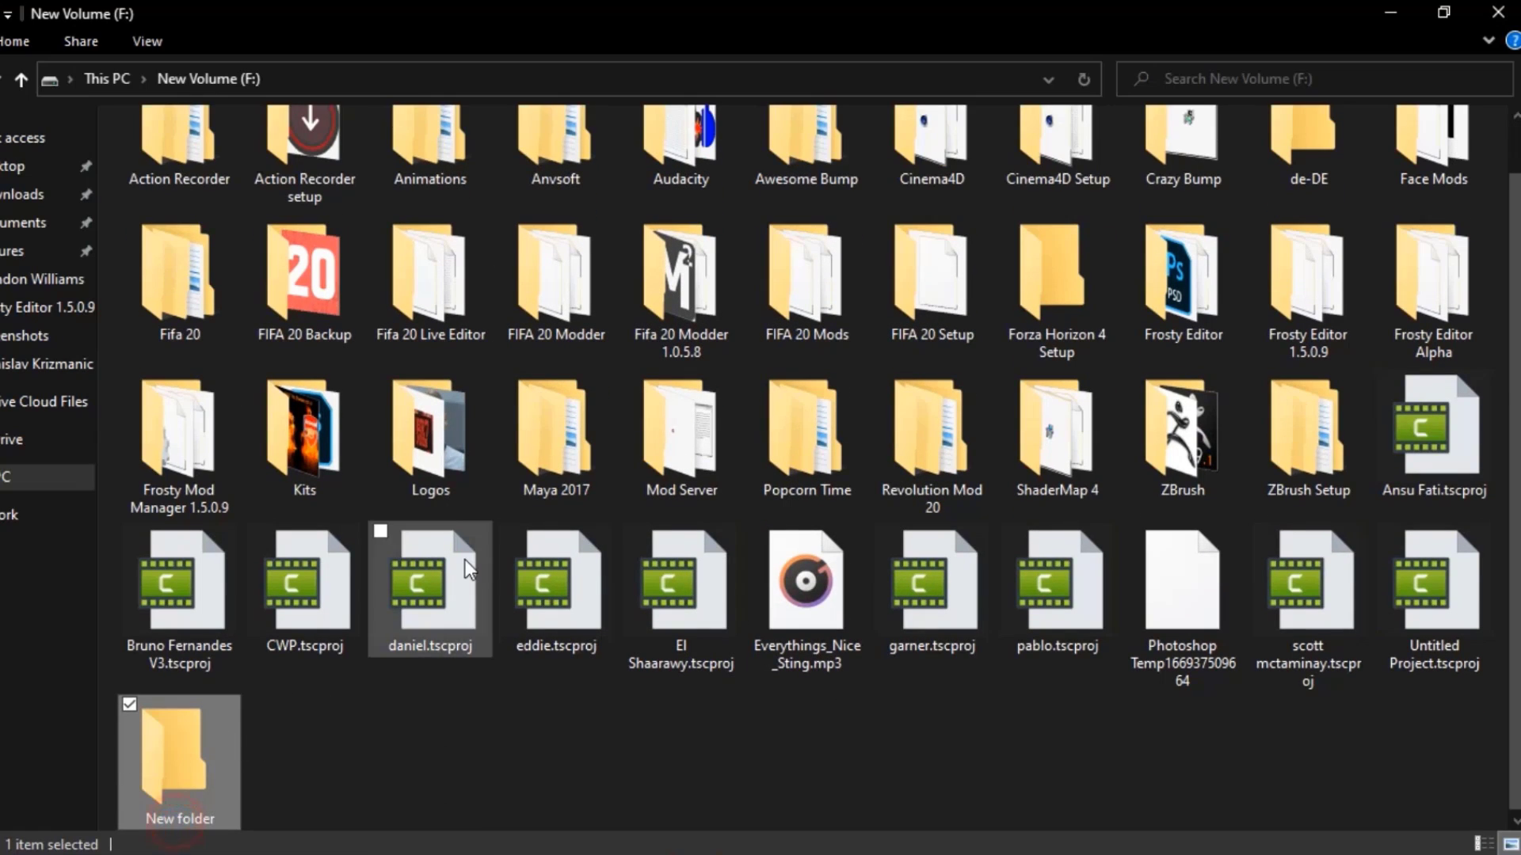
type("Live")
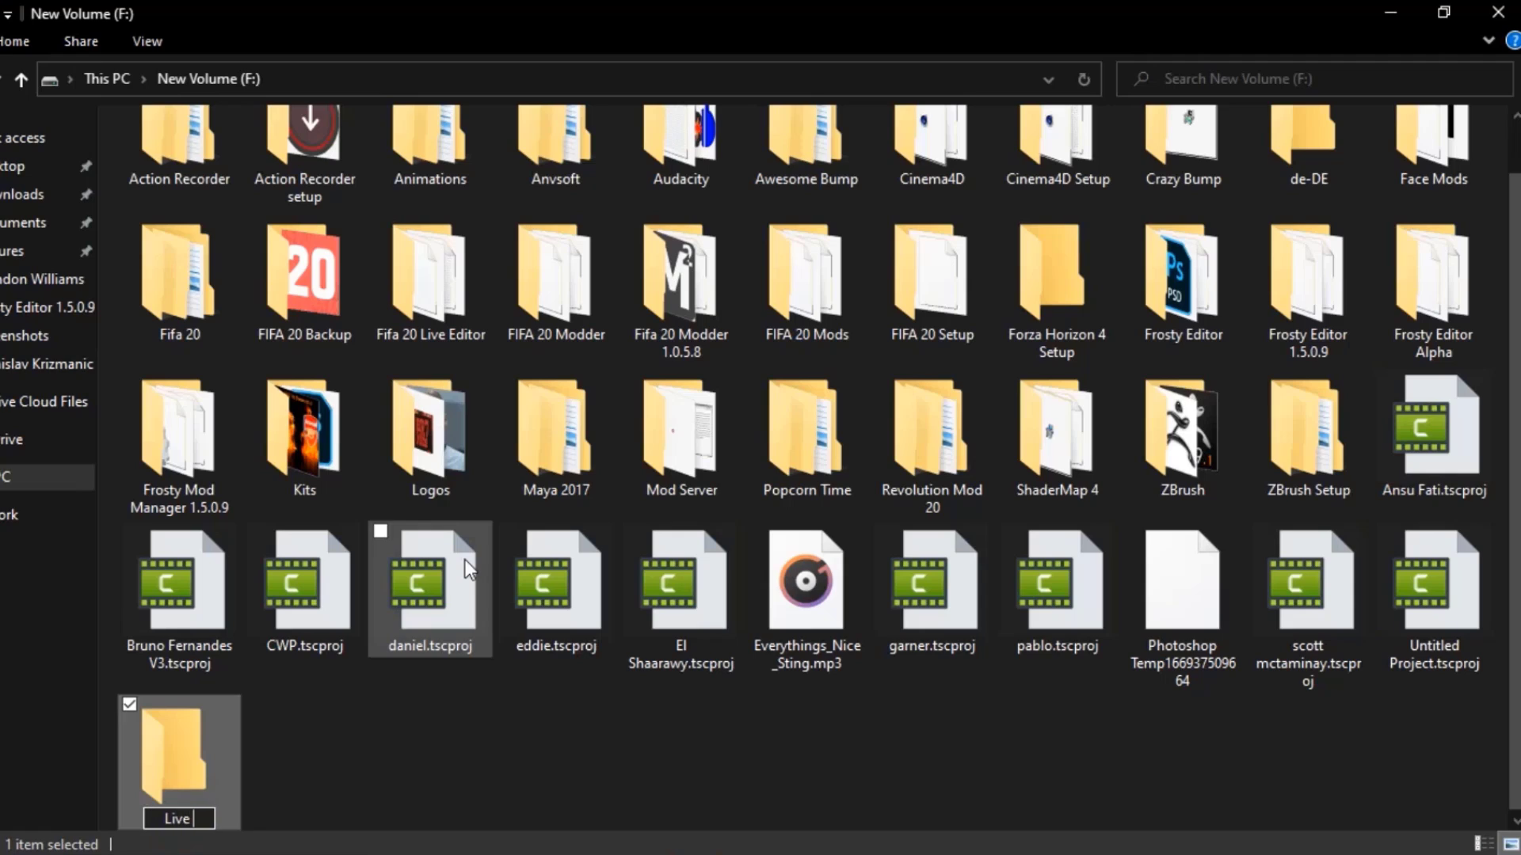
type(" Editor")
key("Return")
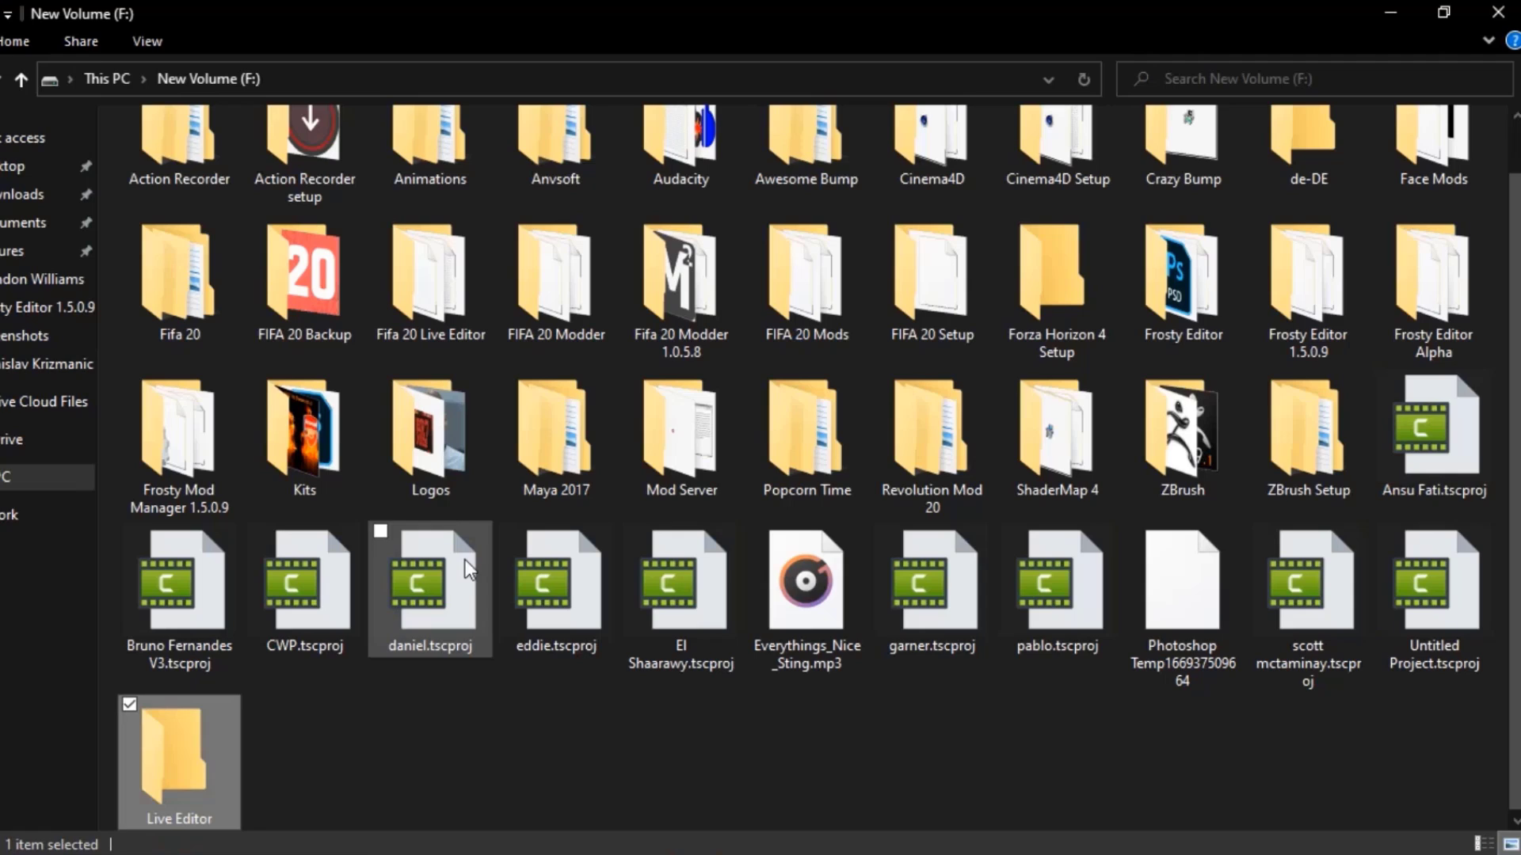
Extract everything inside the archive's FIFA-20-Live-Editor-master folder into the Live Editor folder, then close the archive and return to the browser.
double_click(198, 812)
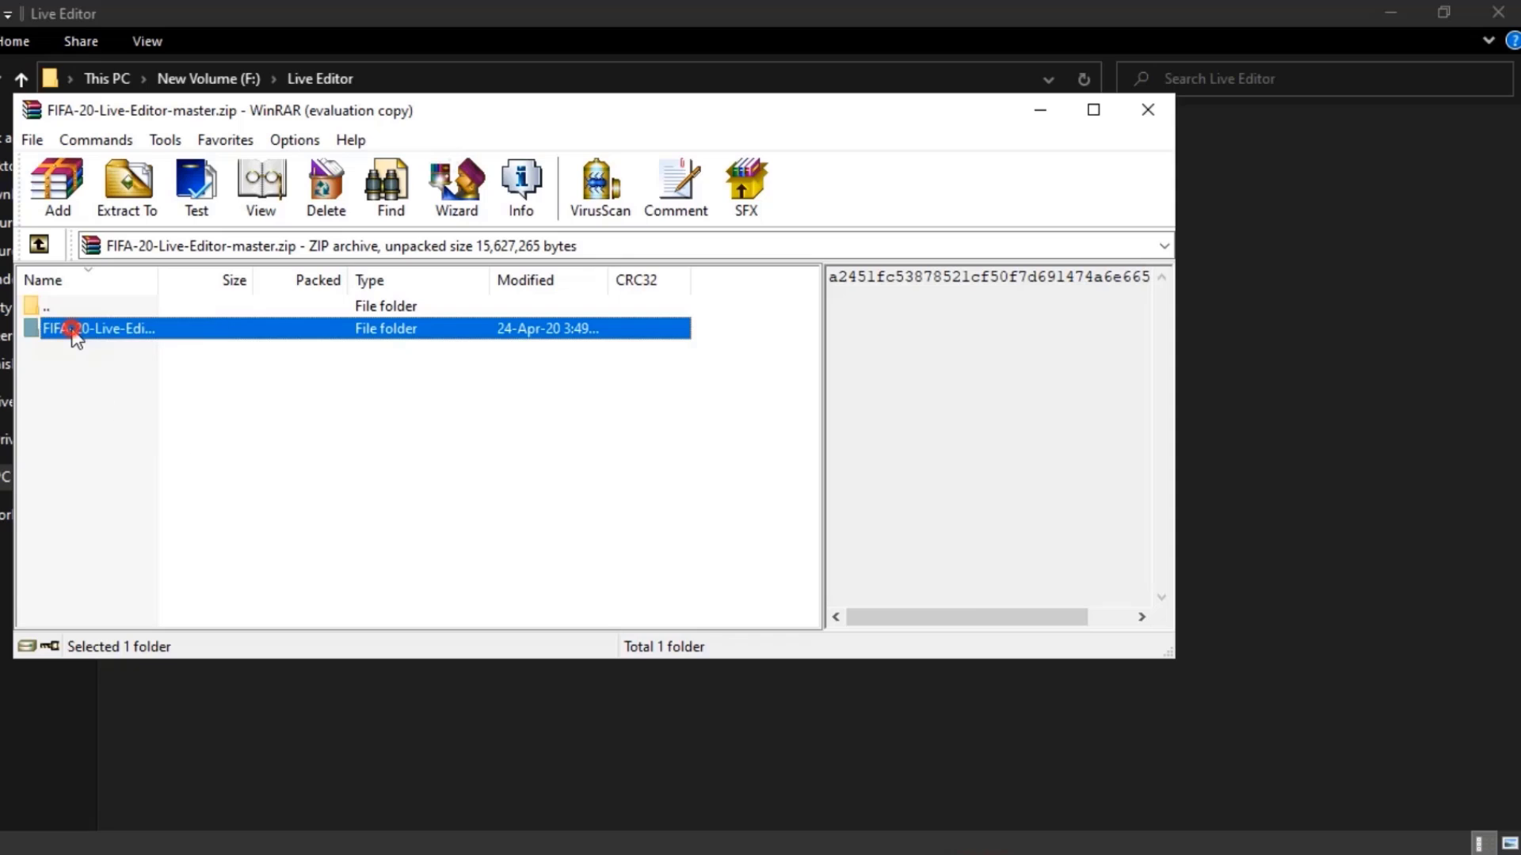
left_click_drag(74, 333, 820, 423)
double_click(232, 328)
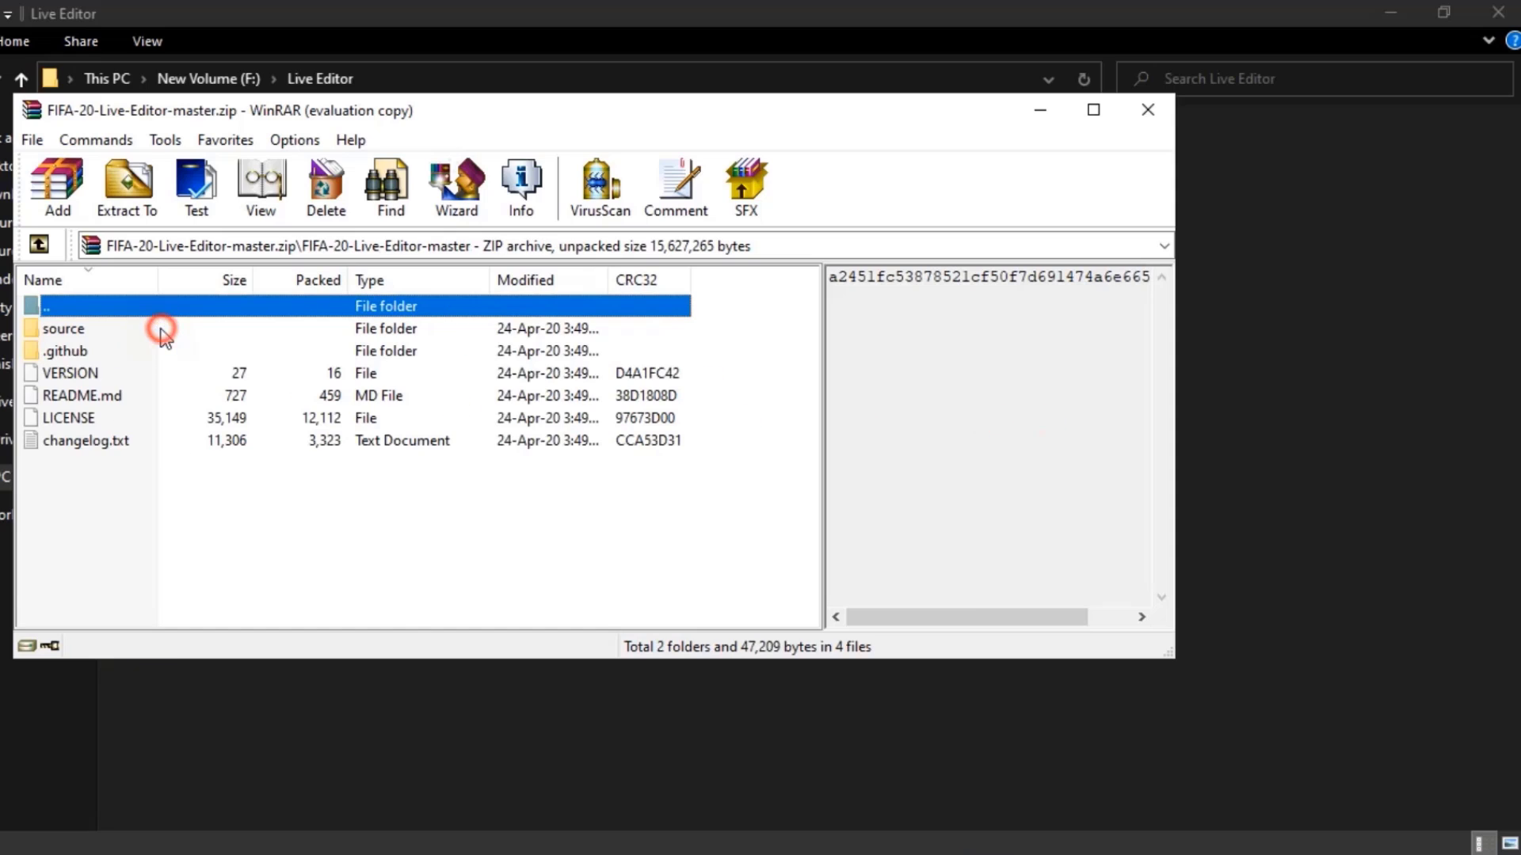
left_click(105, 462)
key("ctrl+a")
left_click_drag(105, 325, 1321, 488)
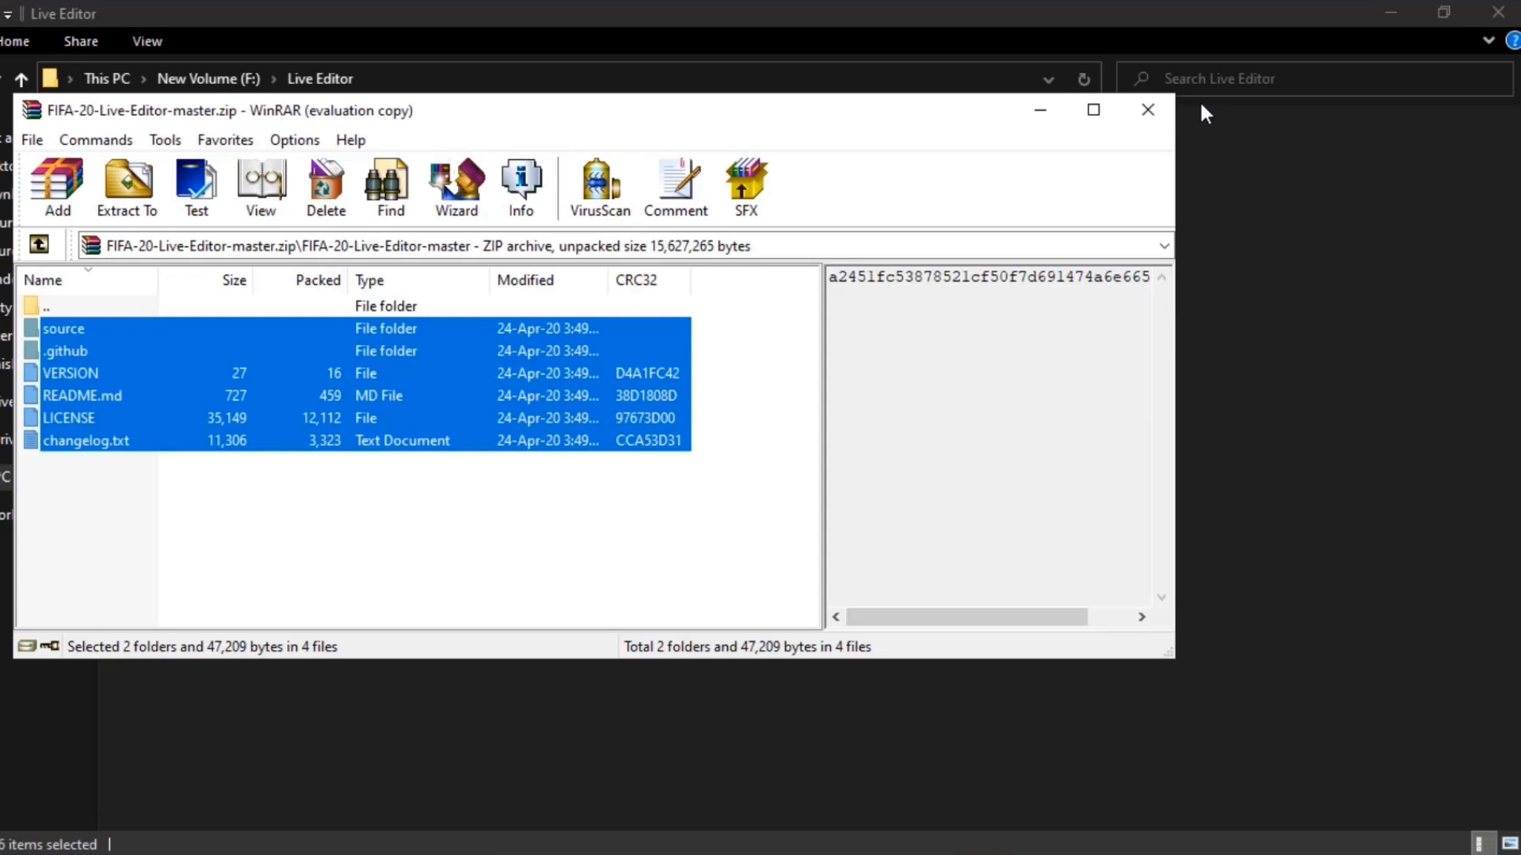
left_click(1150, 107)
left_click(1058, 305)
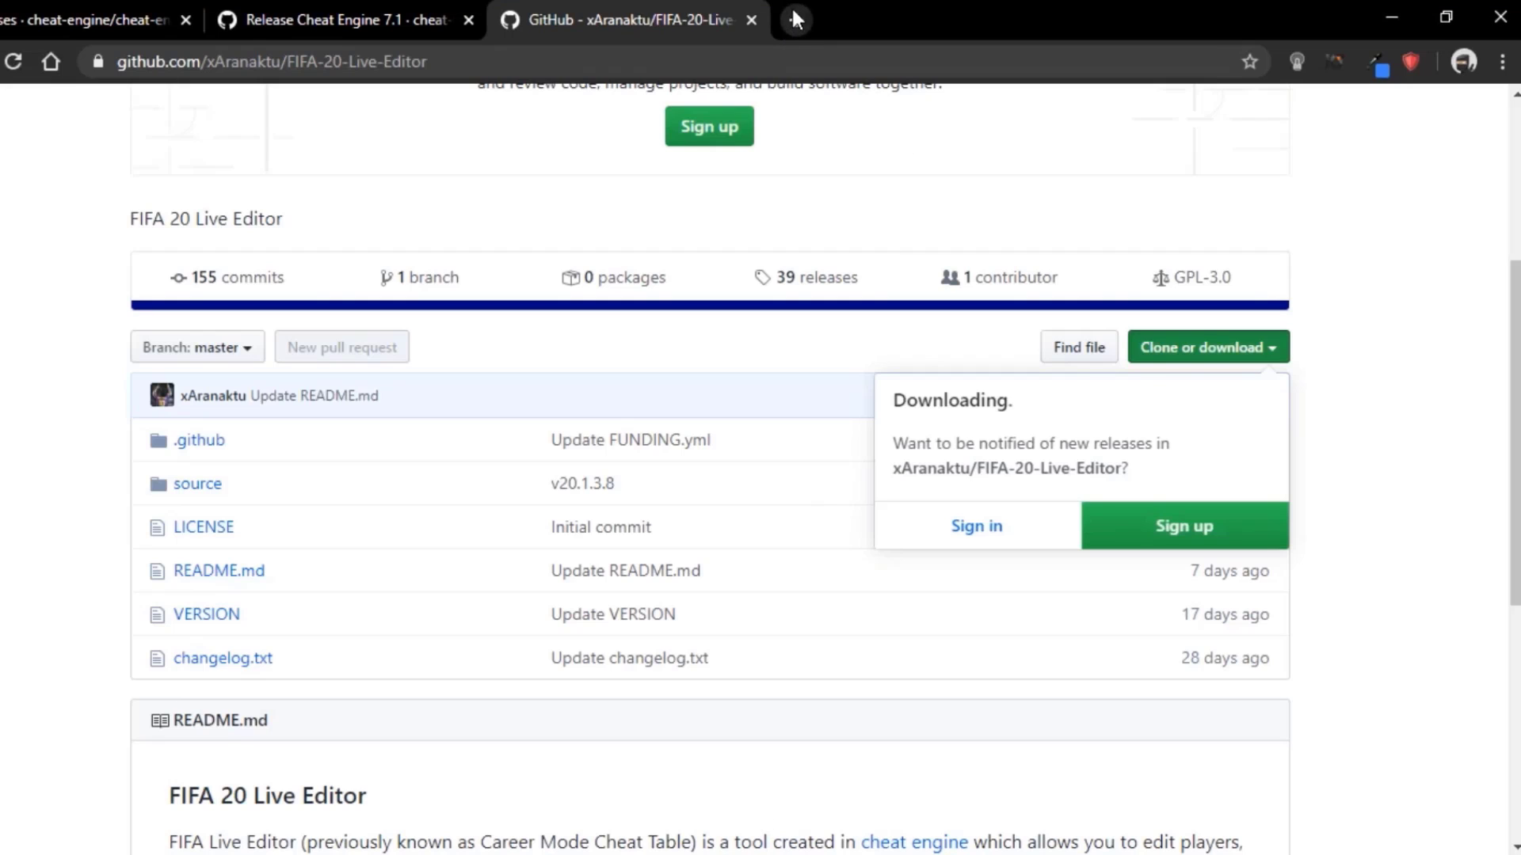
Open the Frosty Tool Suite website in a new browser tab and go to its downloads page.
left_click(796, 19)
type("frostytoolsuitedev.gitlab.io/downloads.html")
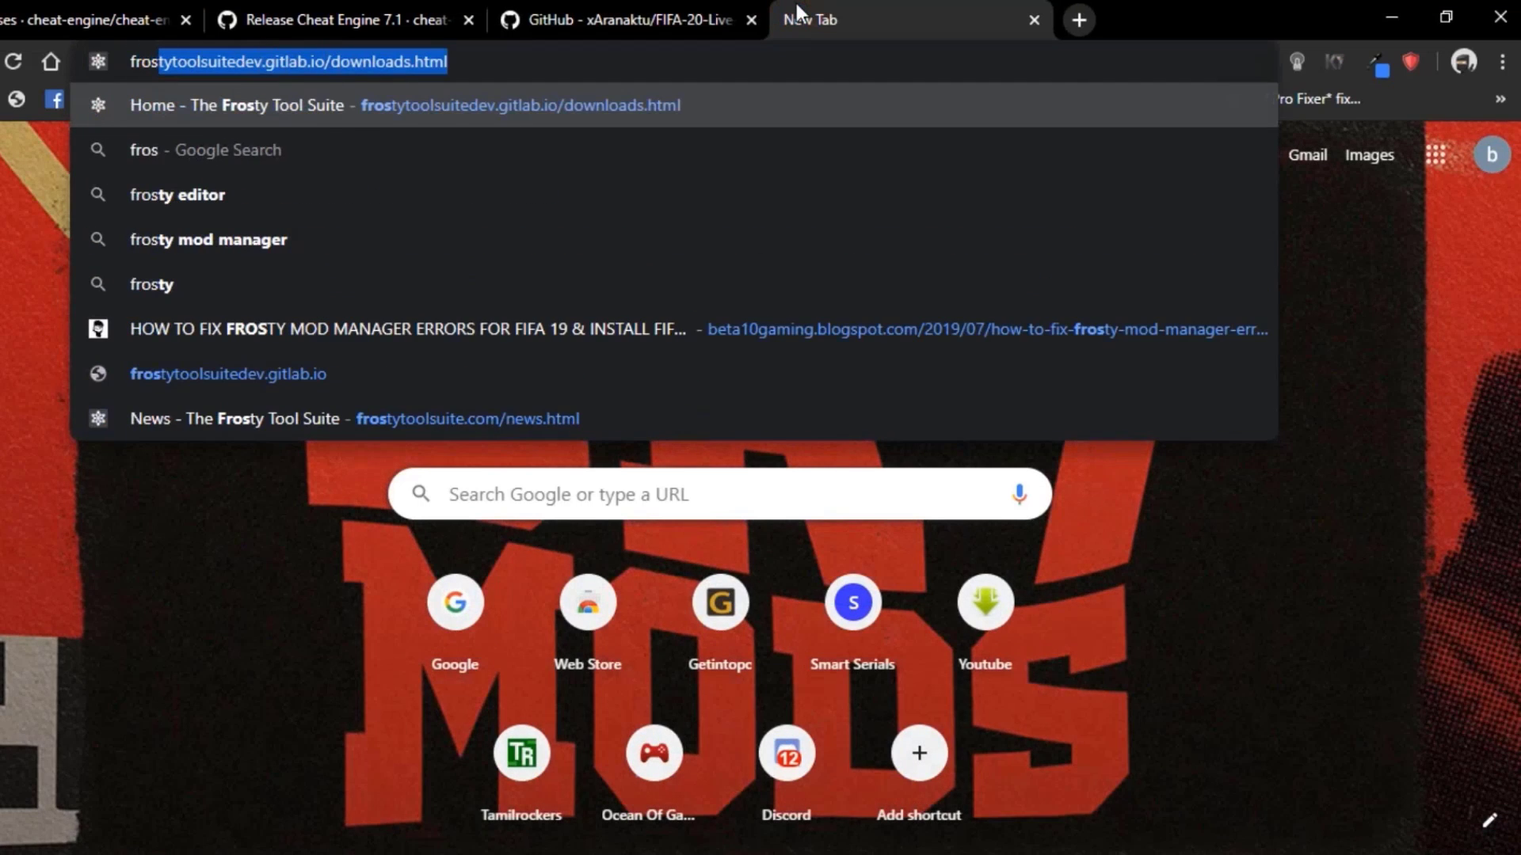
key("Return")
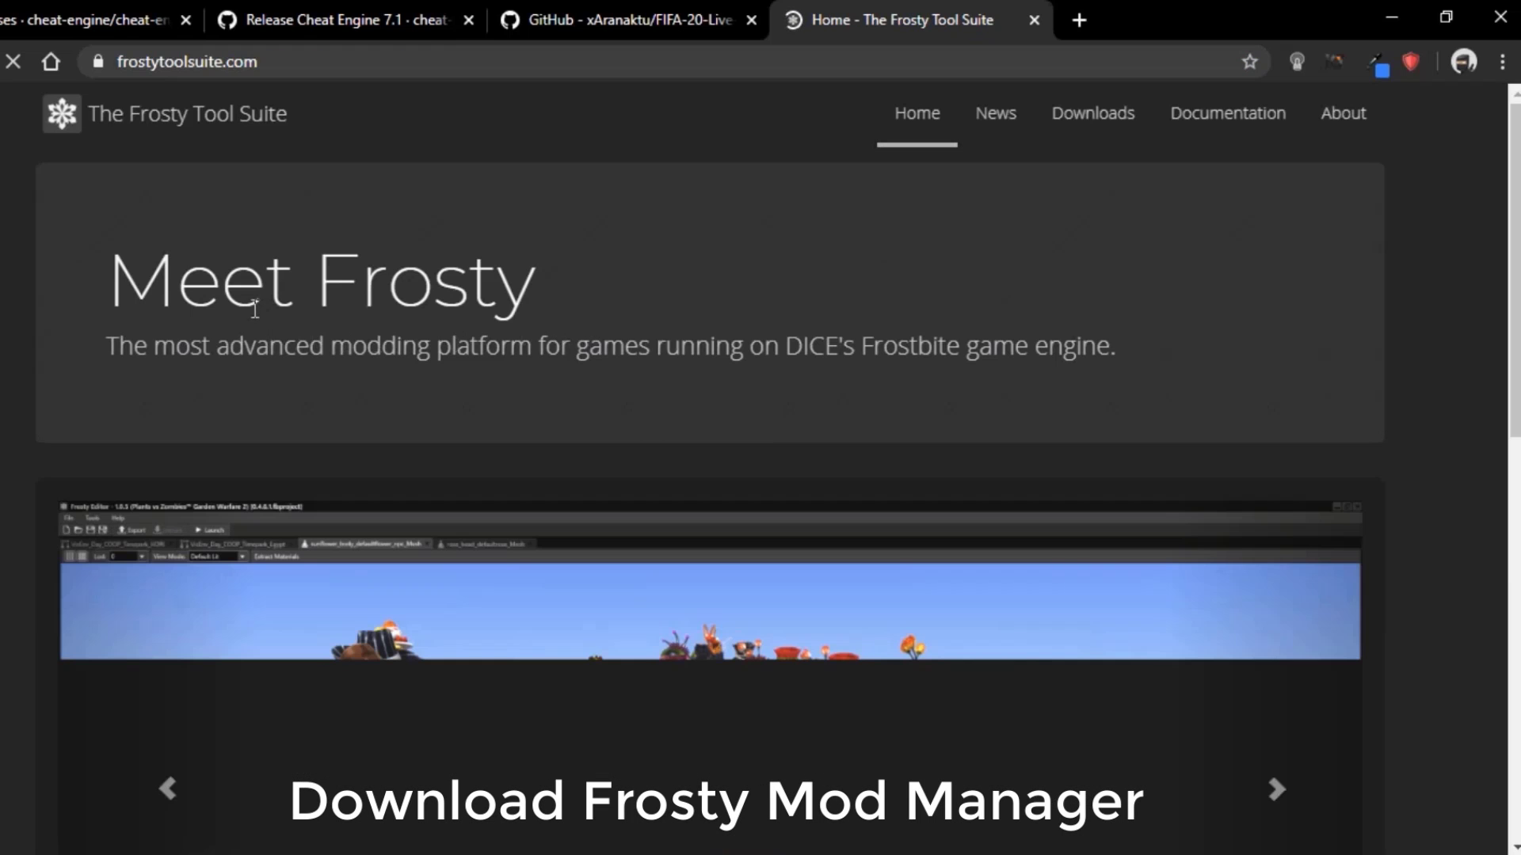
scroll(1038, 241, "down", 5)
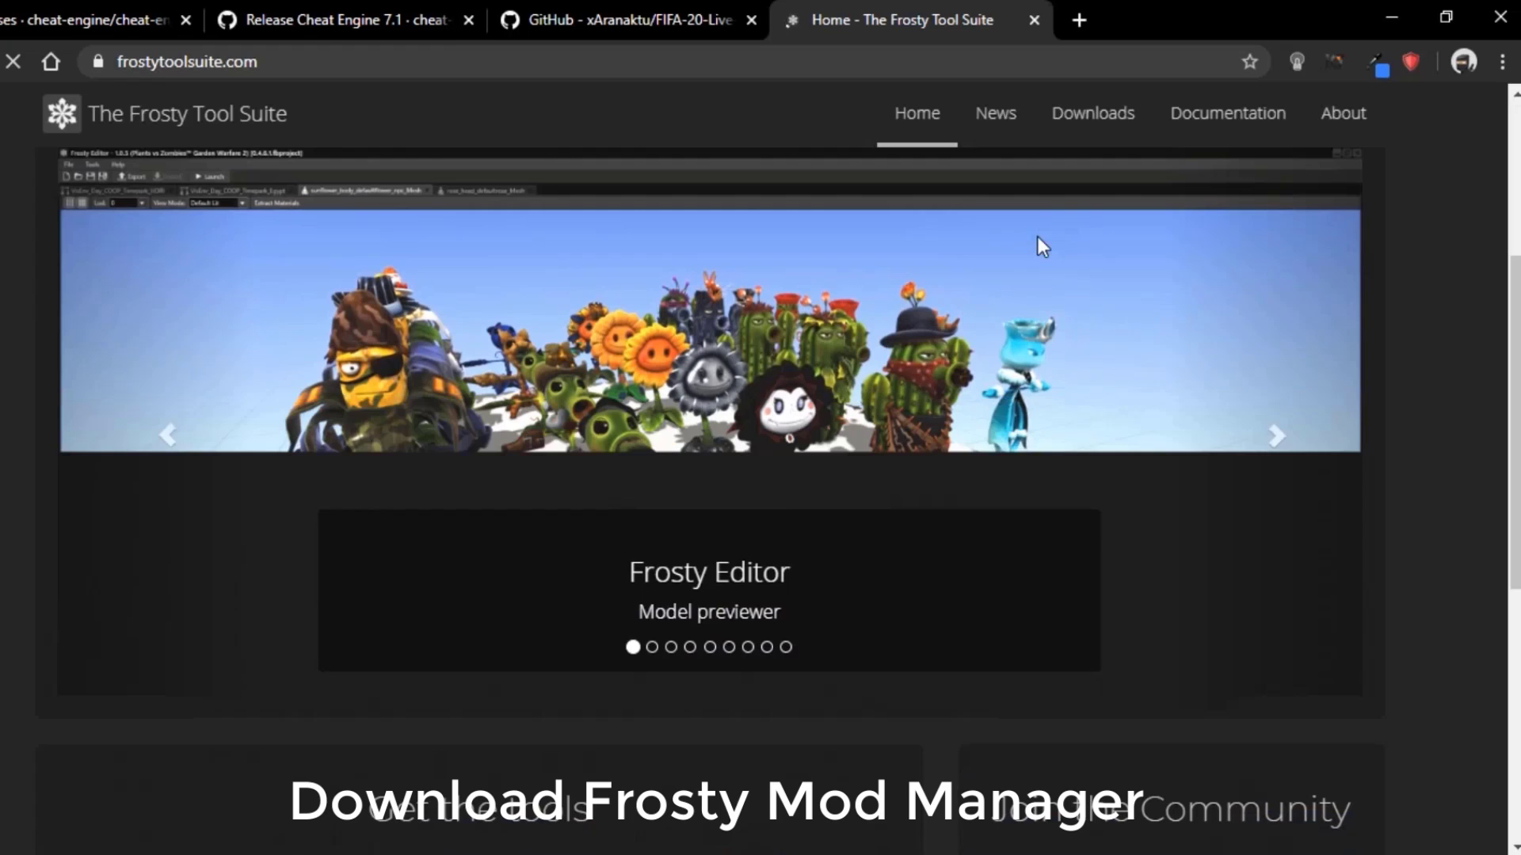
scroll(1037, 236, "up", 5)
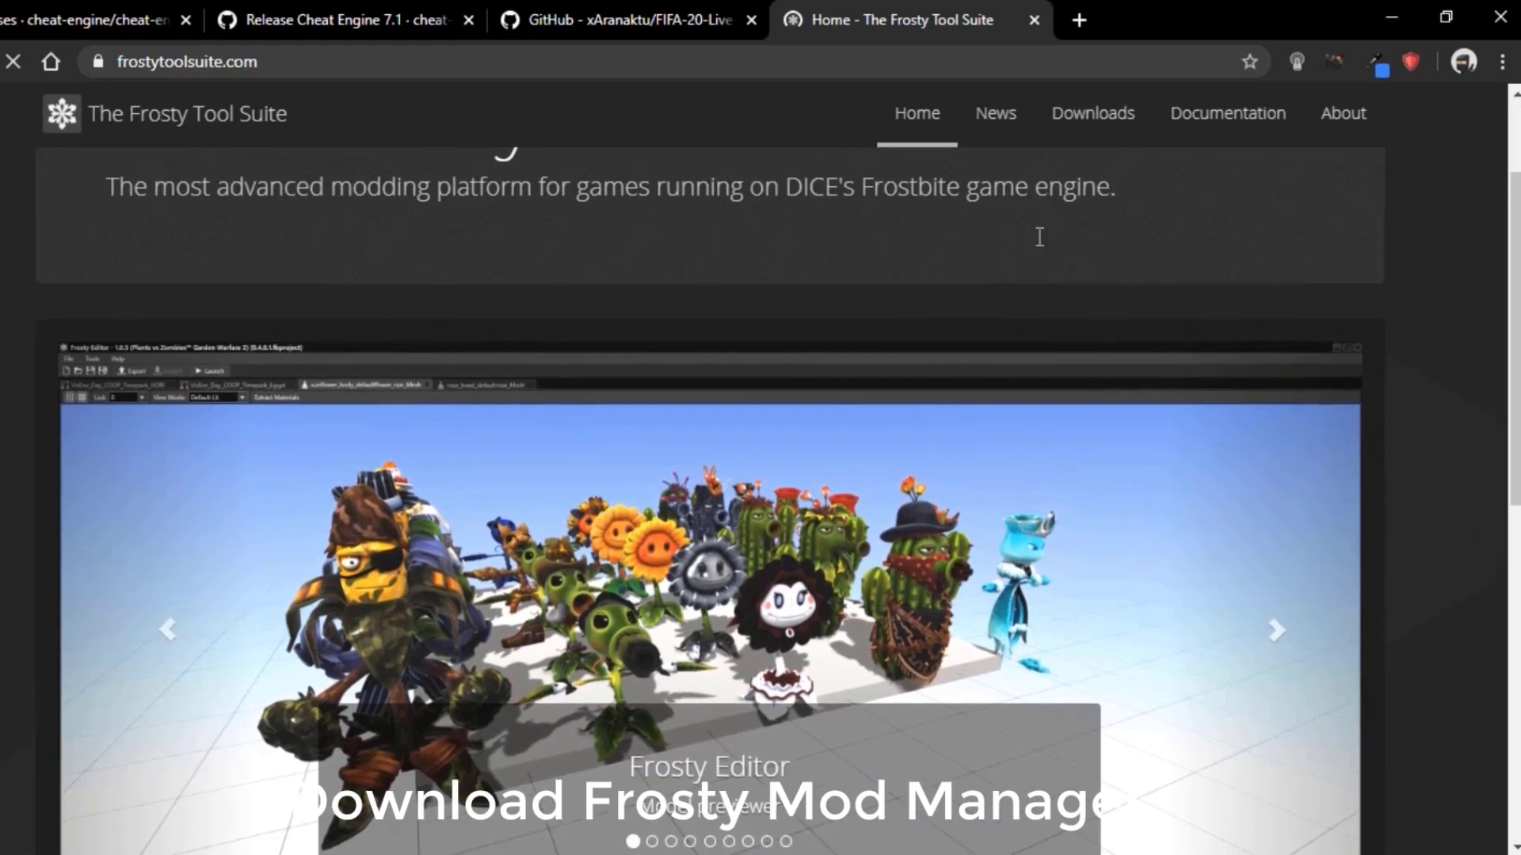
left_click(1084, 120)
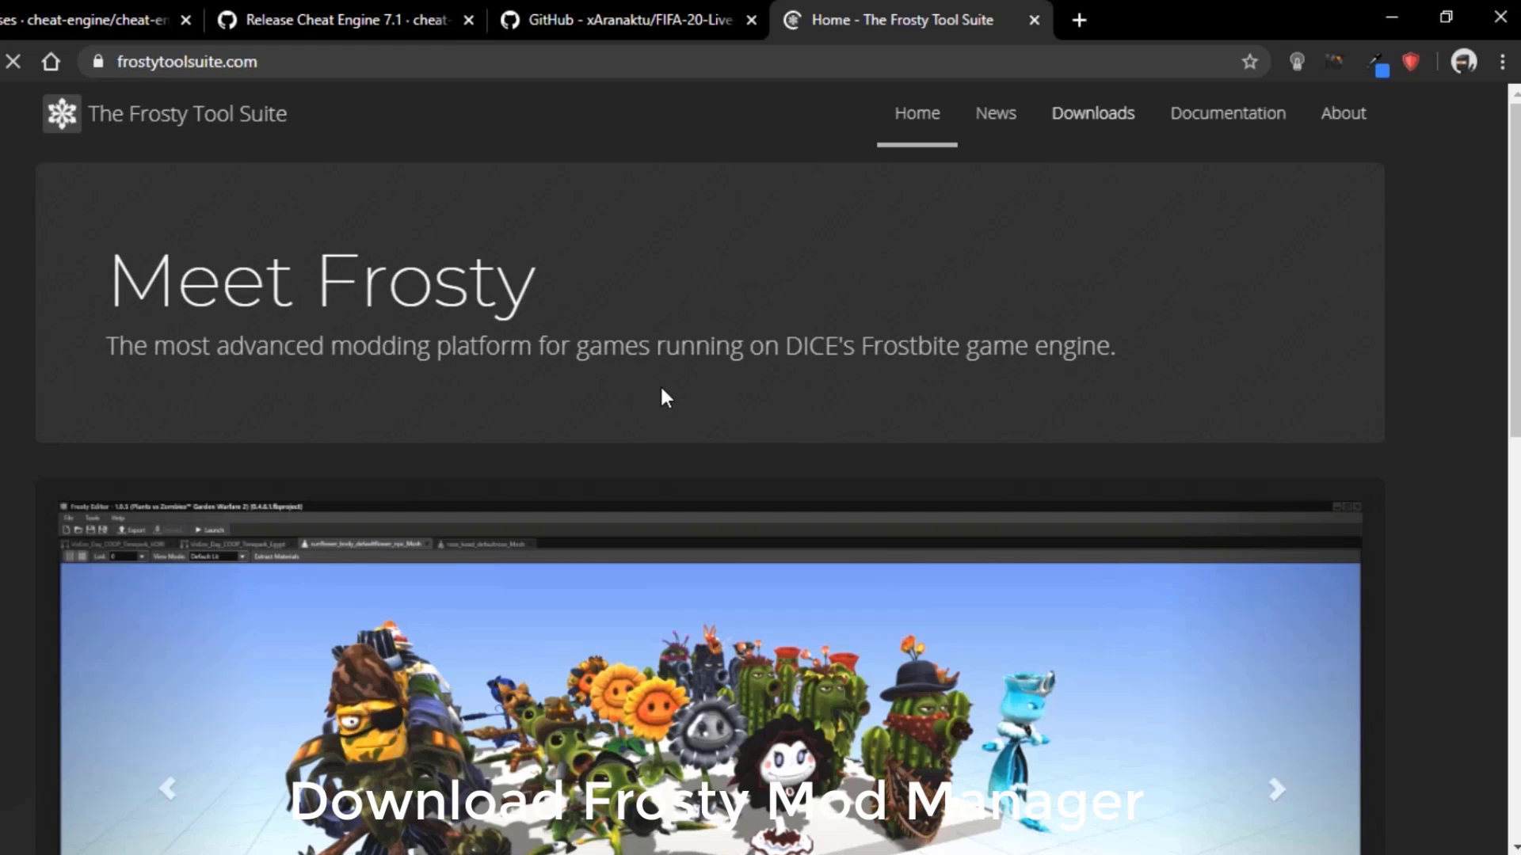
Download the Frosty Mod Manager archive and save it as FrostyModManager_v1.0.5.9.rar.
scroll(625, 277, "down", 2)
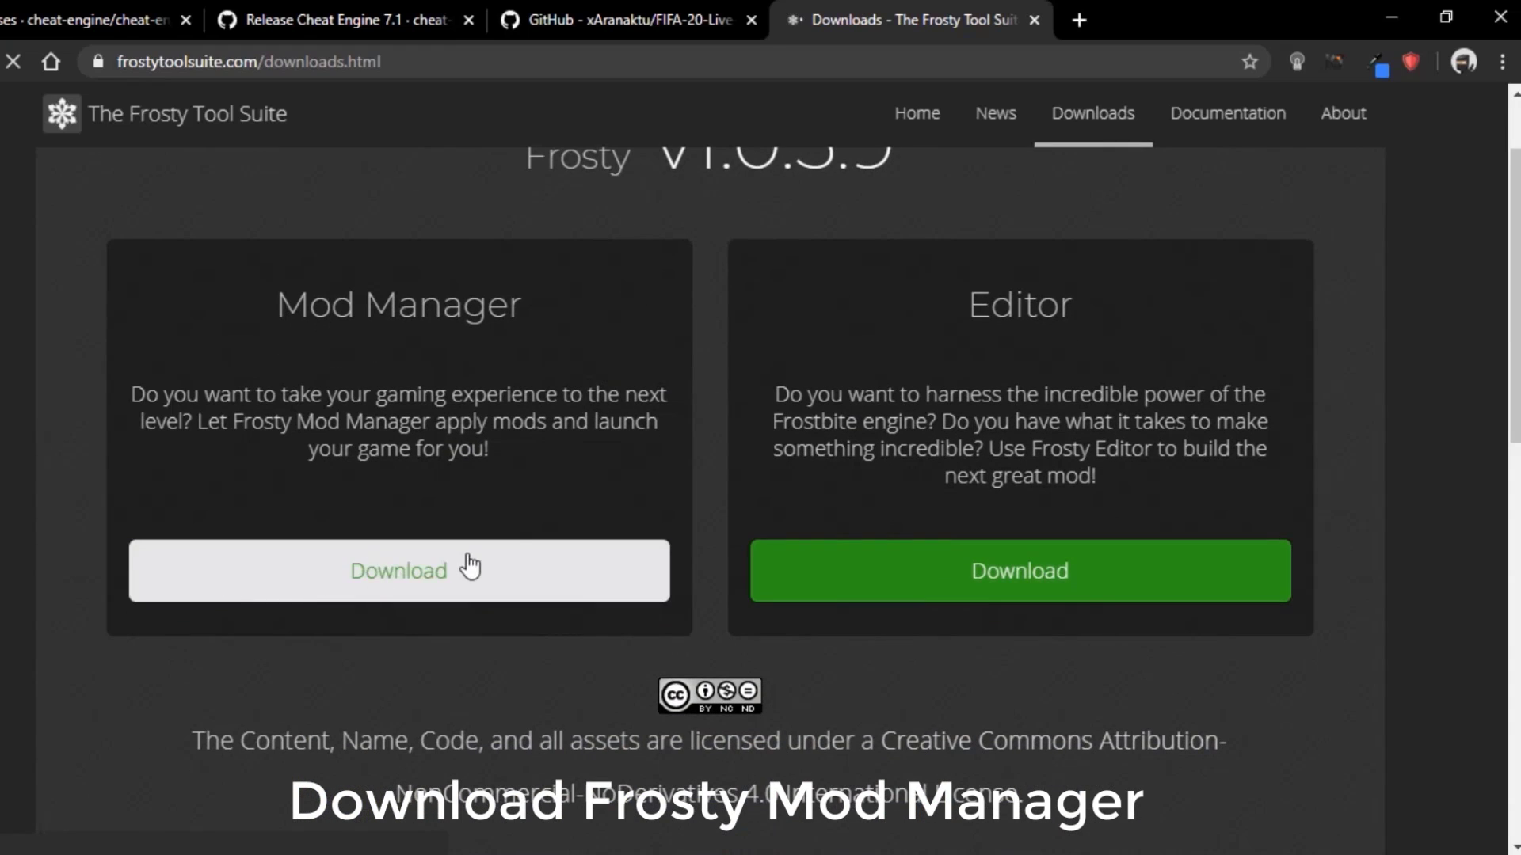
left_click(448, 576)
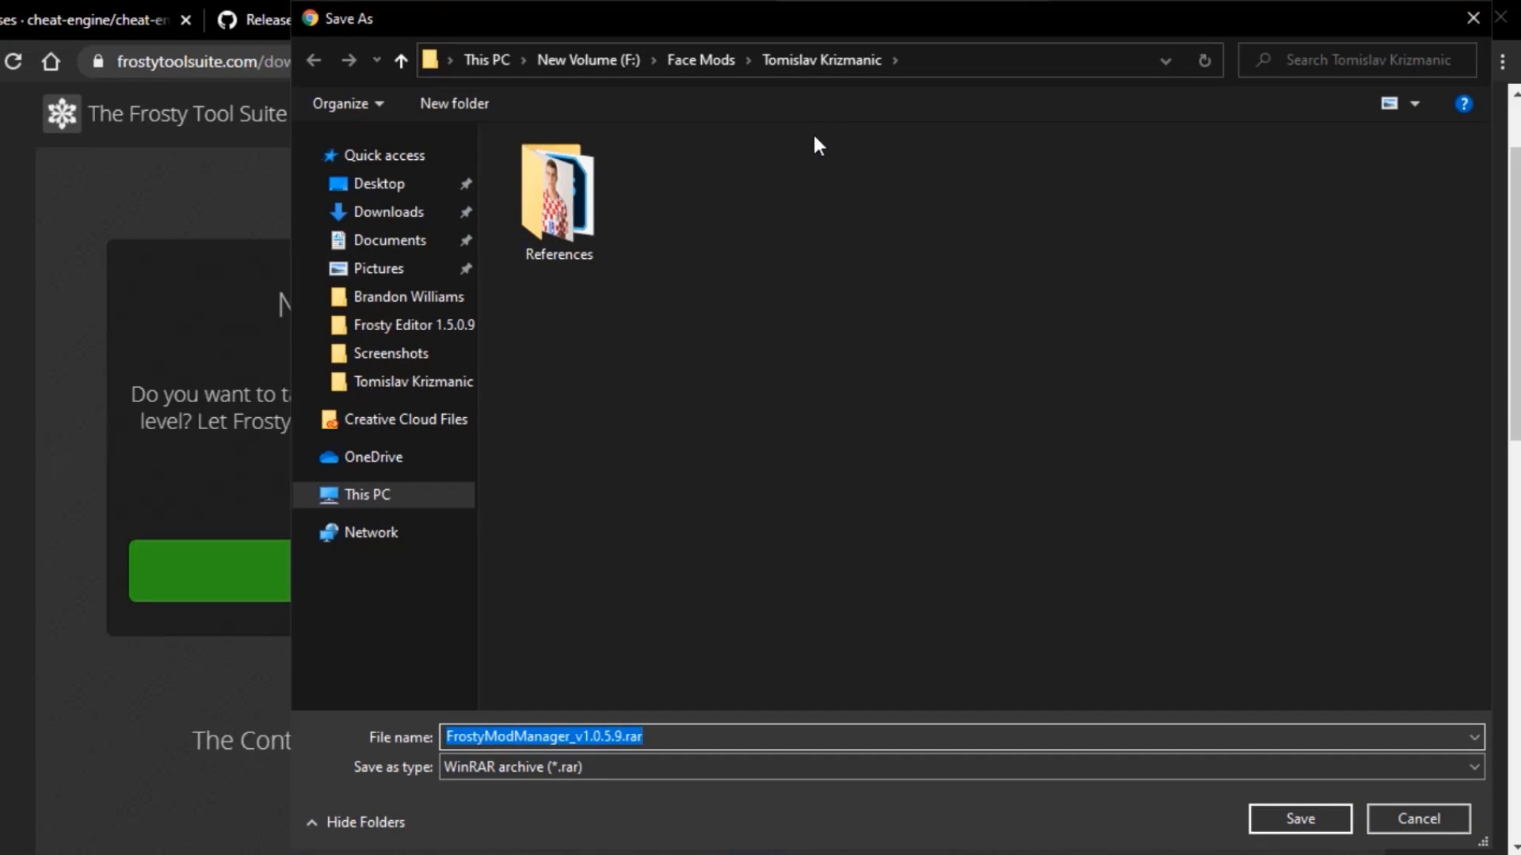
left_click(1292, 810)
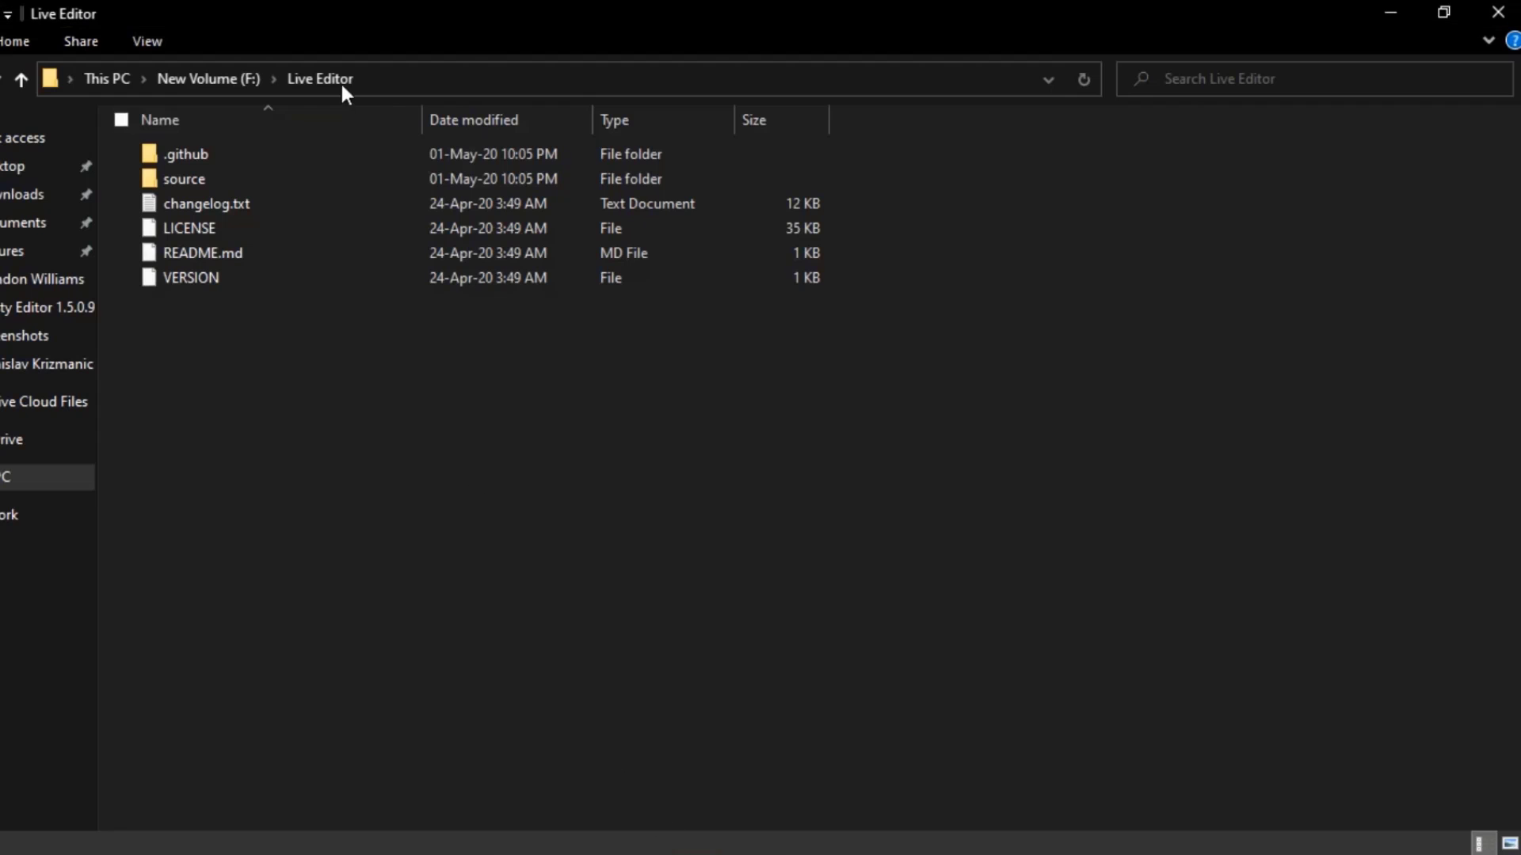
In File Explorer, create a folder named "Mod Manager" on New Volume (F:) and open it.
left_click(211, 76)
right_click(409, 764)
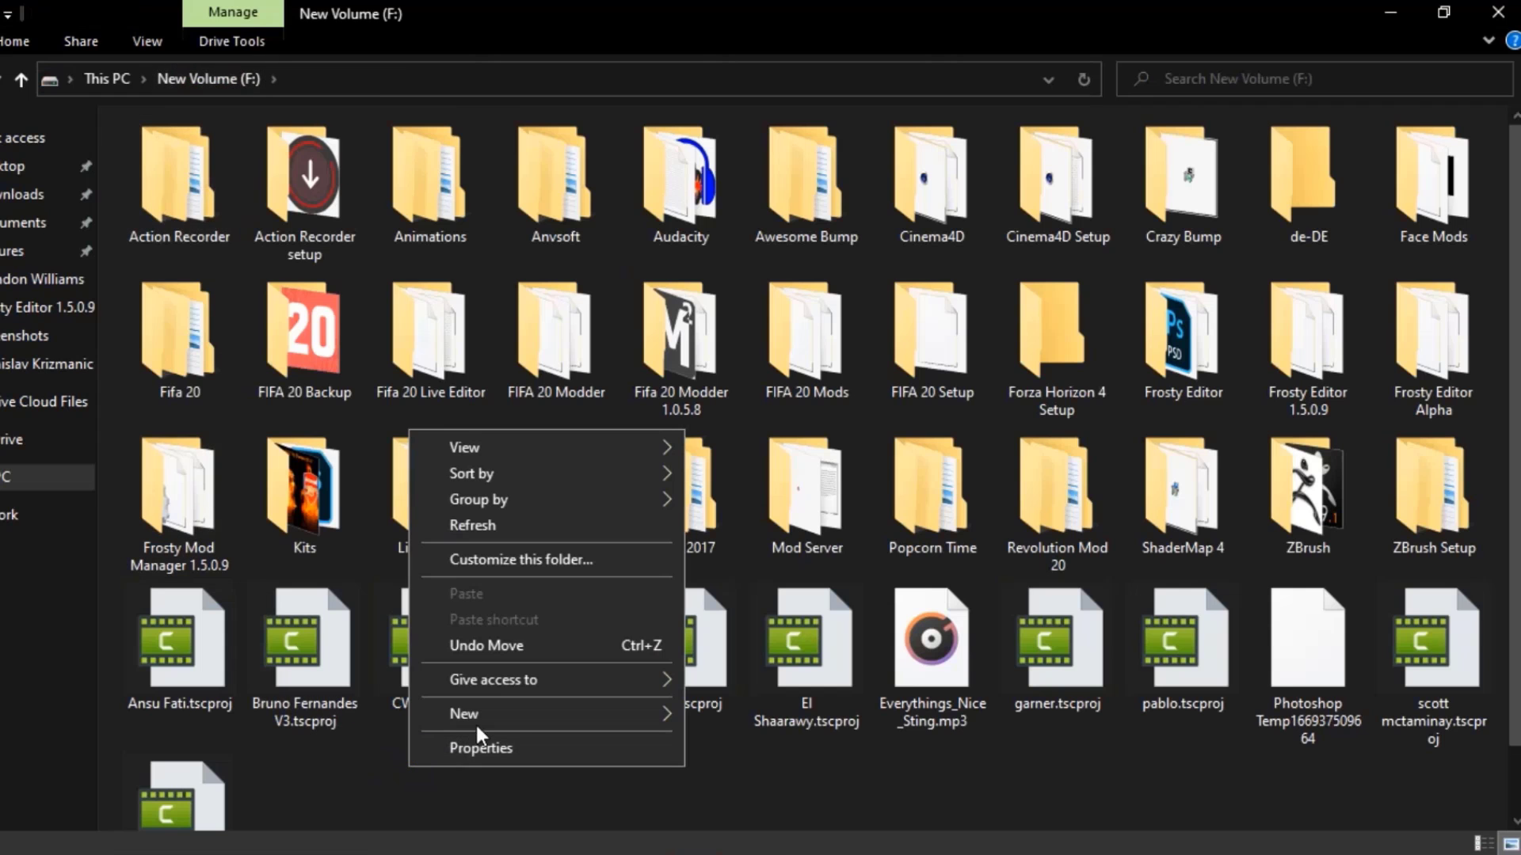
left_click(475, 716)
left_click(746, 312)
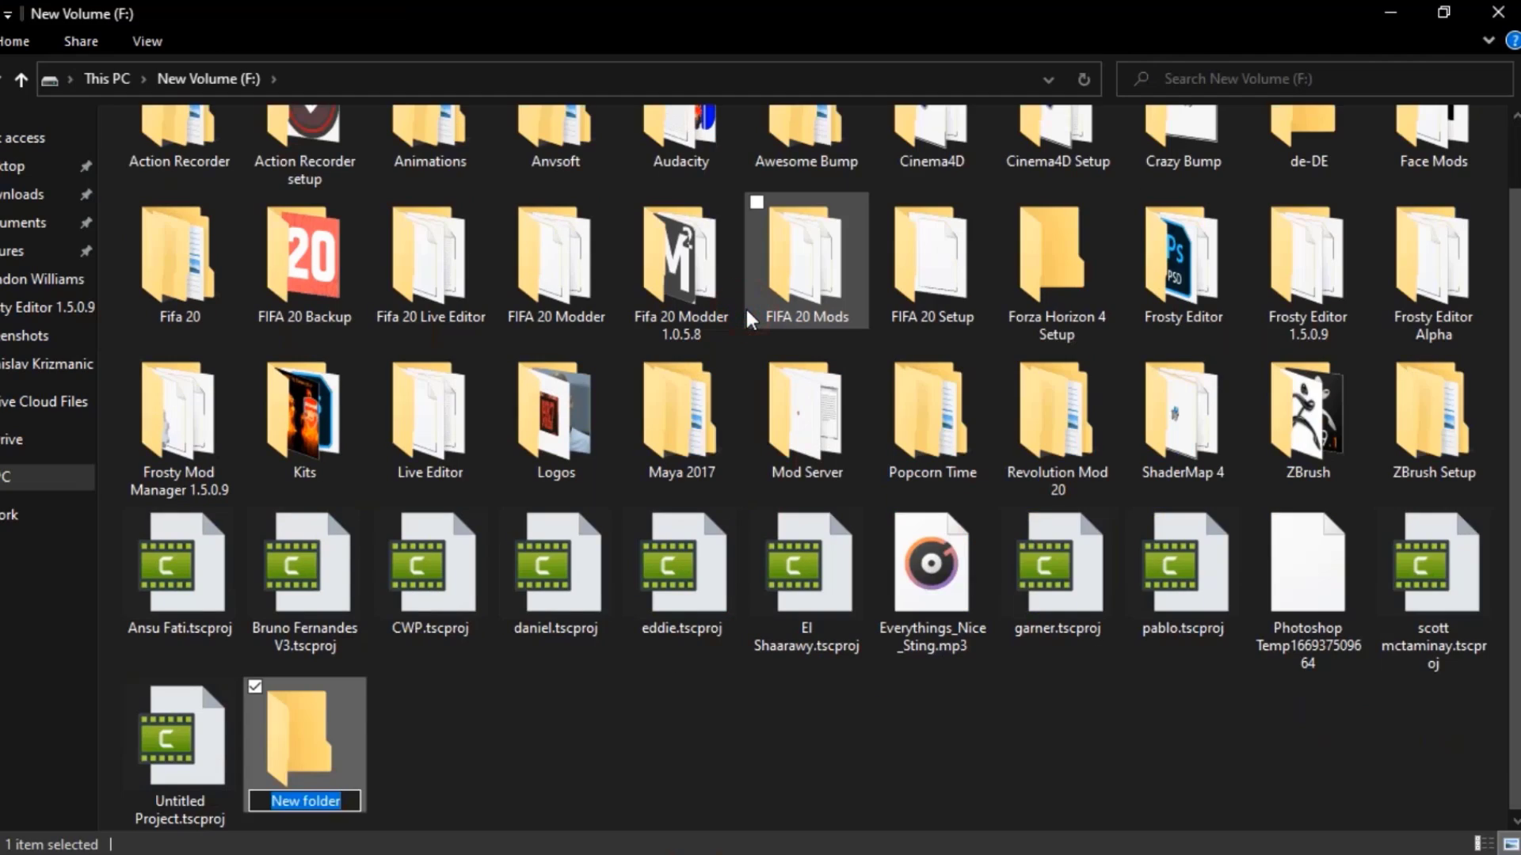
type("Mod Ma")
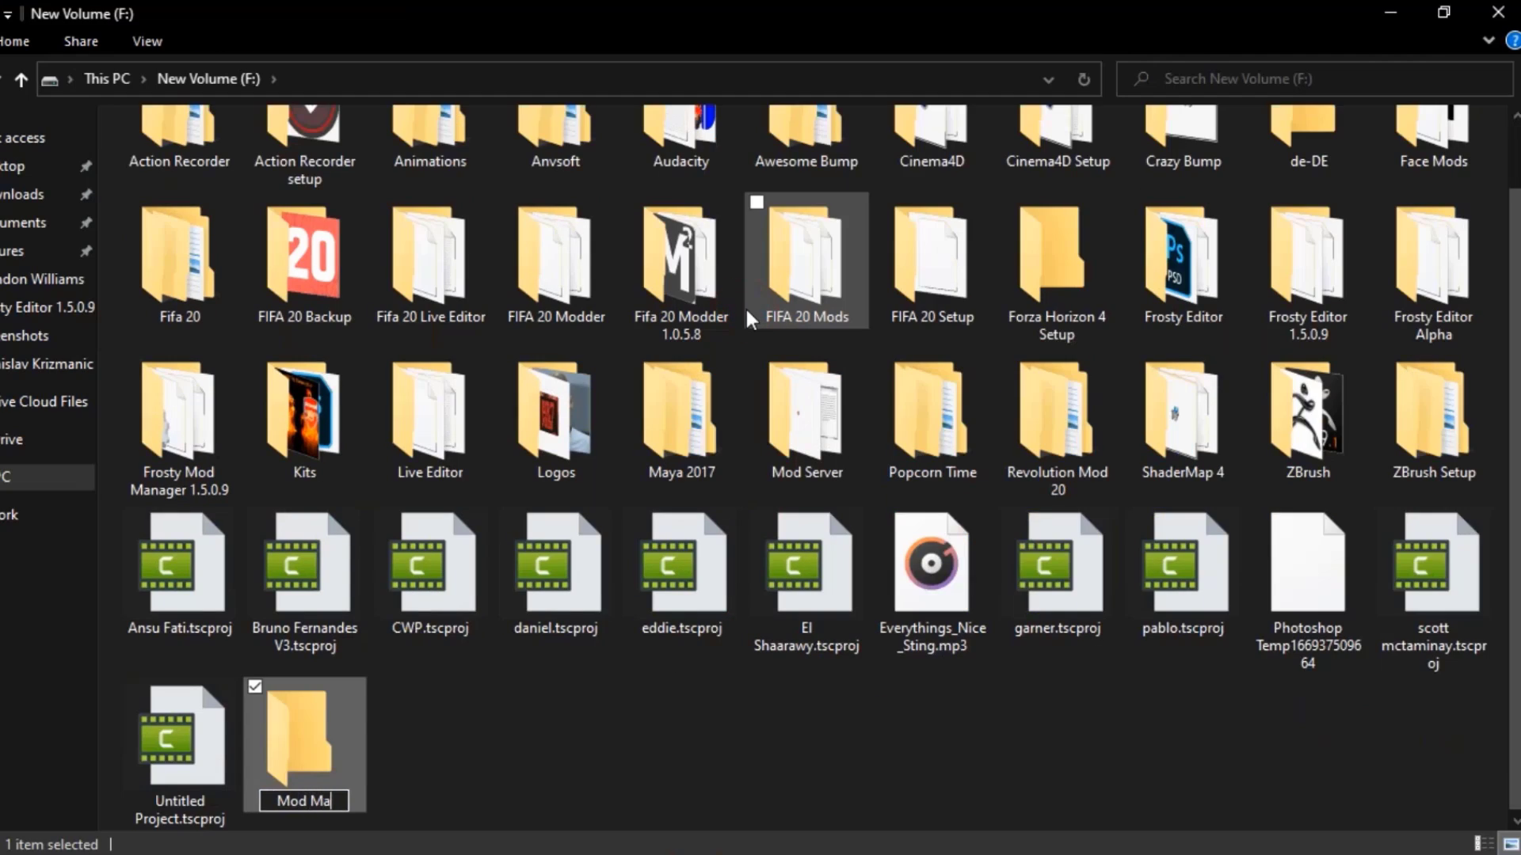
type("nager")
key("Return")
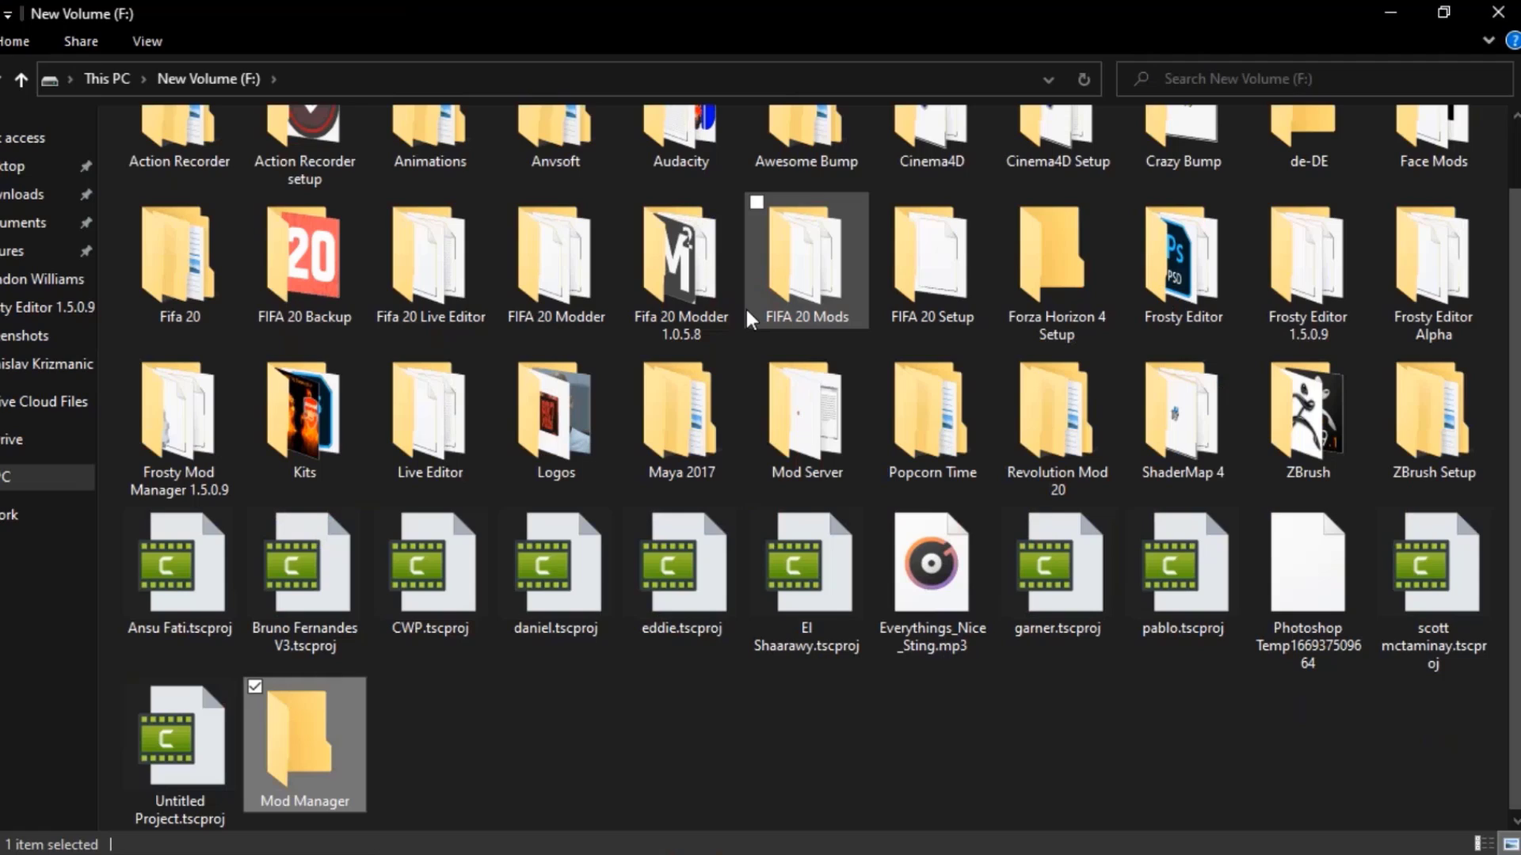
double_click(326, 714)
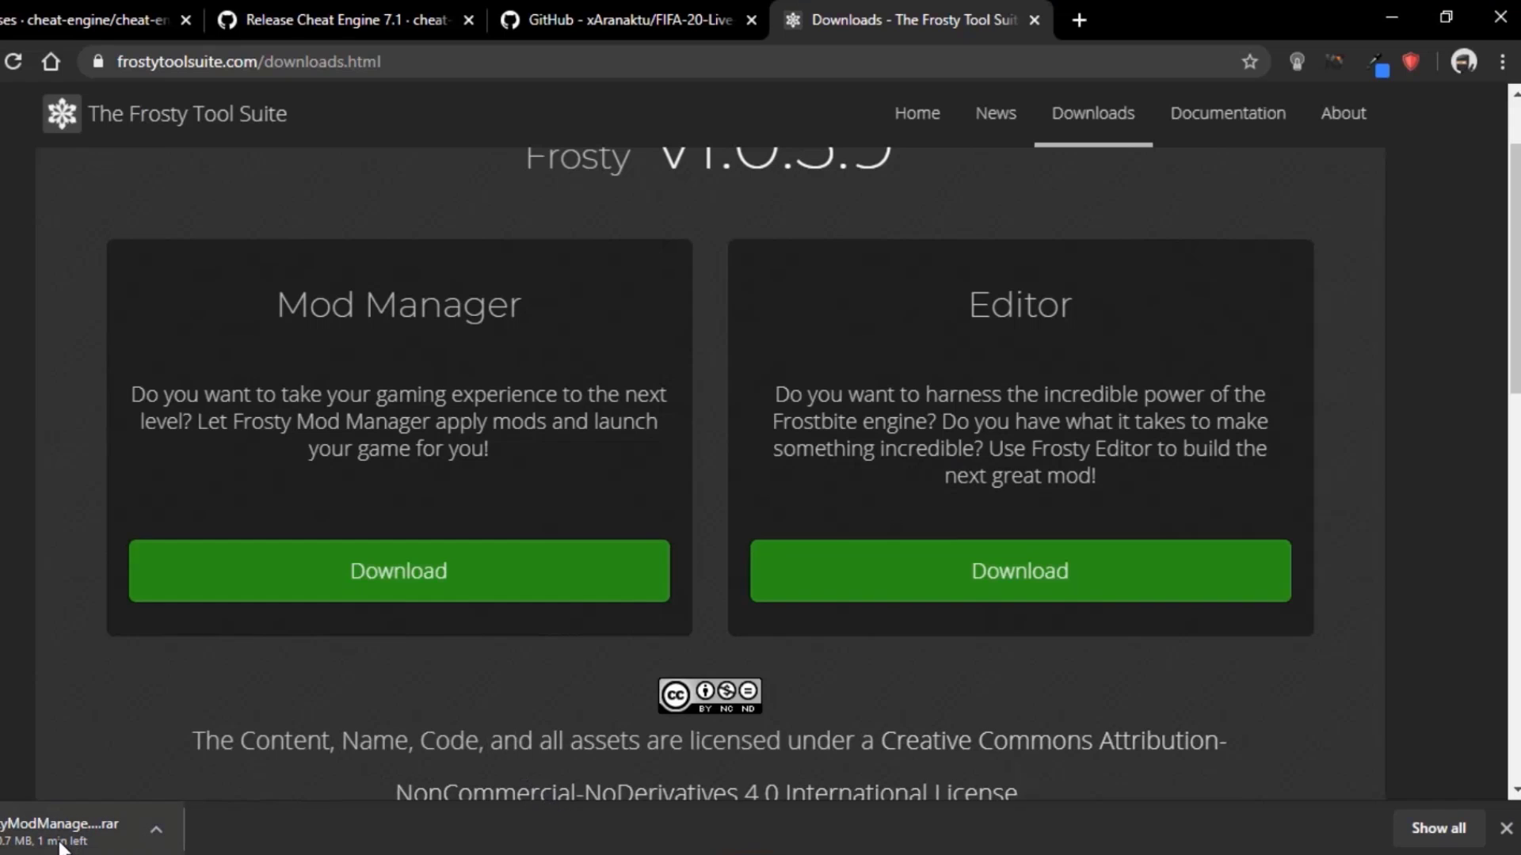
Extract everything from the FrostyModManager_v1.0.5.9.rar archive into the Mod Manager folder and close the archive.
scroll(17, 434, "up", 2)
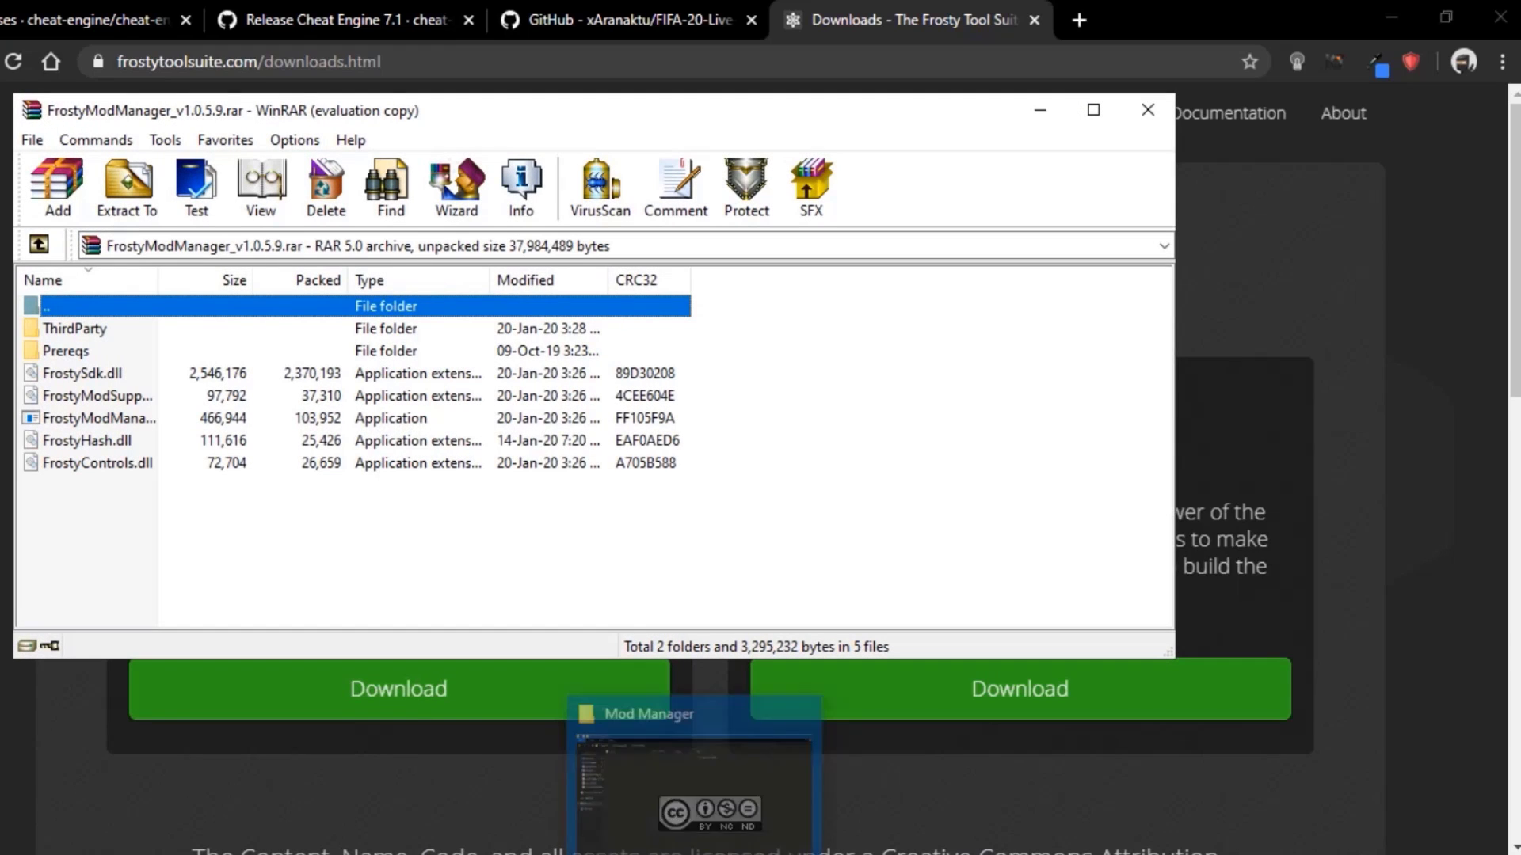
left_click(694, 772)
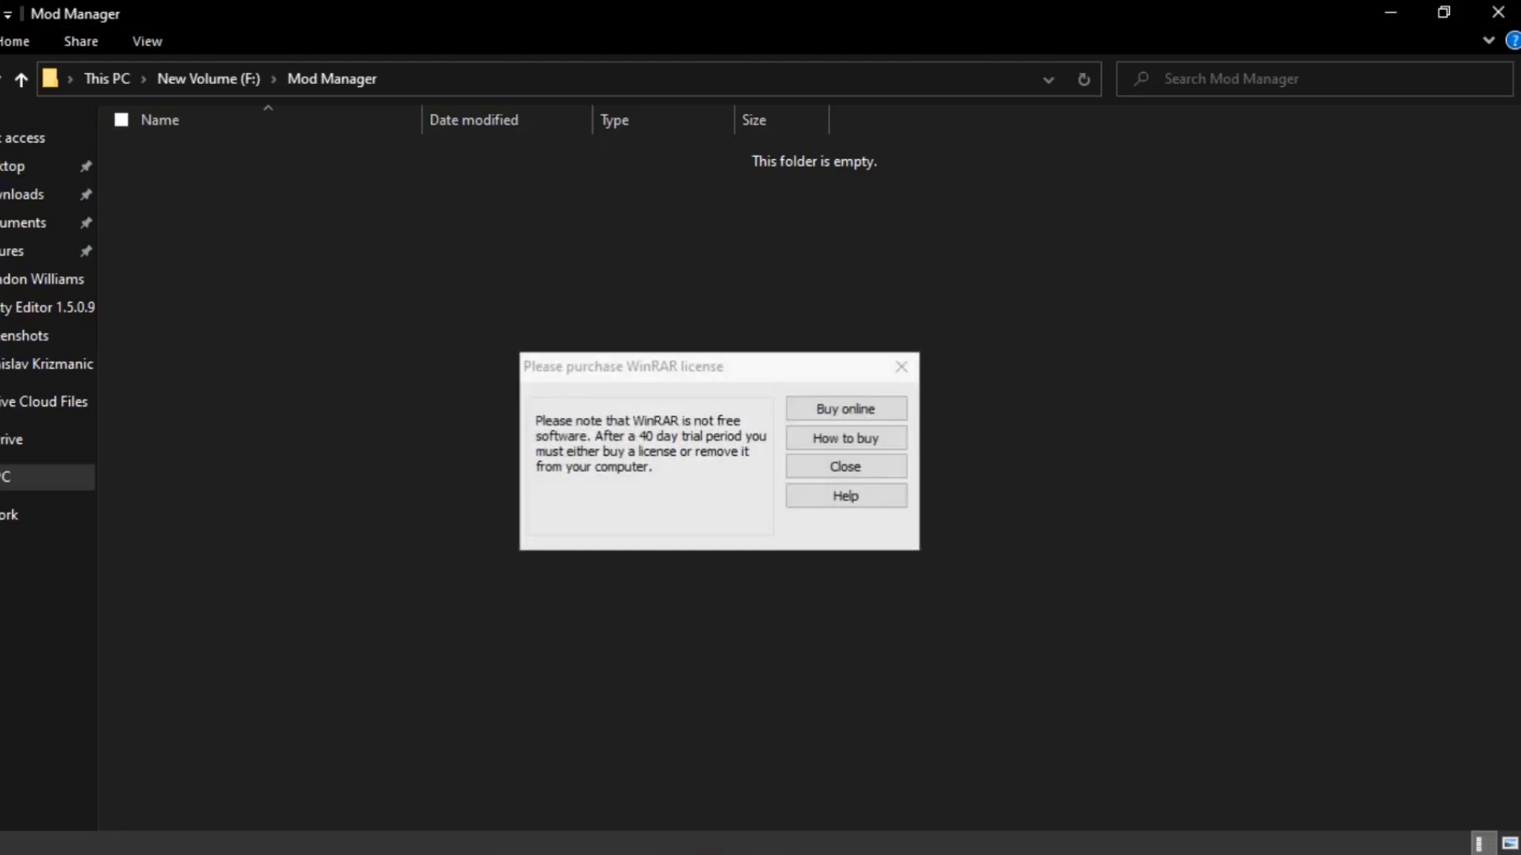
left_click(982, 849)
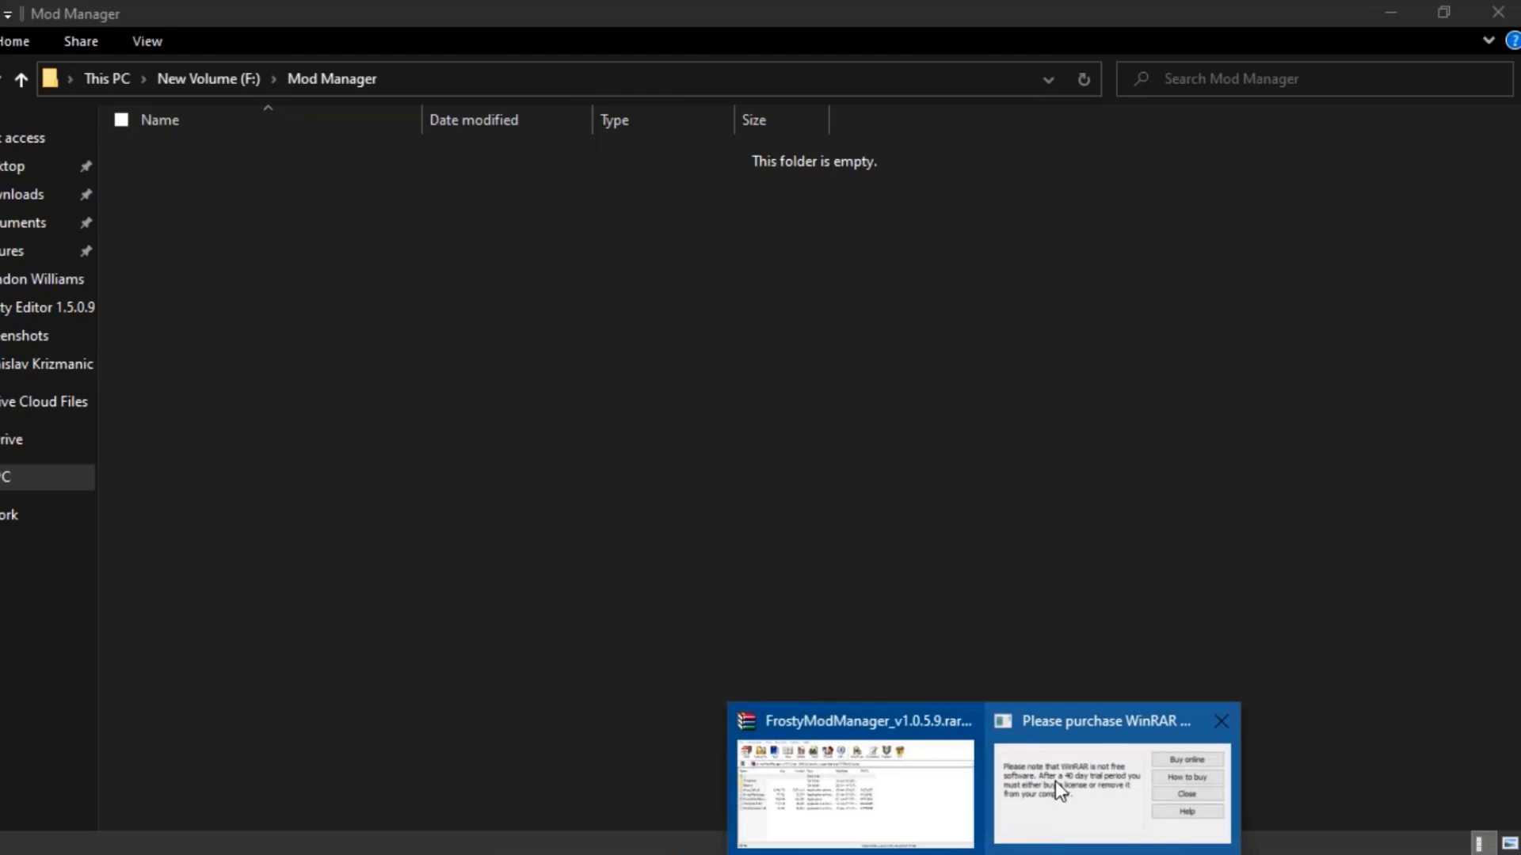
left_click(1210, 713)
left_click(888, 784)
left_click_drag(225, 548, 229, 326)
left_click_drag(225, 383, 1375, 356)
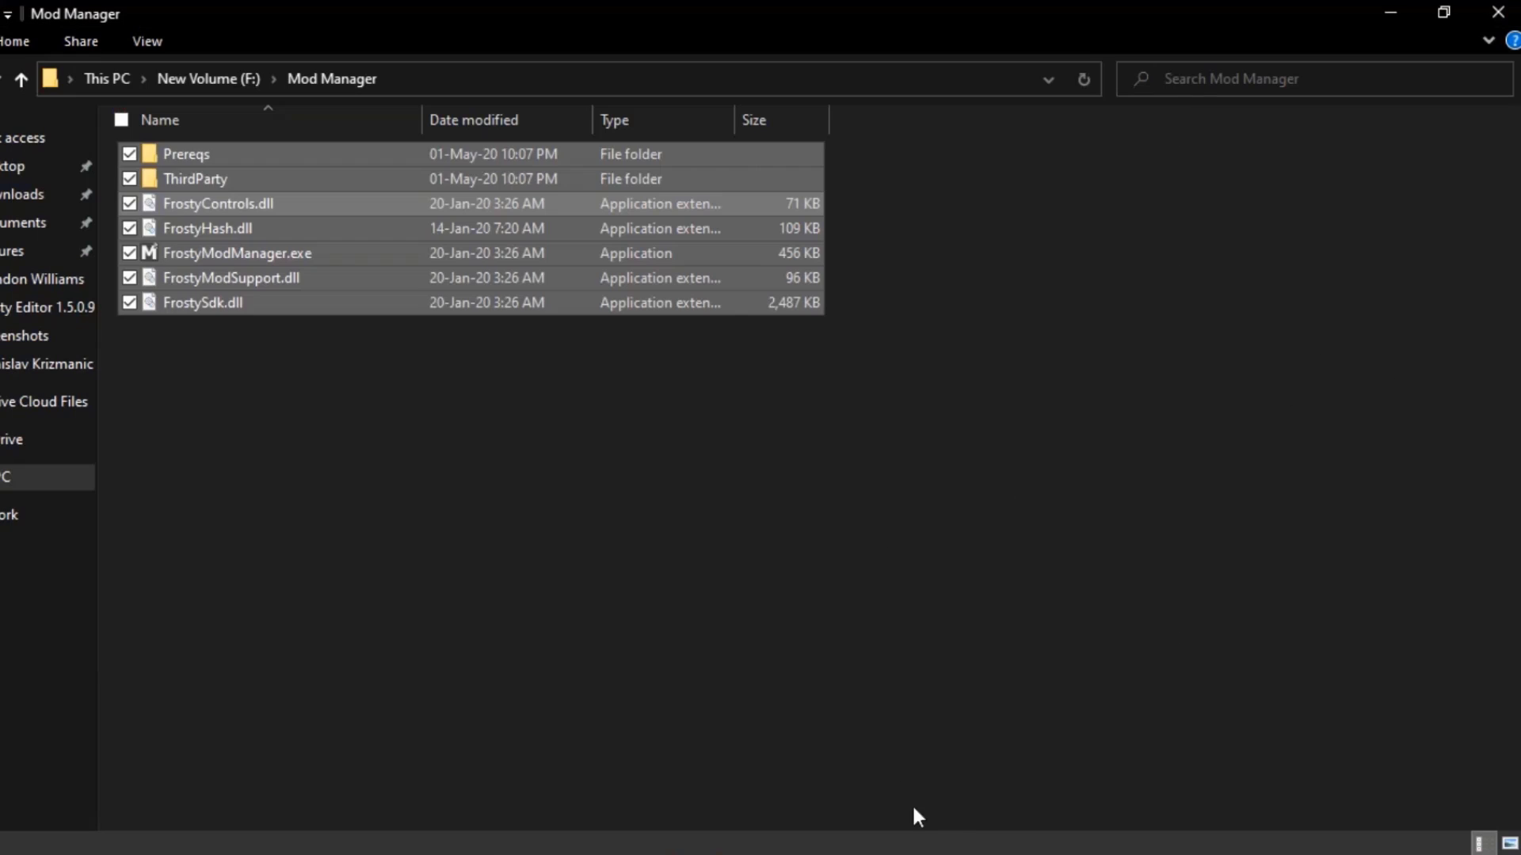
left_click(982, 849)
left_click(1147, 108)
Refresh the Mod Manager folder and run FrostyModManager.exe as administrator.
right_click(316, 442)
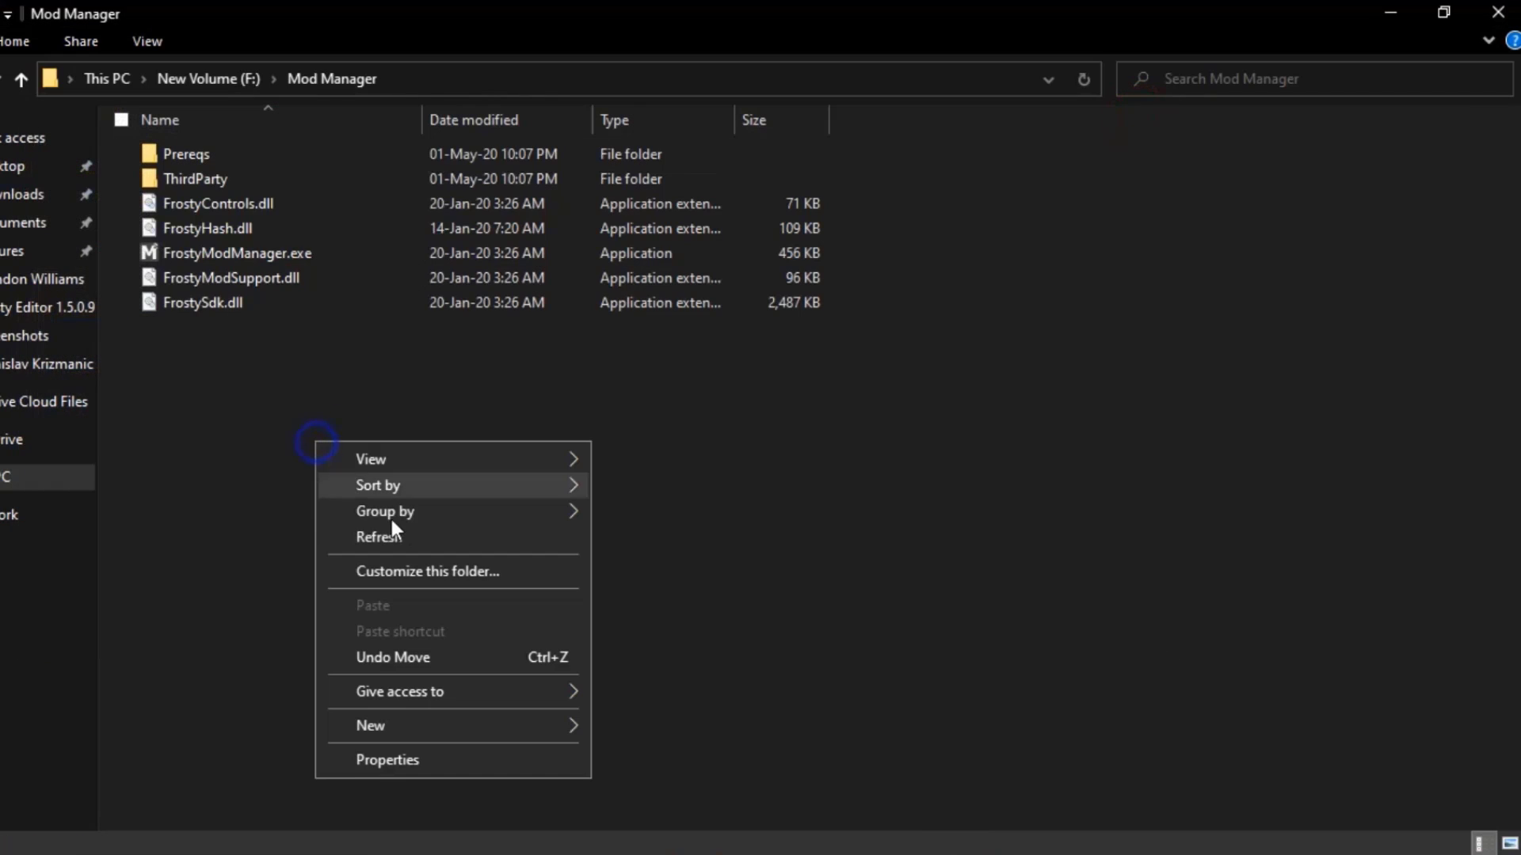
left_click(394, 537)
right_click(198, 263)
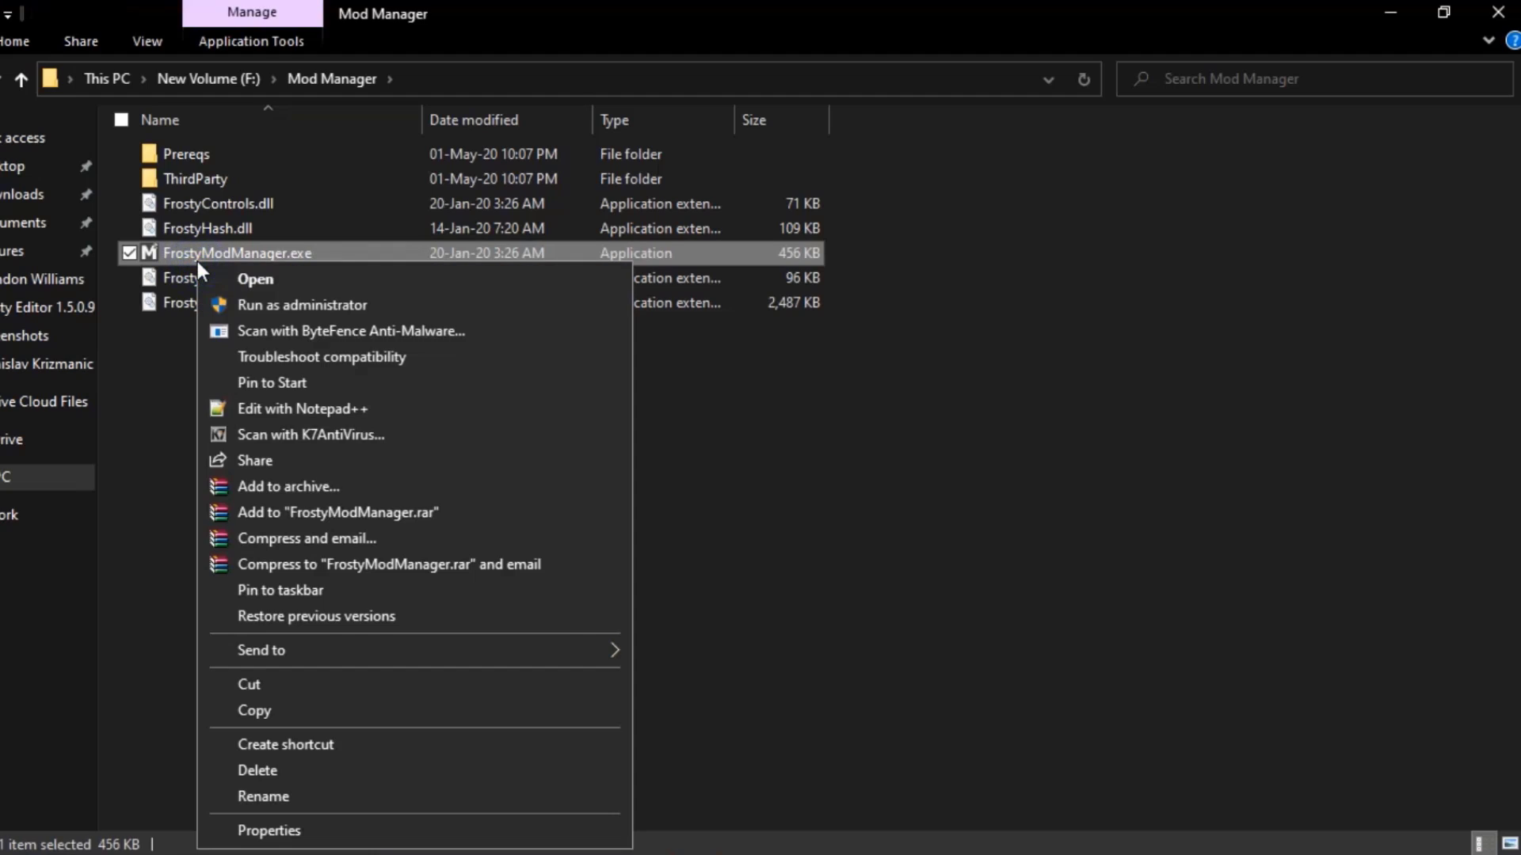
left_click(272, 306)
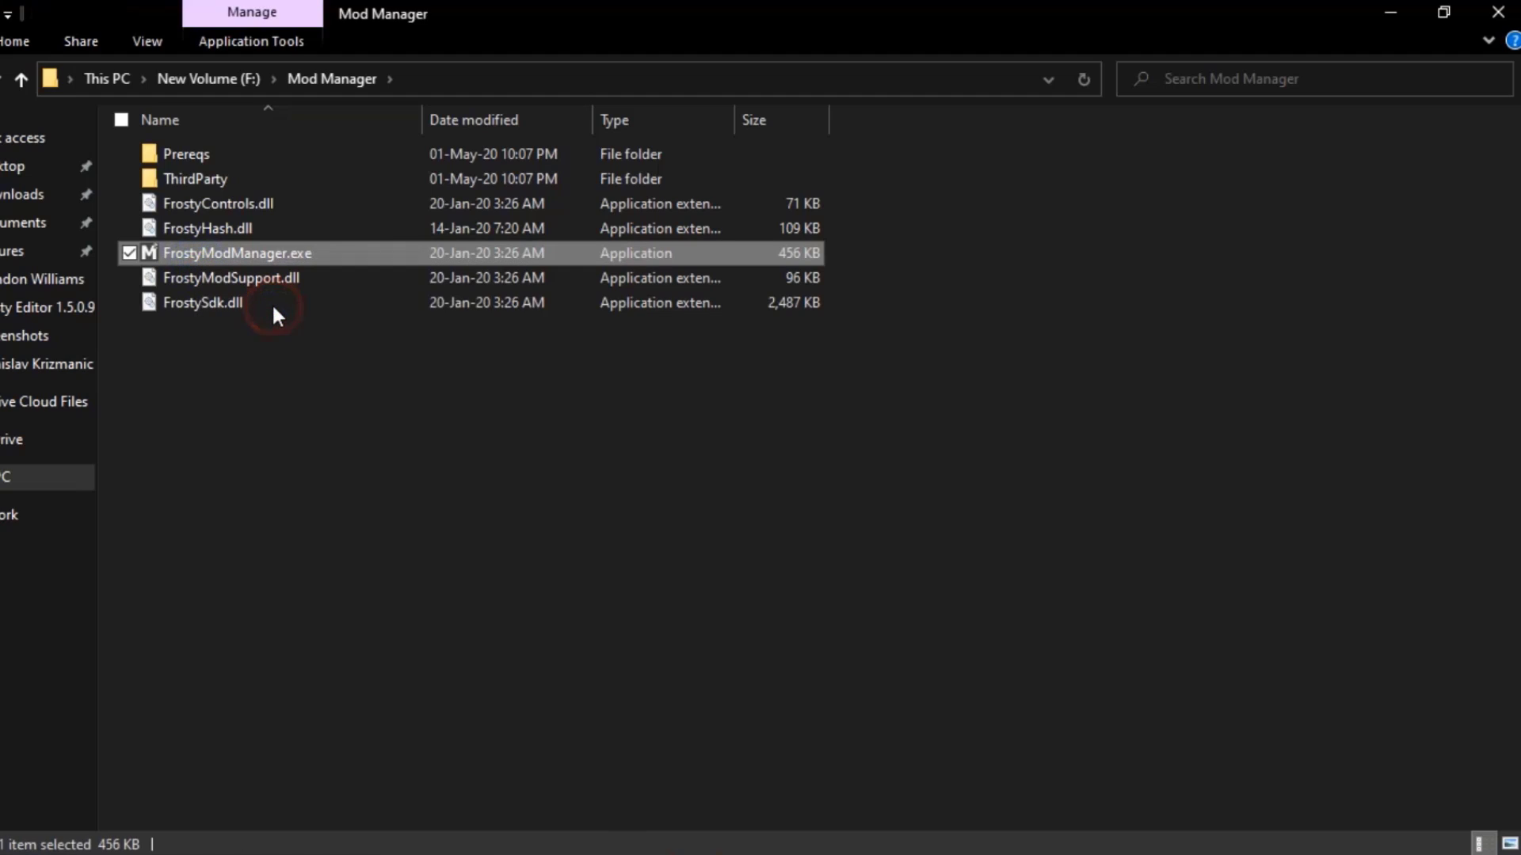
Add a new game configuration using FIFA20.exe from the Fifa 20\FIFA 20 folder on New Volume (F:).
left_click(971, 640)
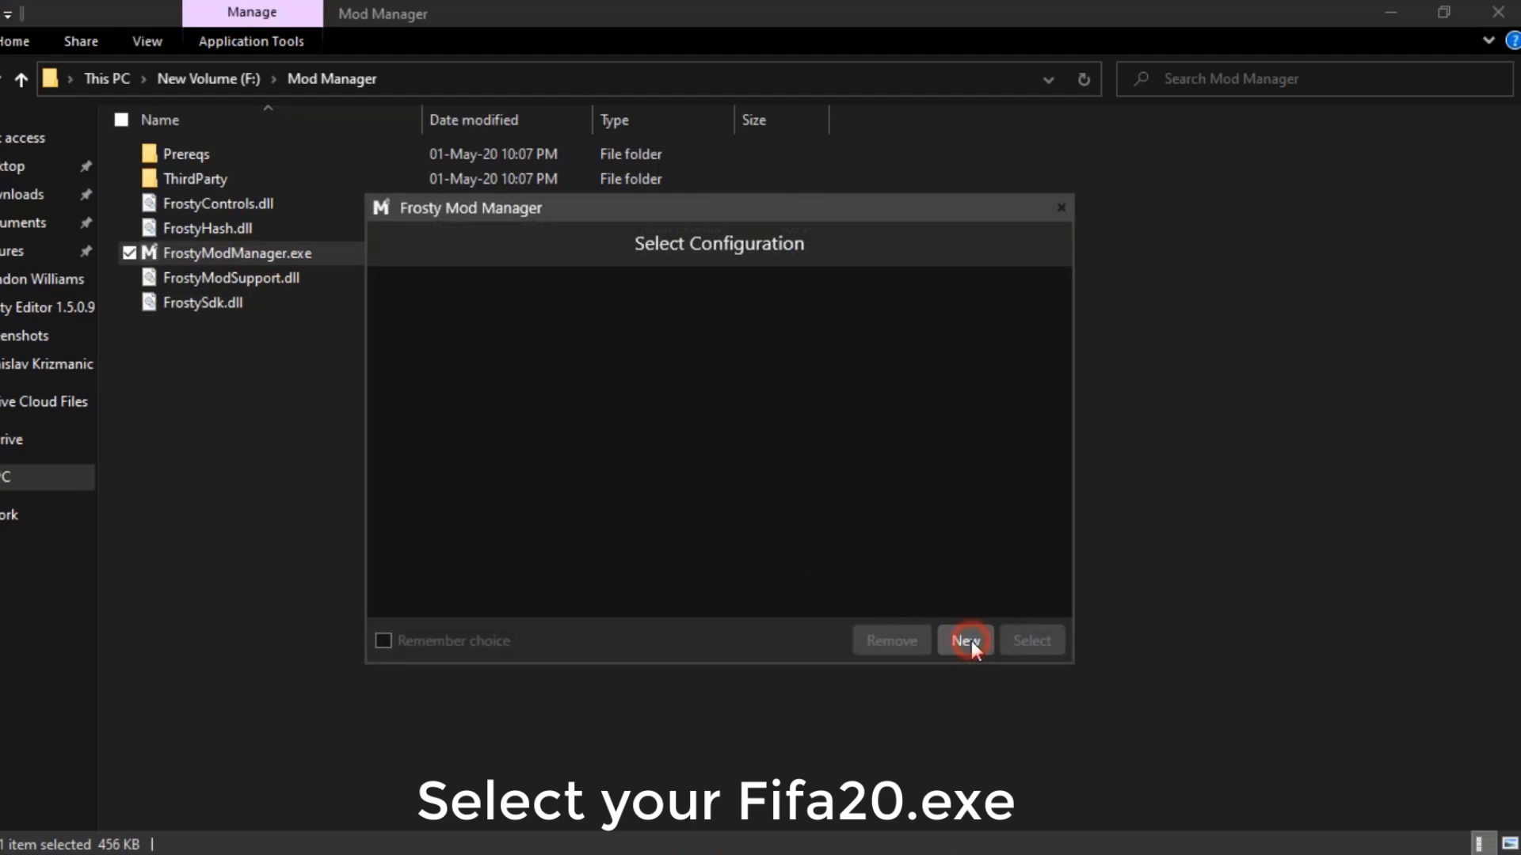
left_click(661, 165)
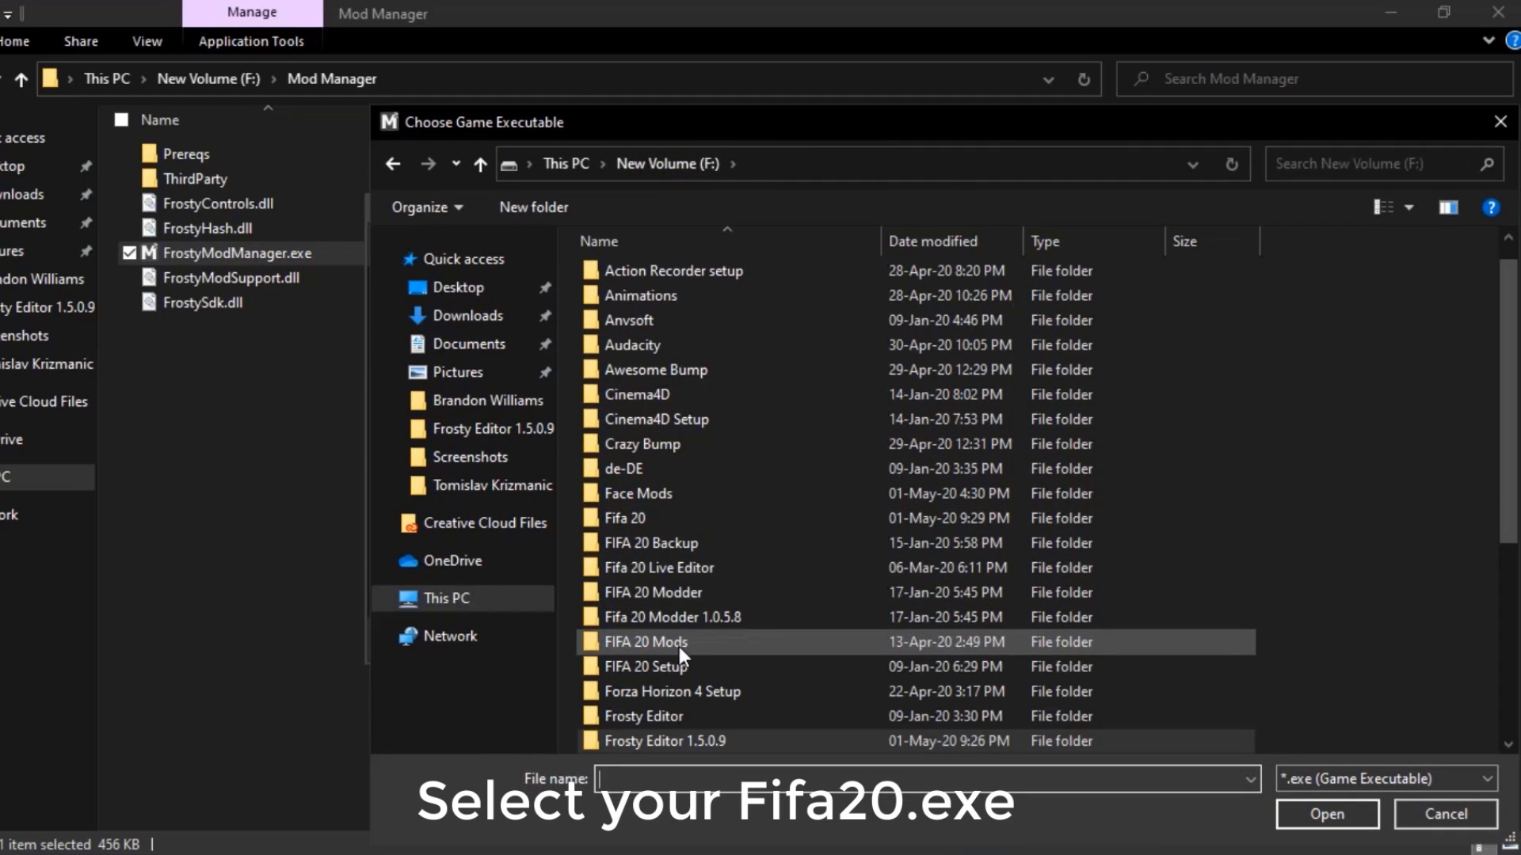
double_click(648, 514)
left_click(632, 278)
double_click(631, 277)
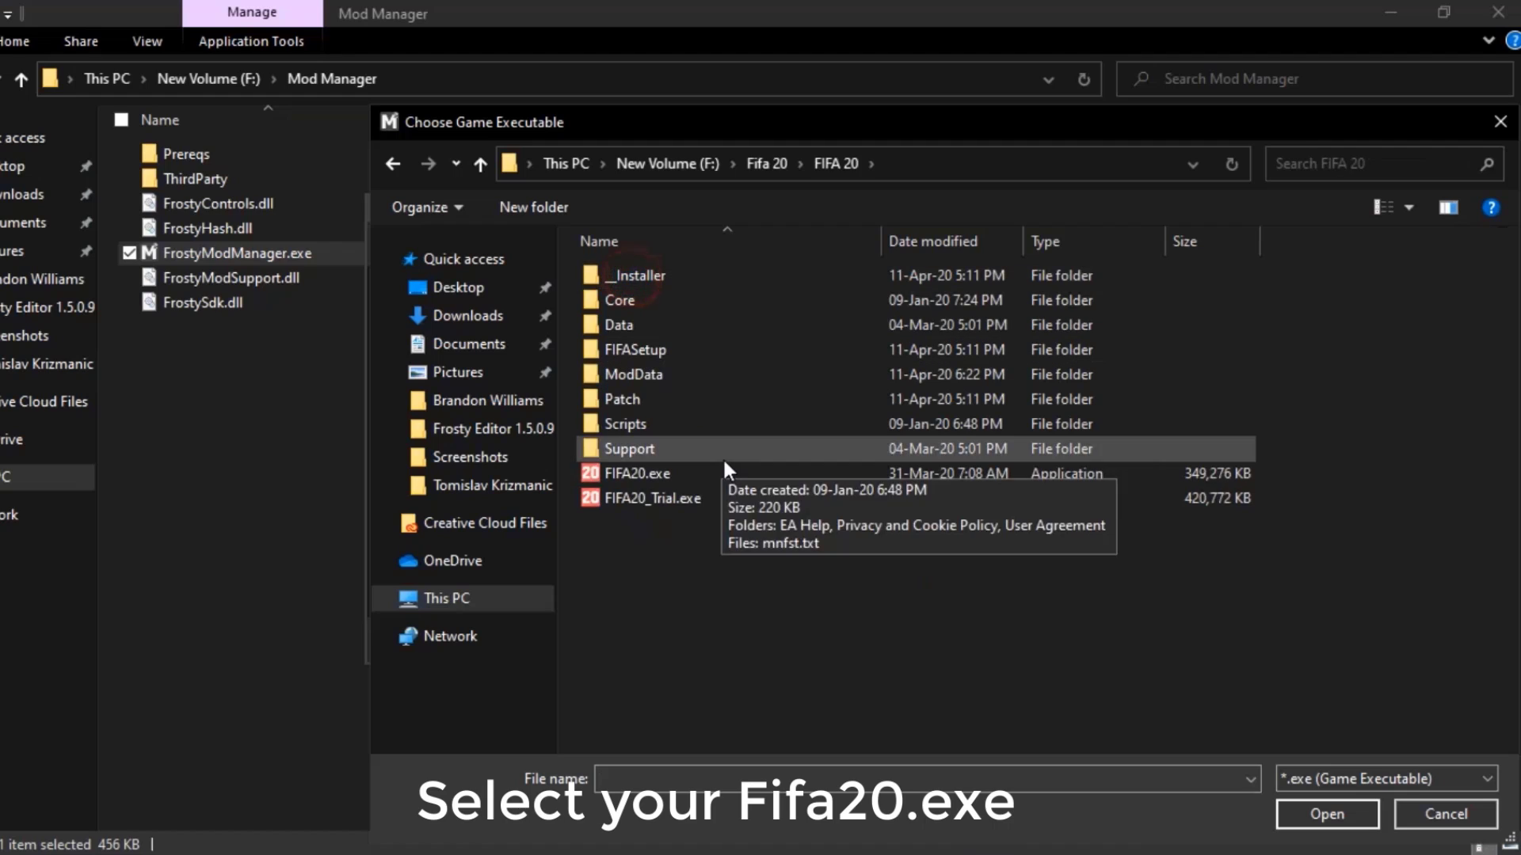
left_click(638, 476)
left_click(1325, 816)
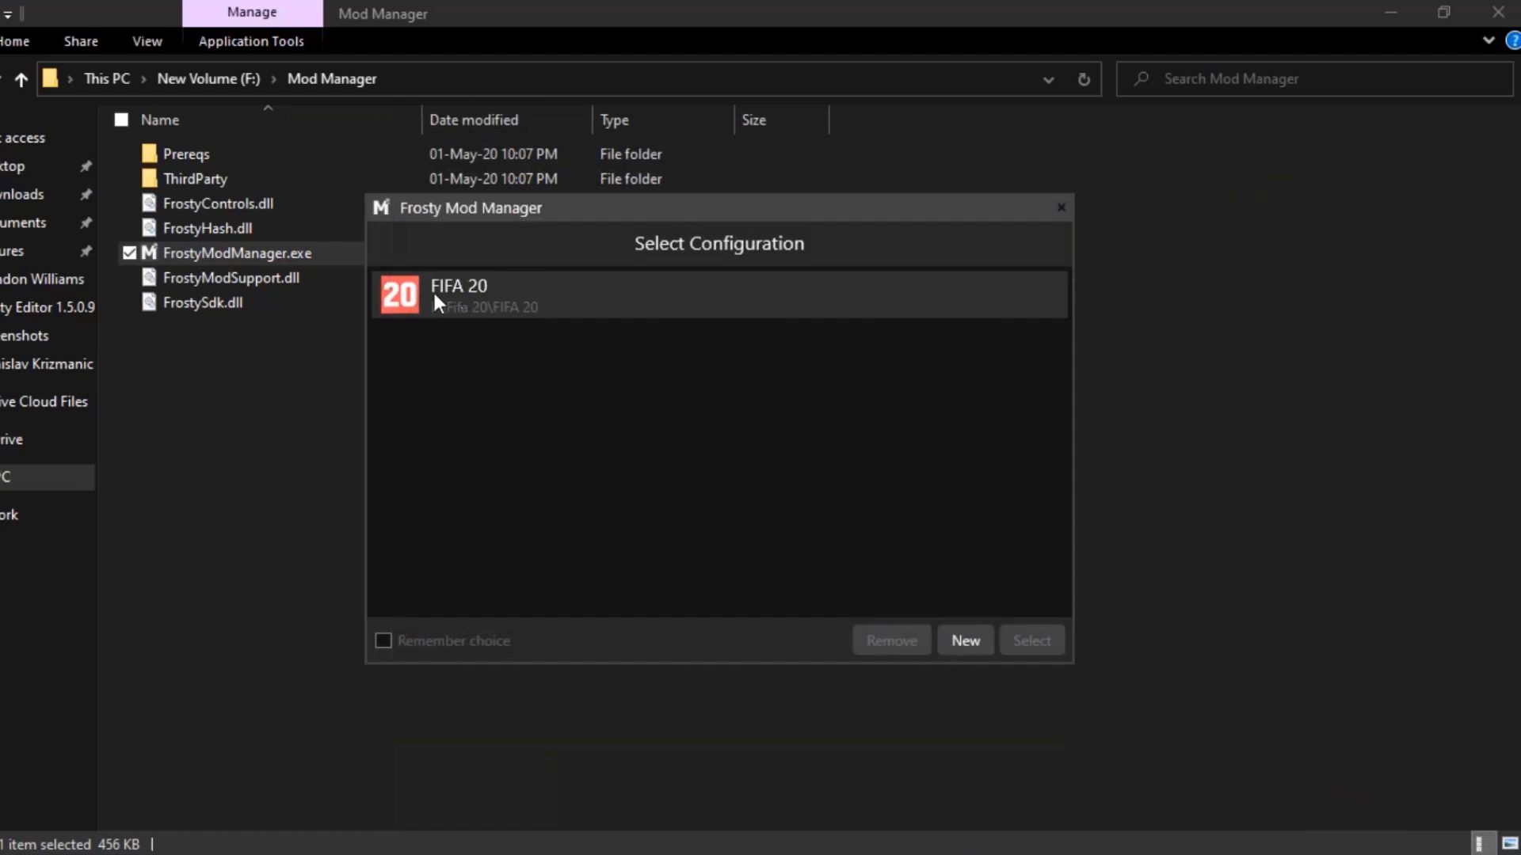
Load the FIFA 20 configuration and move the Frosty Mod Manager window fully into view.
left_click(458, 287)
double_click(457, 290)
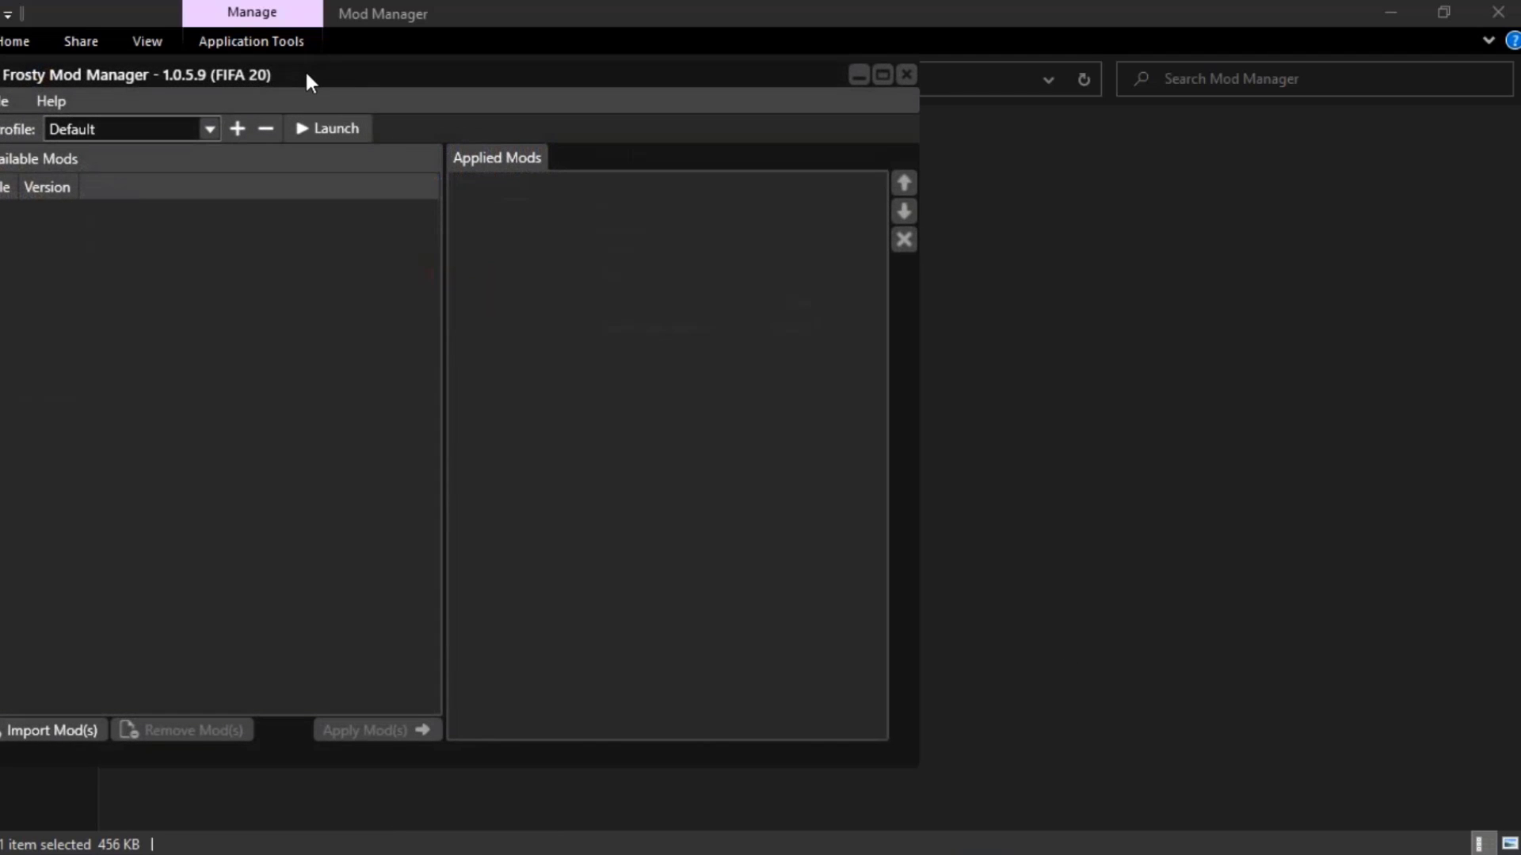
left_click_drag(307, 79, 511, 134)
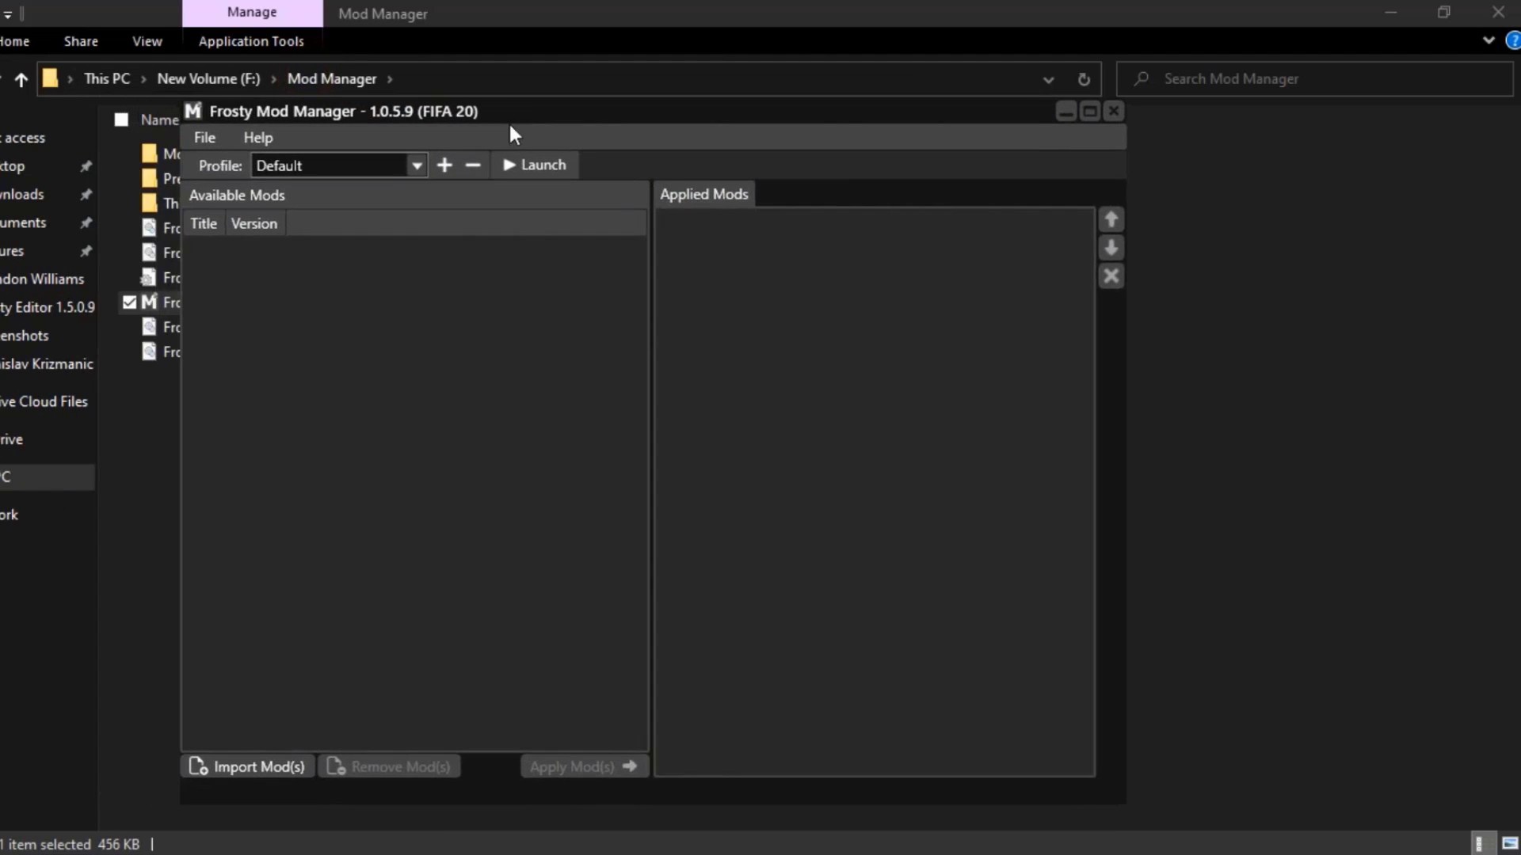
Import the mod file Tomislav Krizmanic.fbmod from the Frosty Editor 1.5.0.9 folder.
left_click(244, 767)
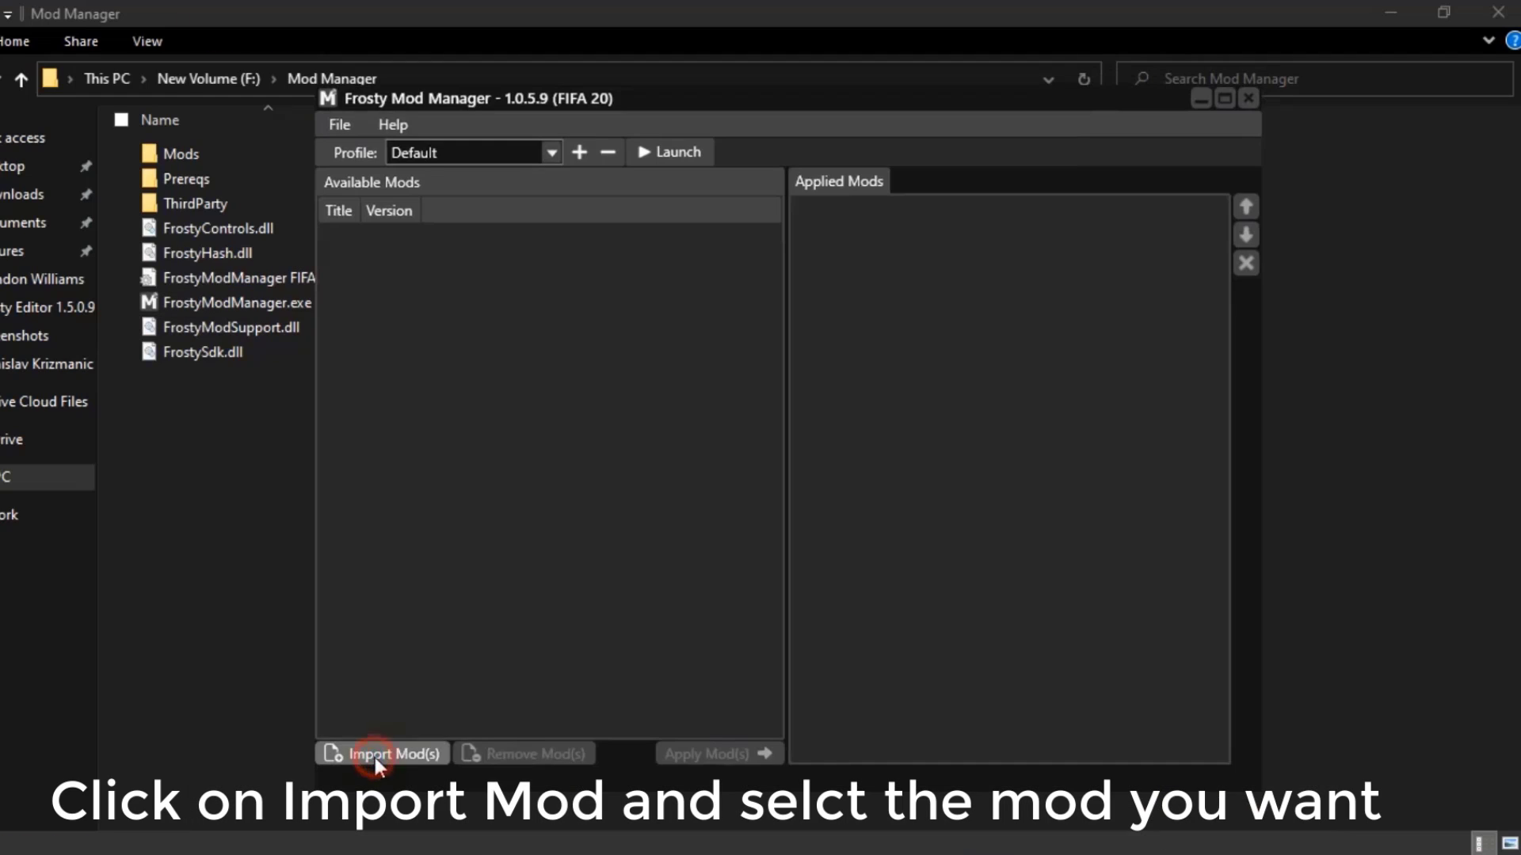
left_click(374, 757)
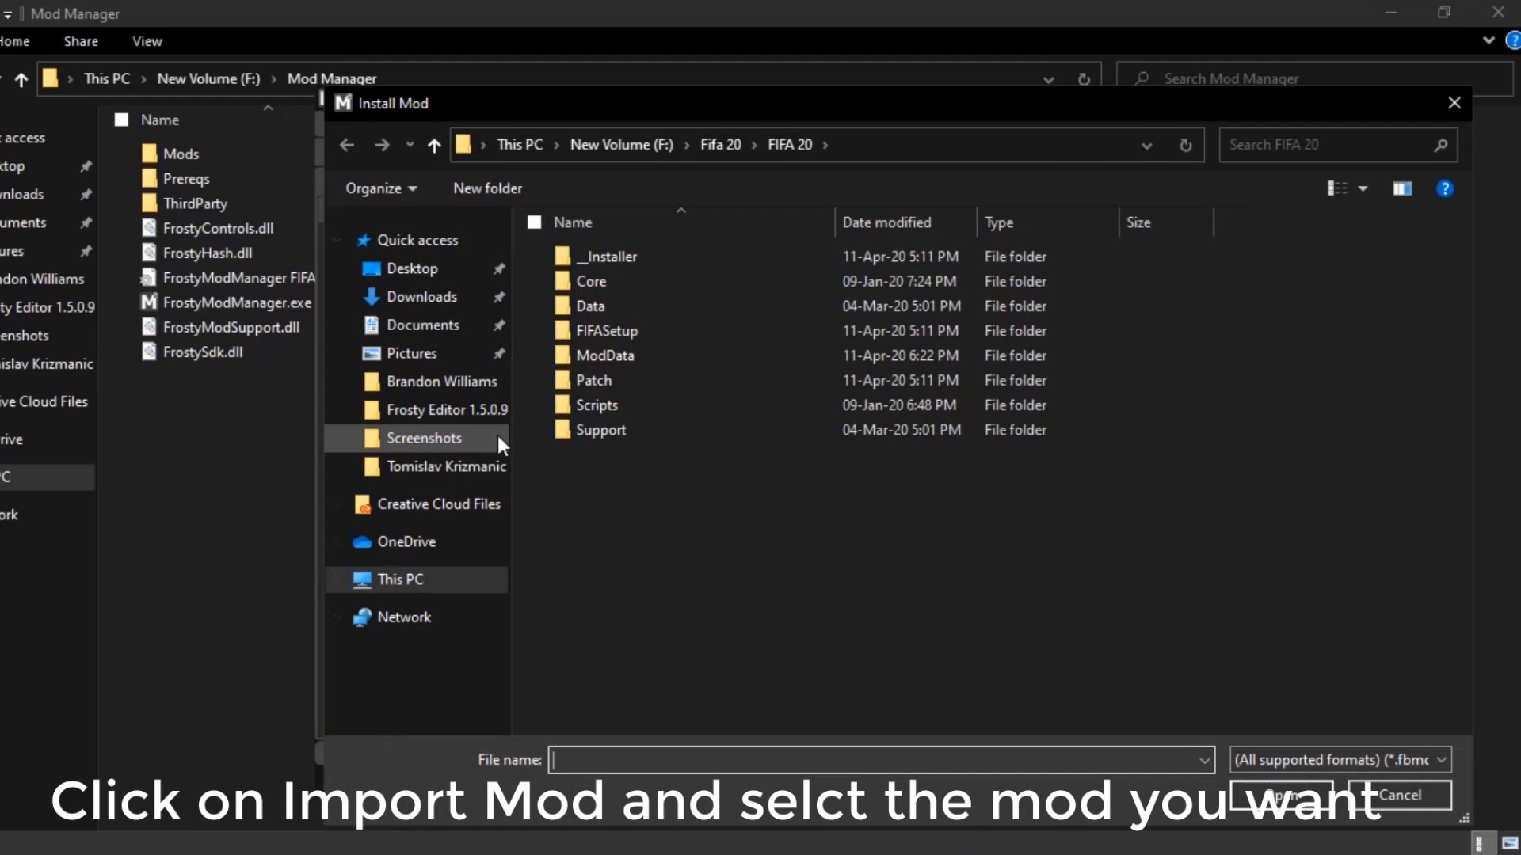
left_click(428, 410)
scroll(743, 453, "down", 20)
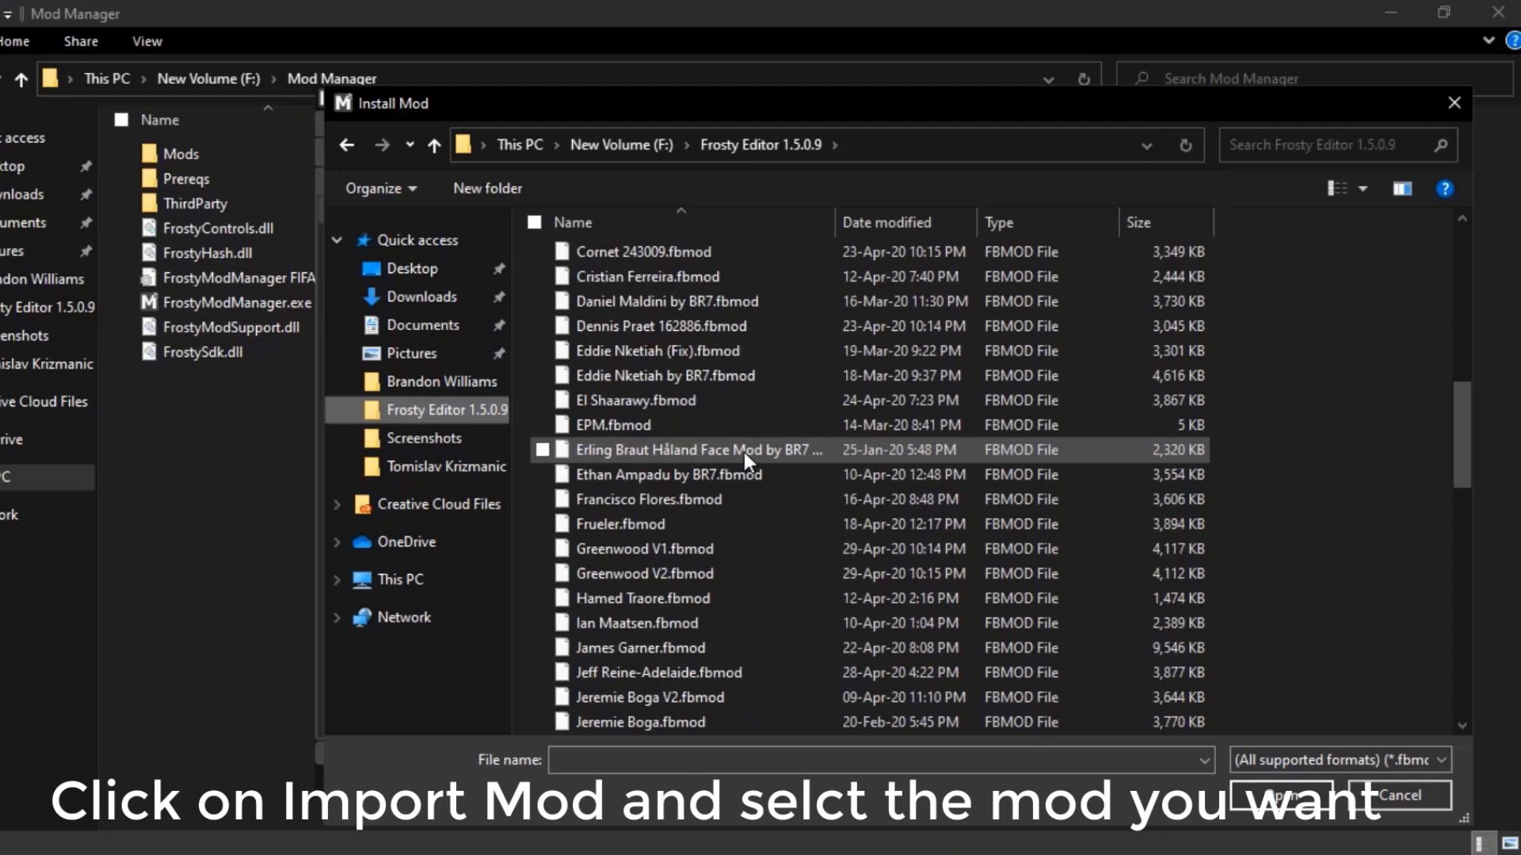
scroll(745, 453, "down", 7)
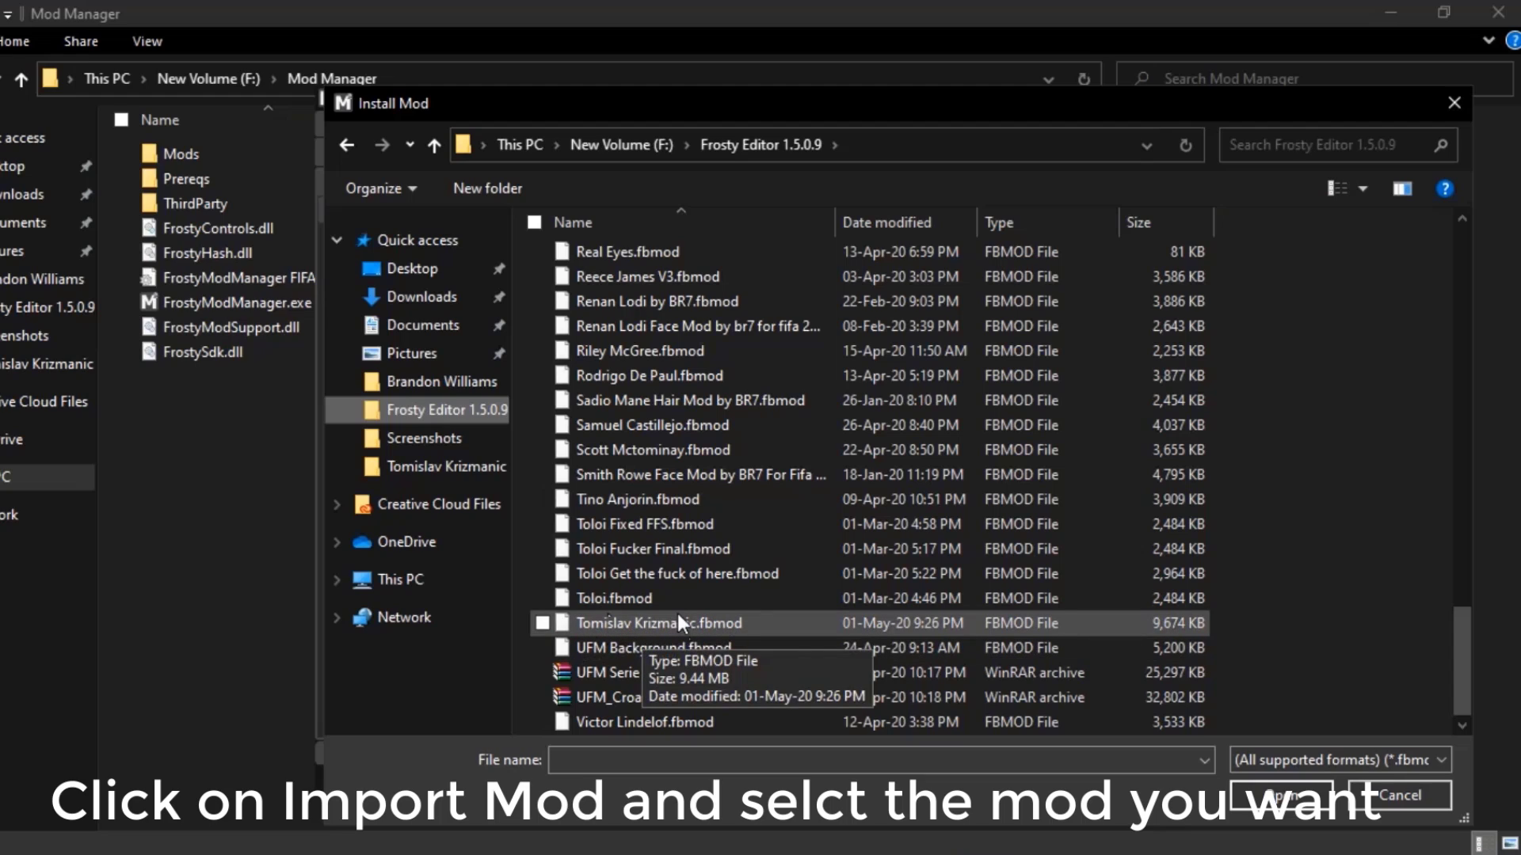
left_click(662, 624)
left_click(1270, 792)
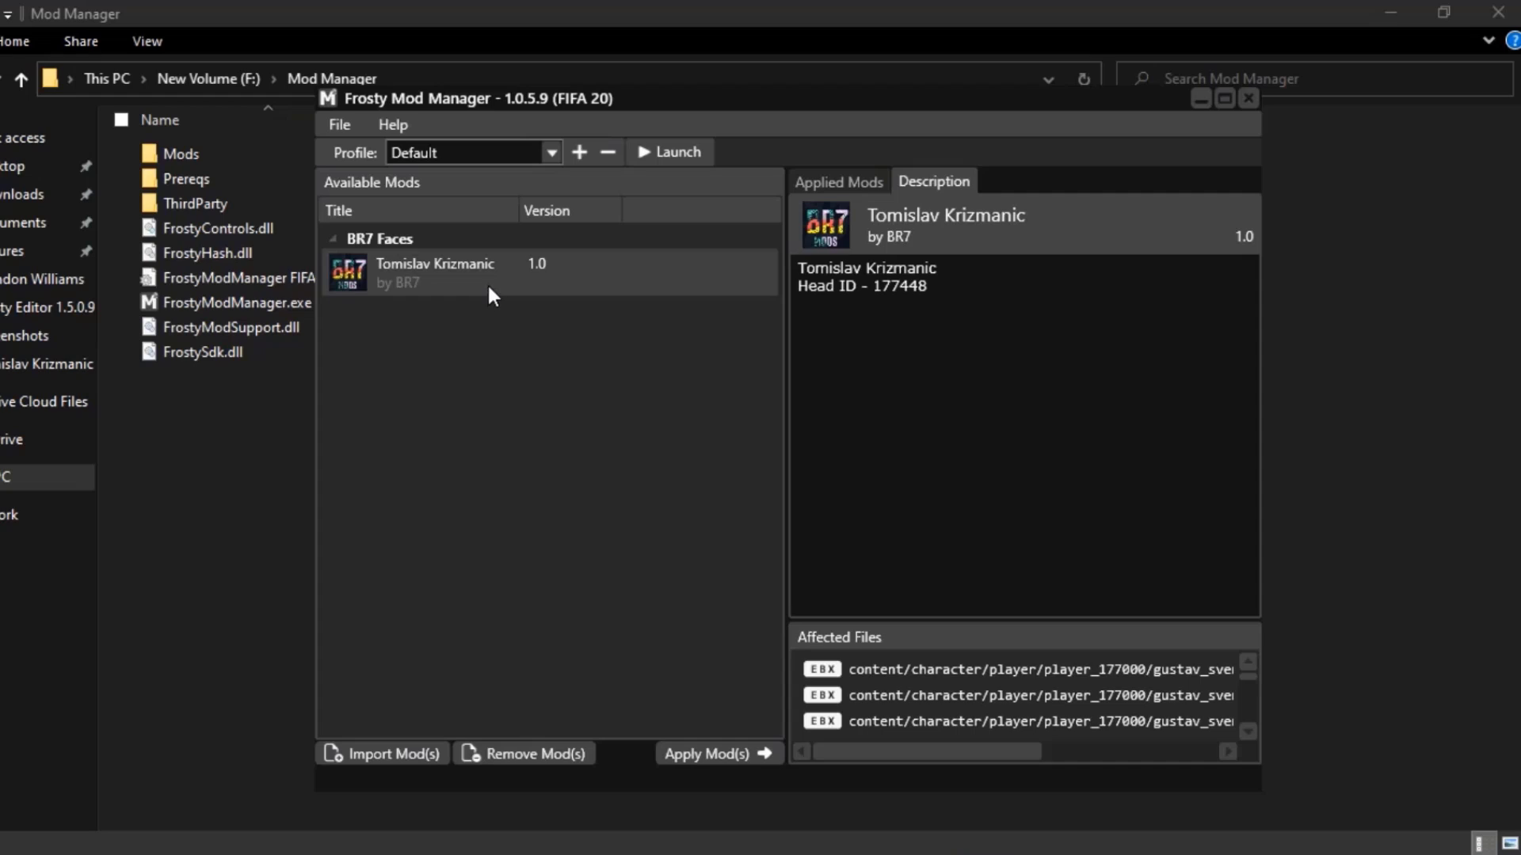
Apply the imported Tomislav Krizmanic mod to the Default profile and display its description.
double_click(501, 274)
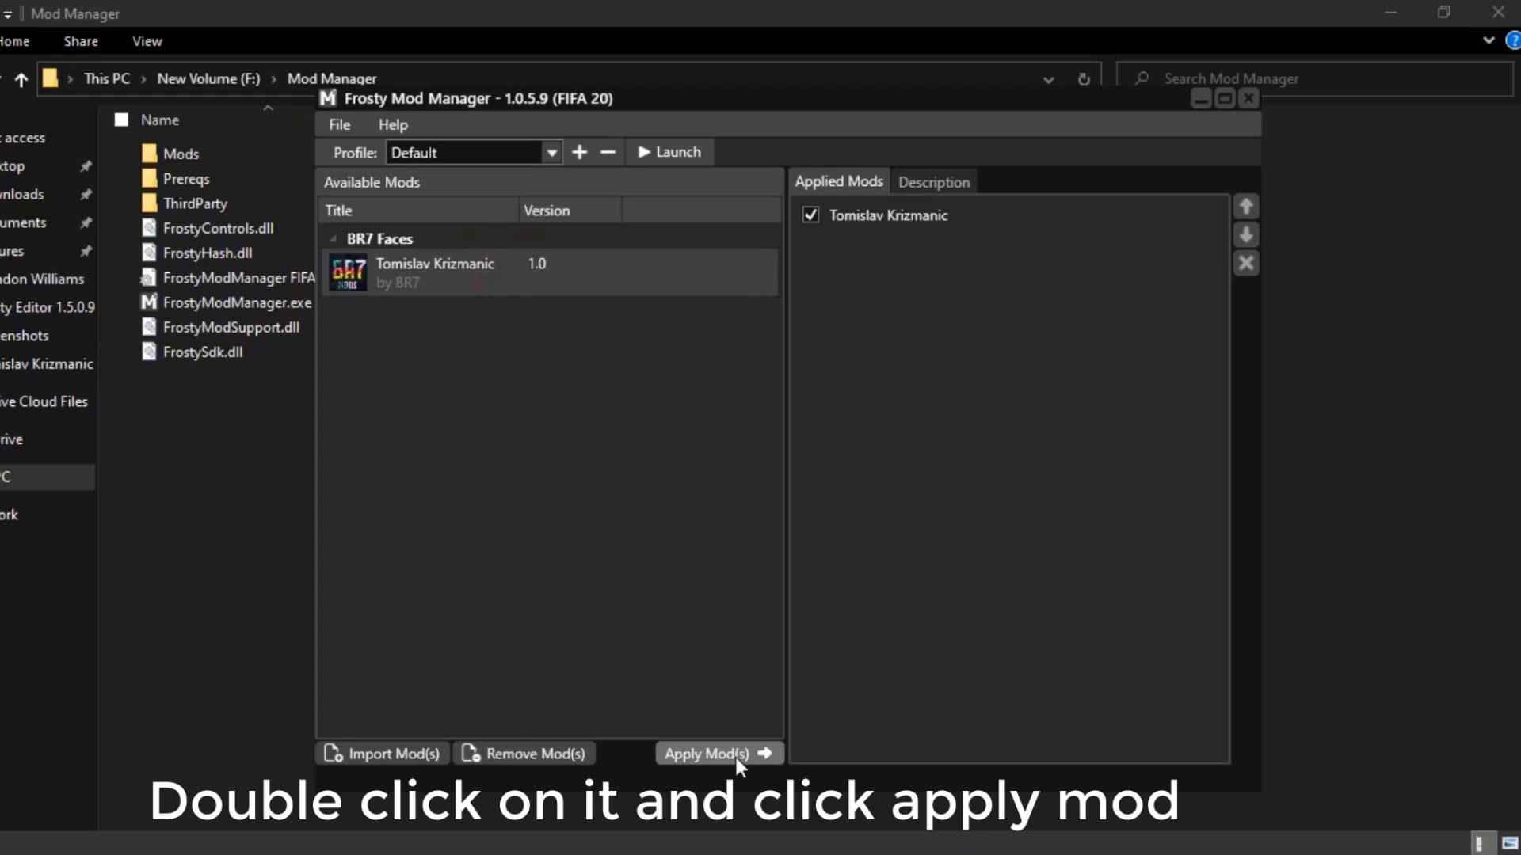
left_click(707, 755)
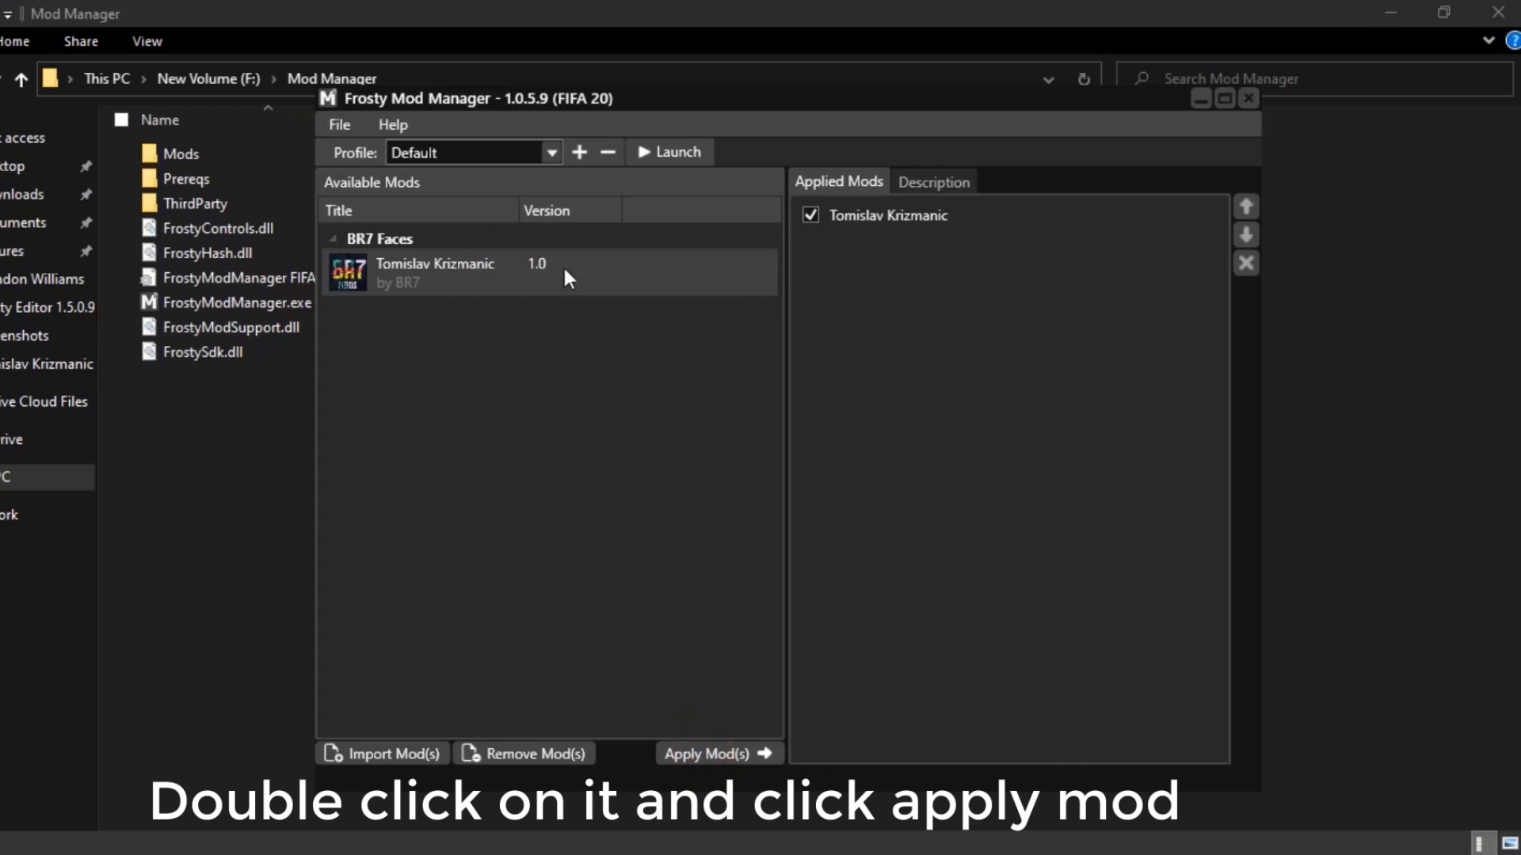
left_click(934, 182)
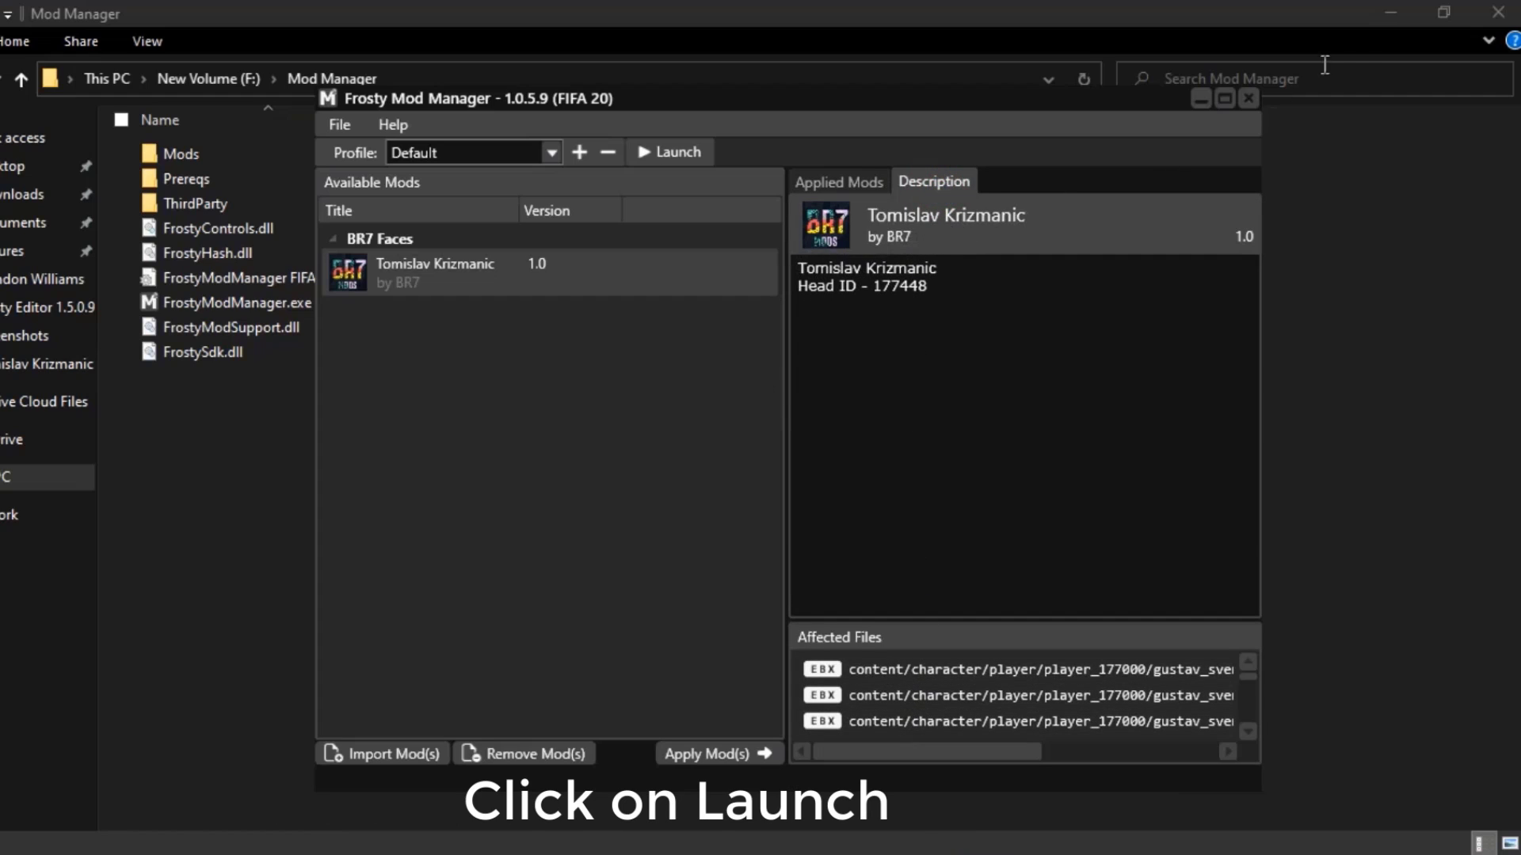
Launch FIFA 20 with the Default mod profile, maximize the game window and dismiss the in-game overlay notification.
key("alt+Up")
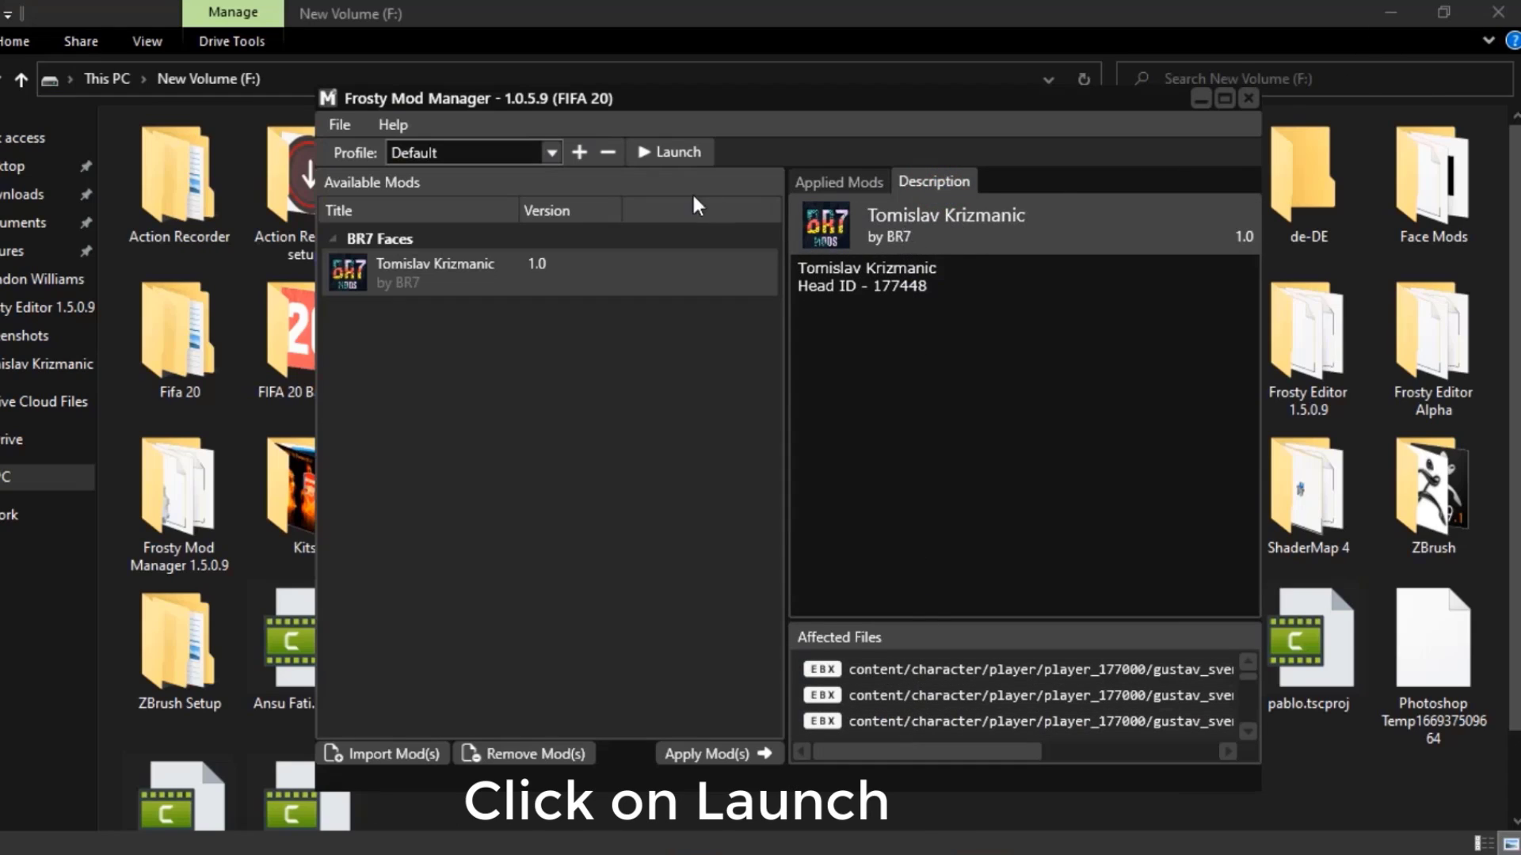
left_click(655, 150)
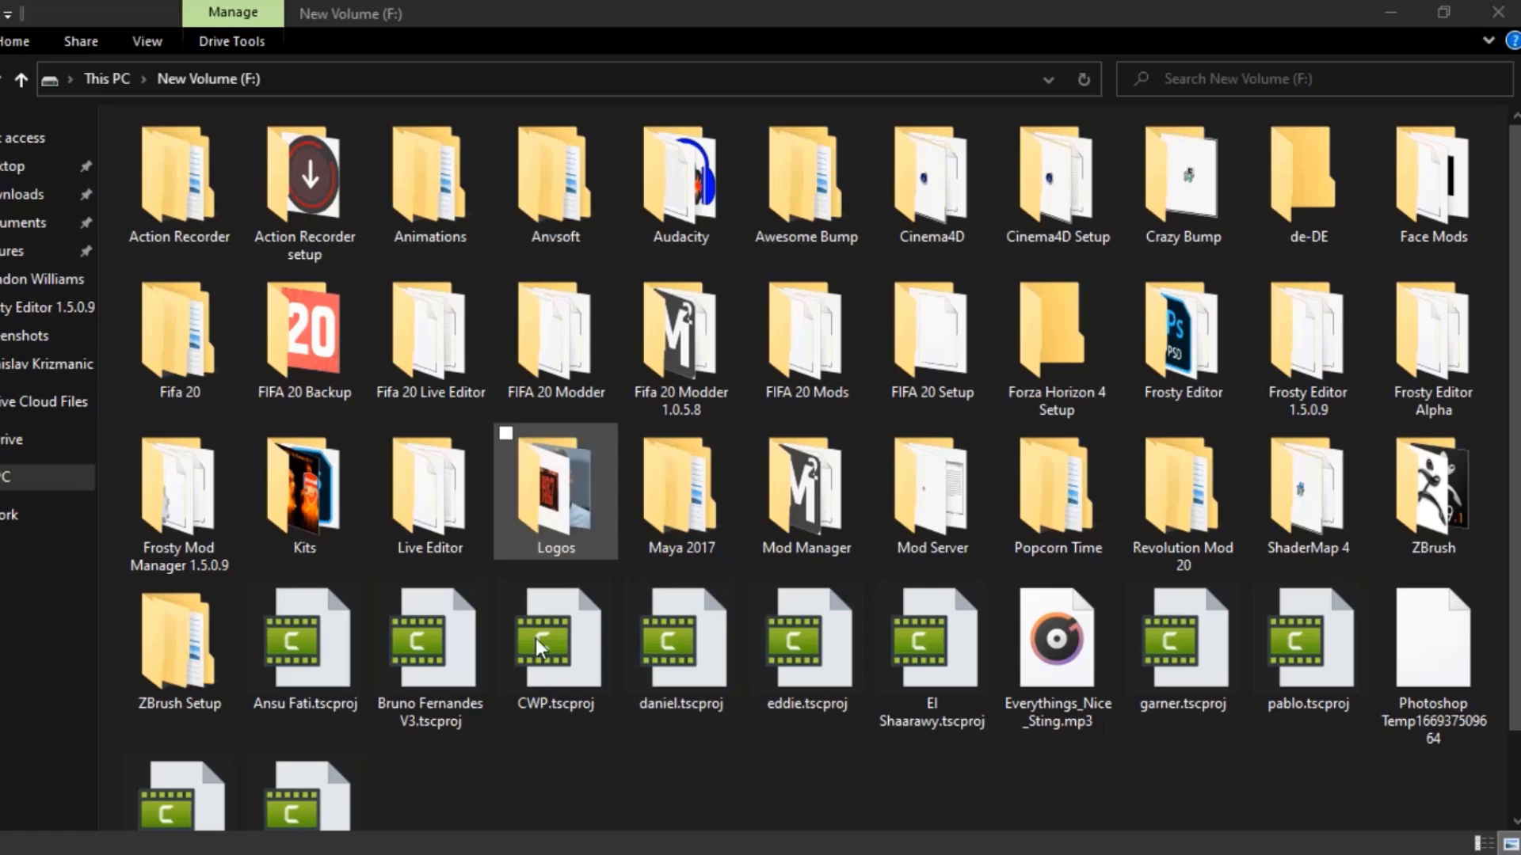
double_click(677, 404)
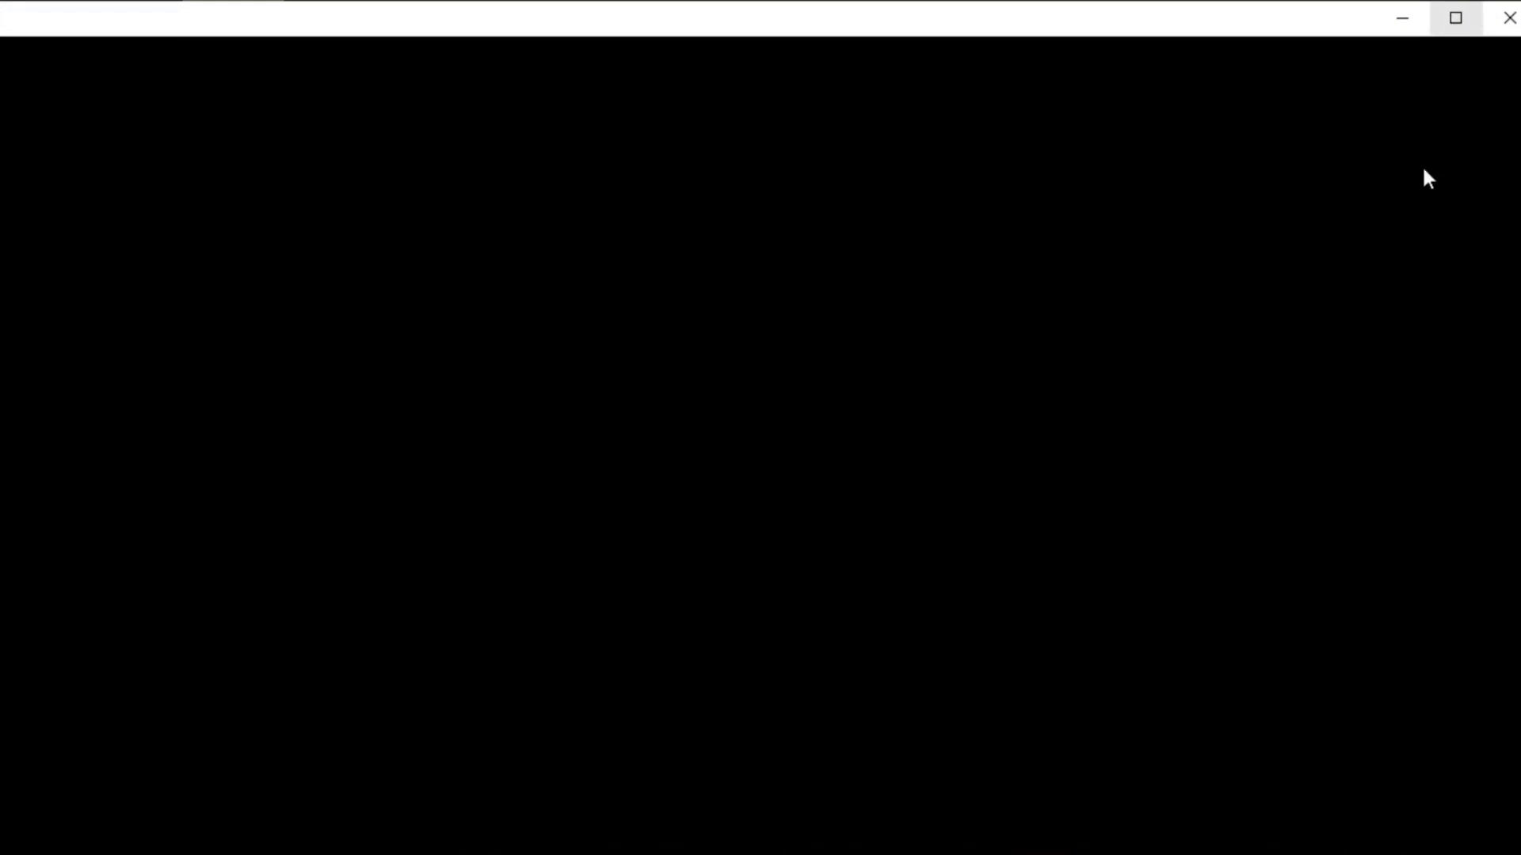
left_click(1462, 33)
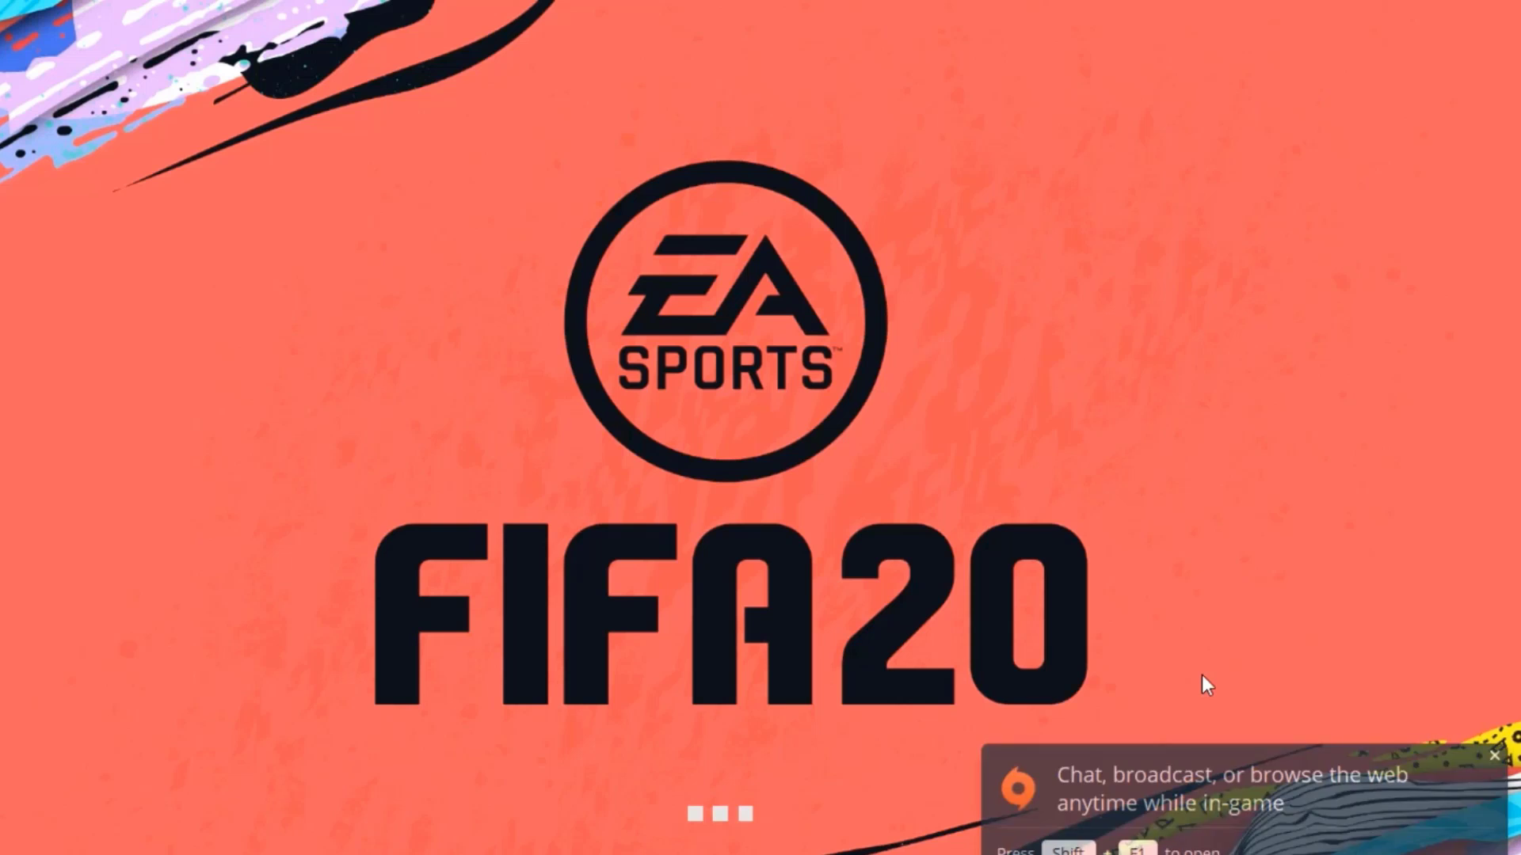
left_click(1494, 756)
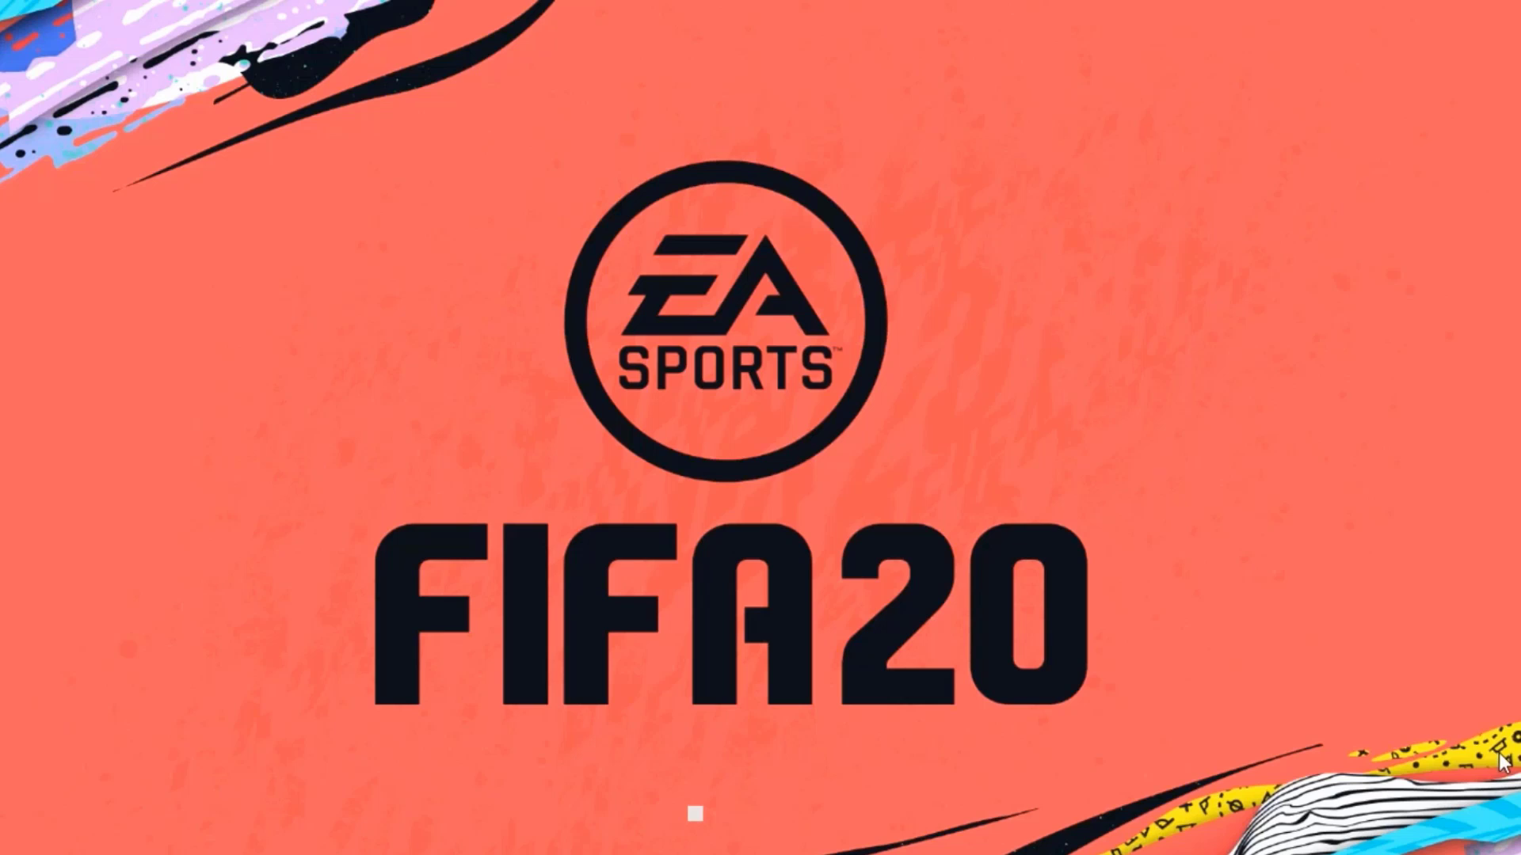
Skip the FIFA 20 intro and load the BR7 settings file.
key("Return")
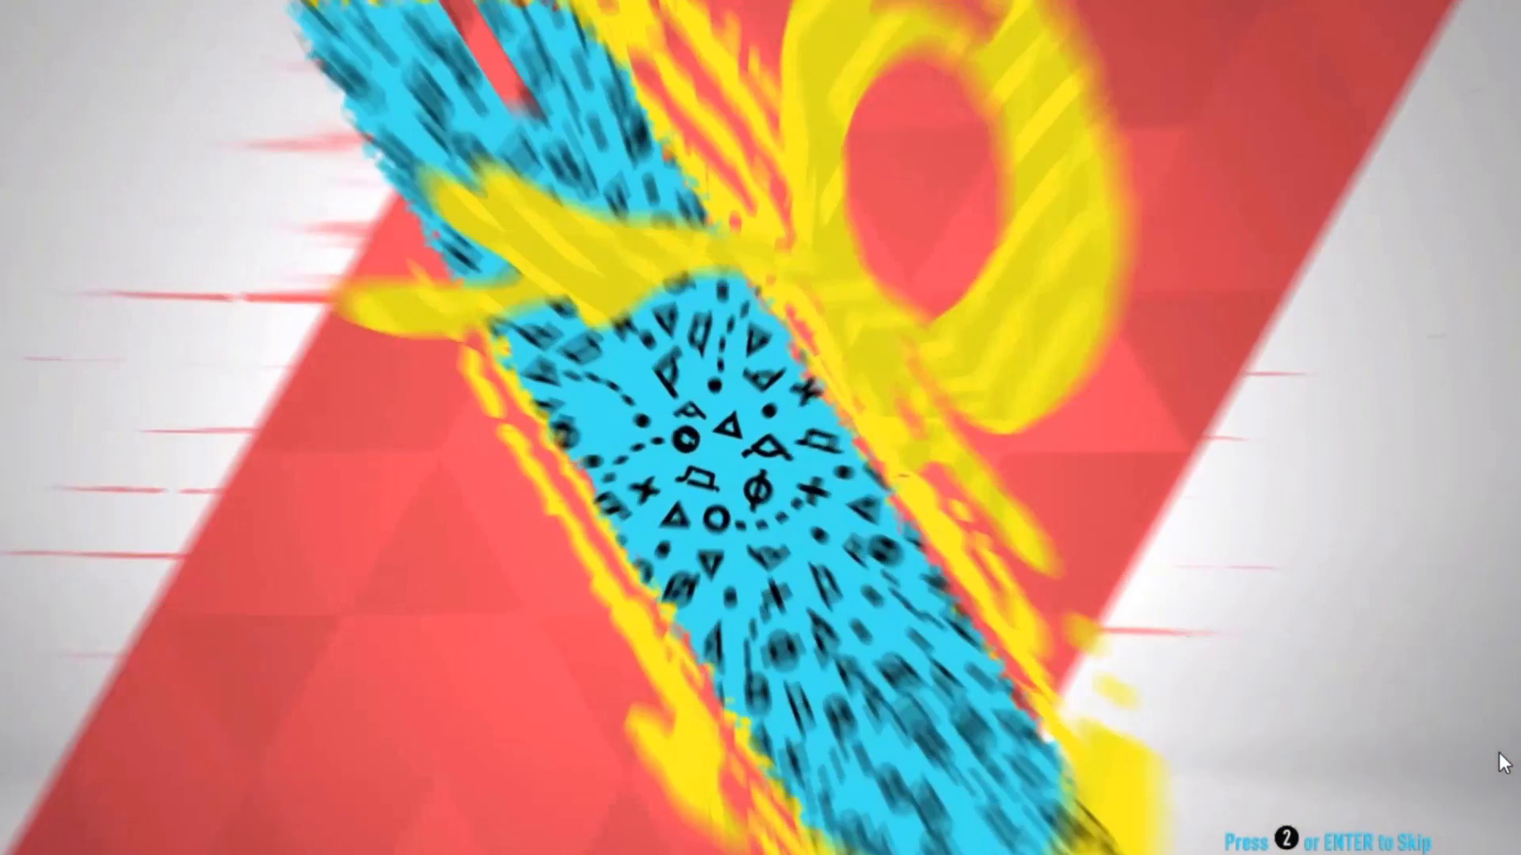
key("Return")
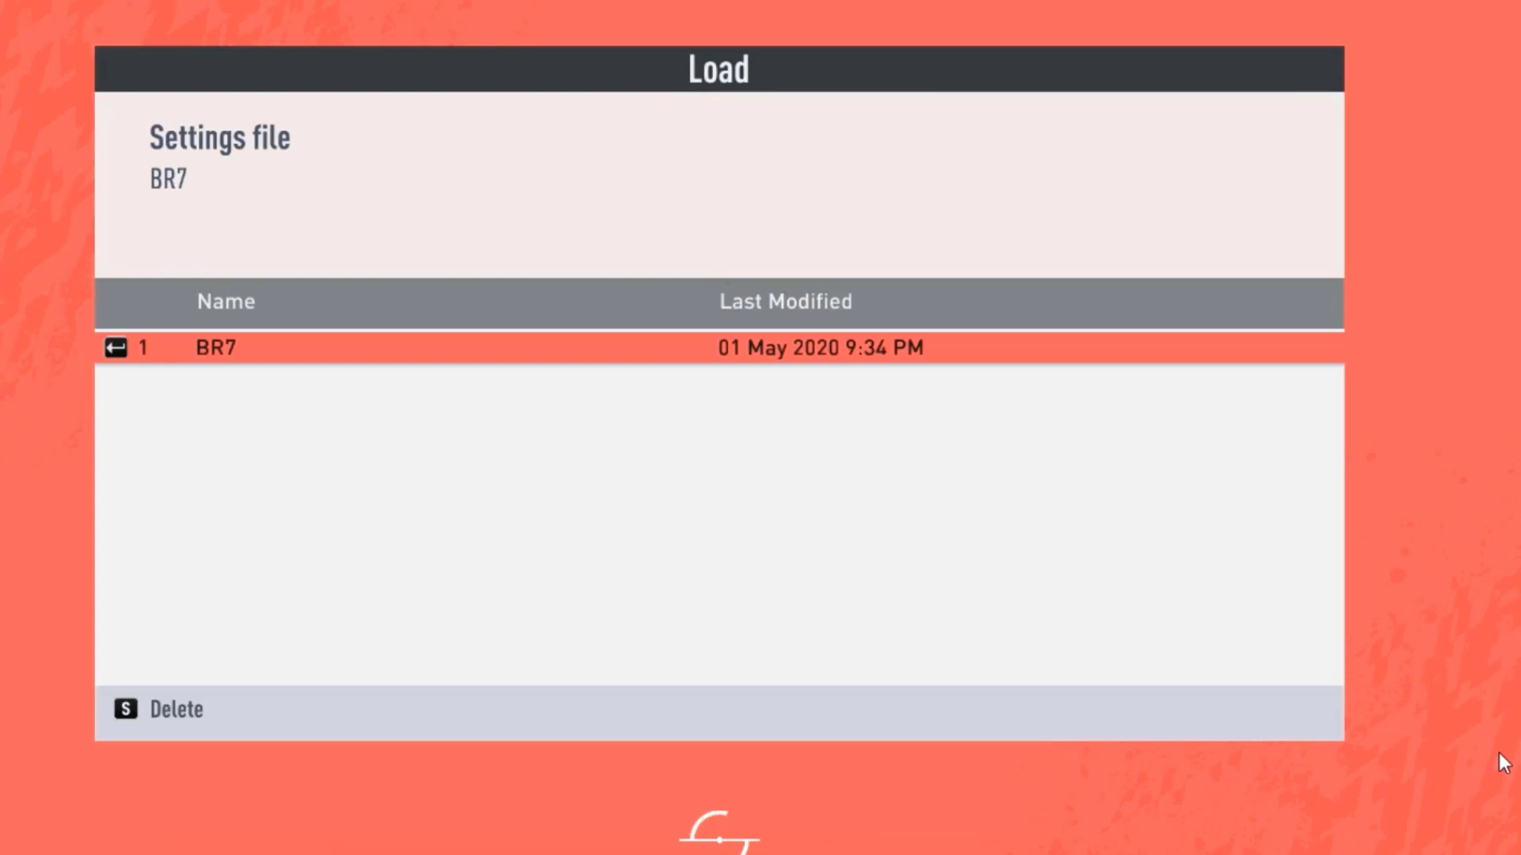
key("Return")
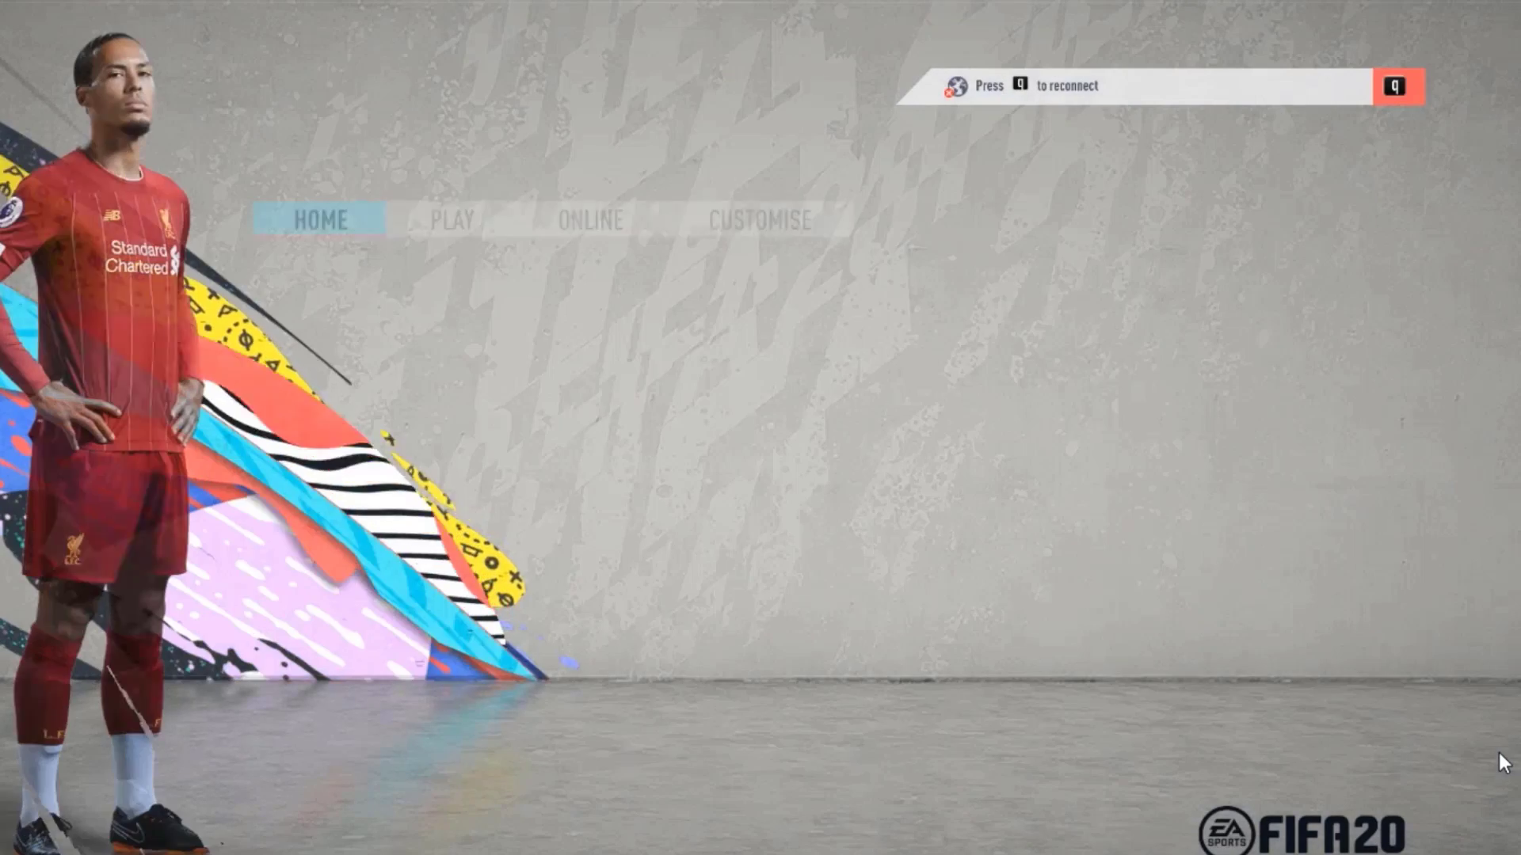
Go to the Customise section and open the Edit Player screen.
key("Left")
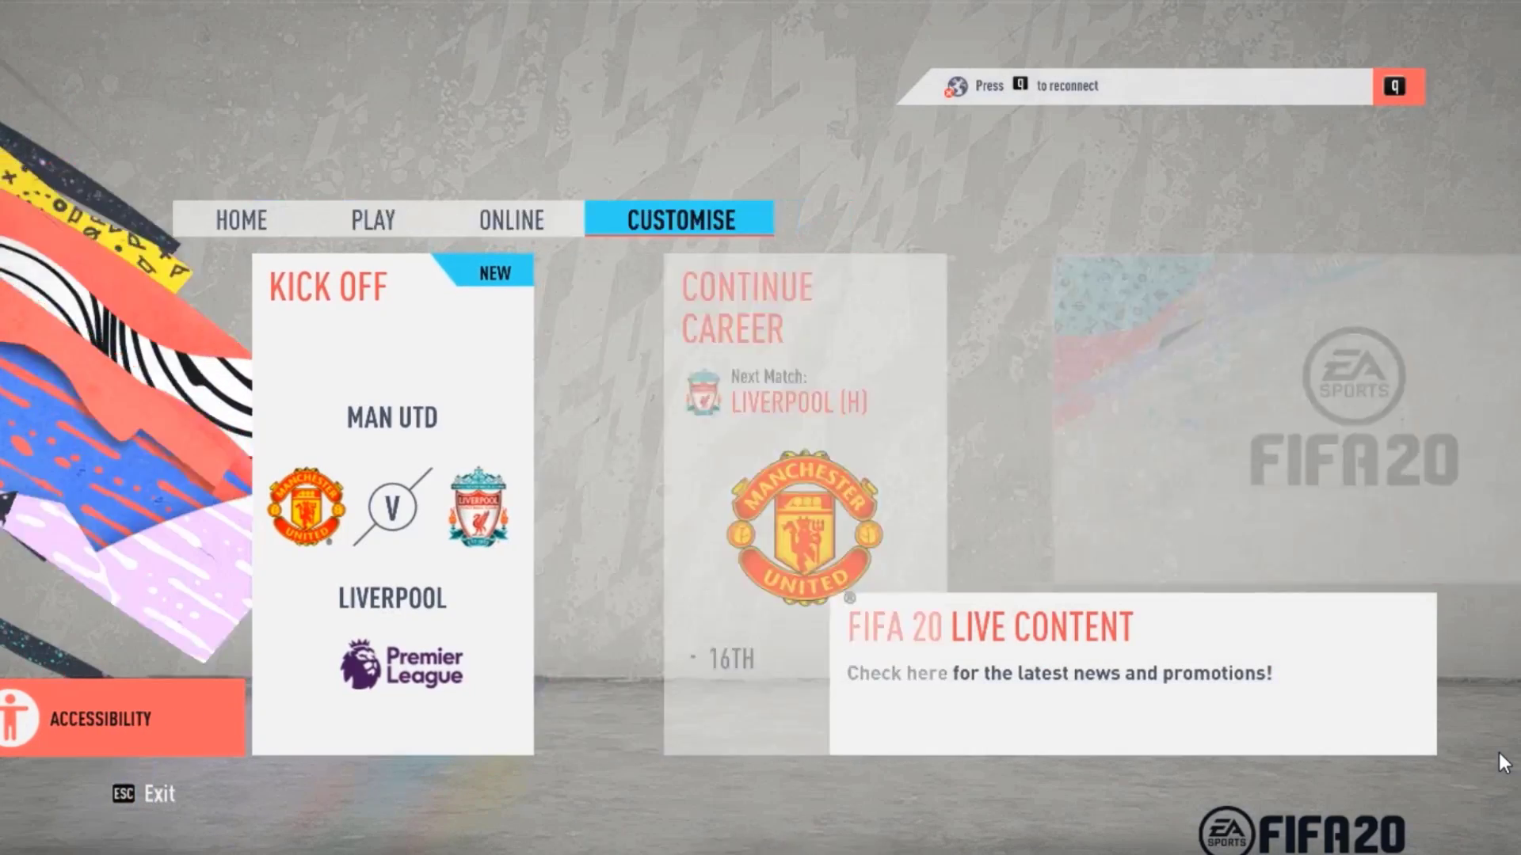
key("Left")
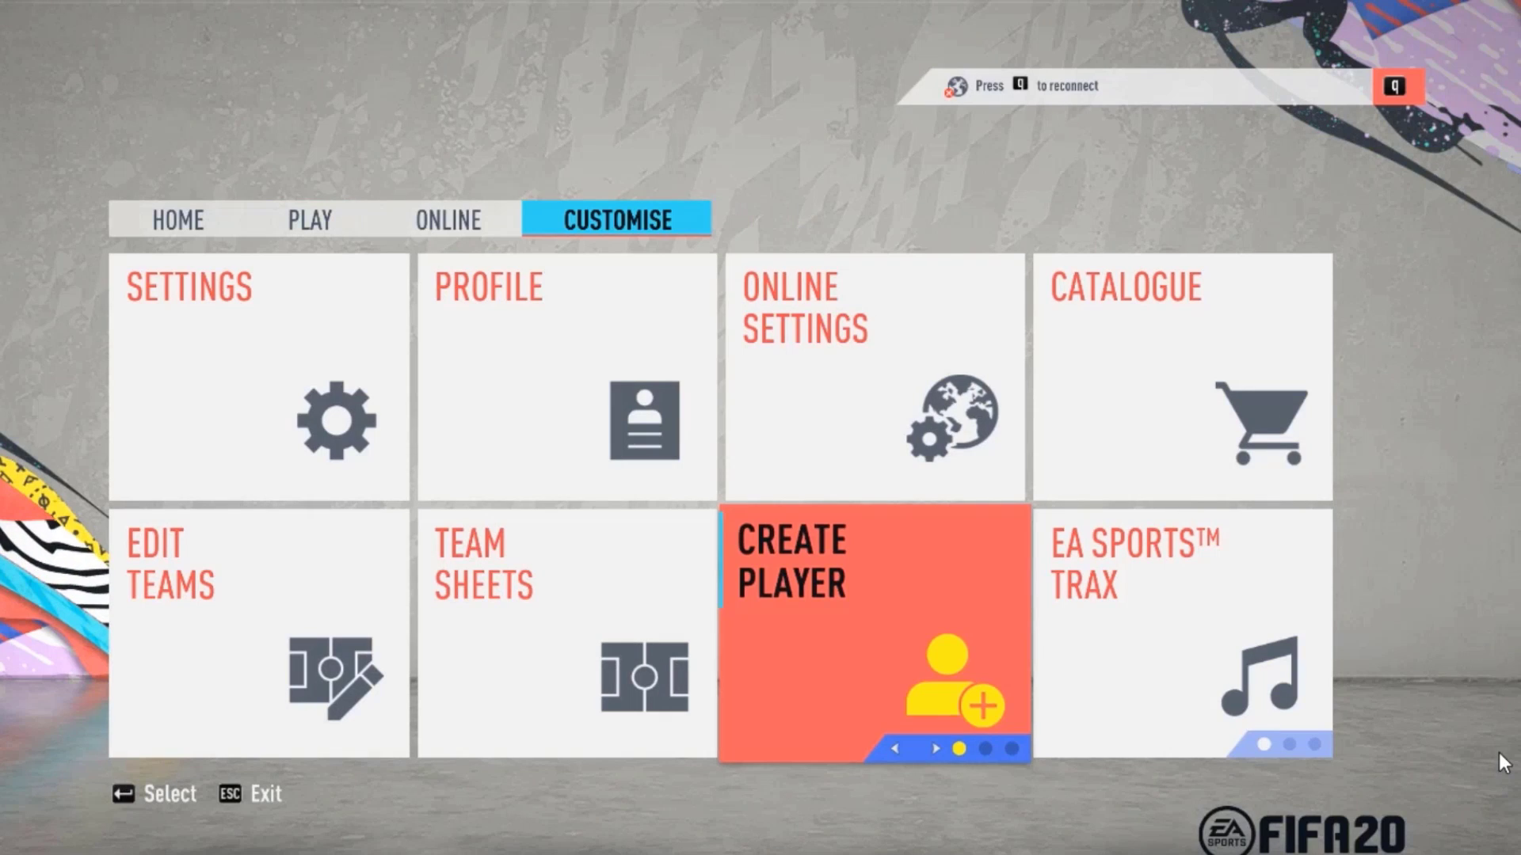
key("e")
key("Return")
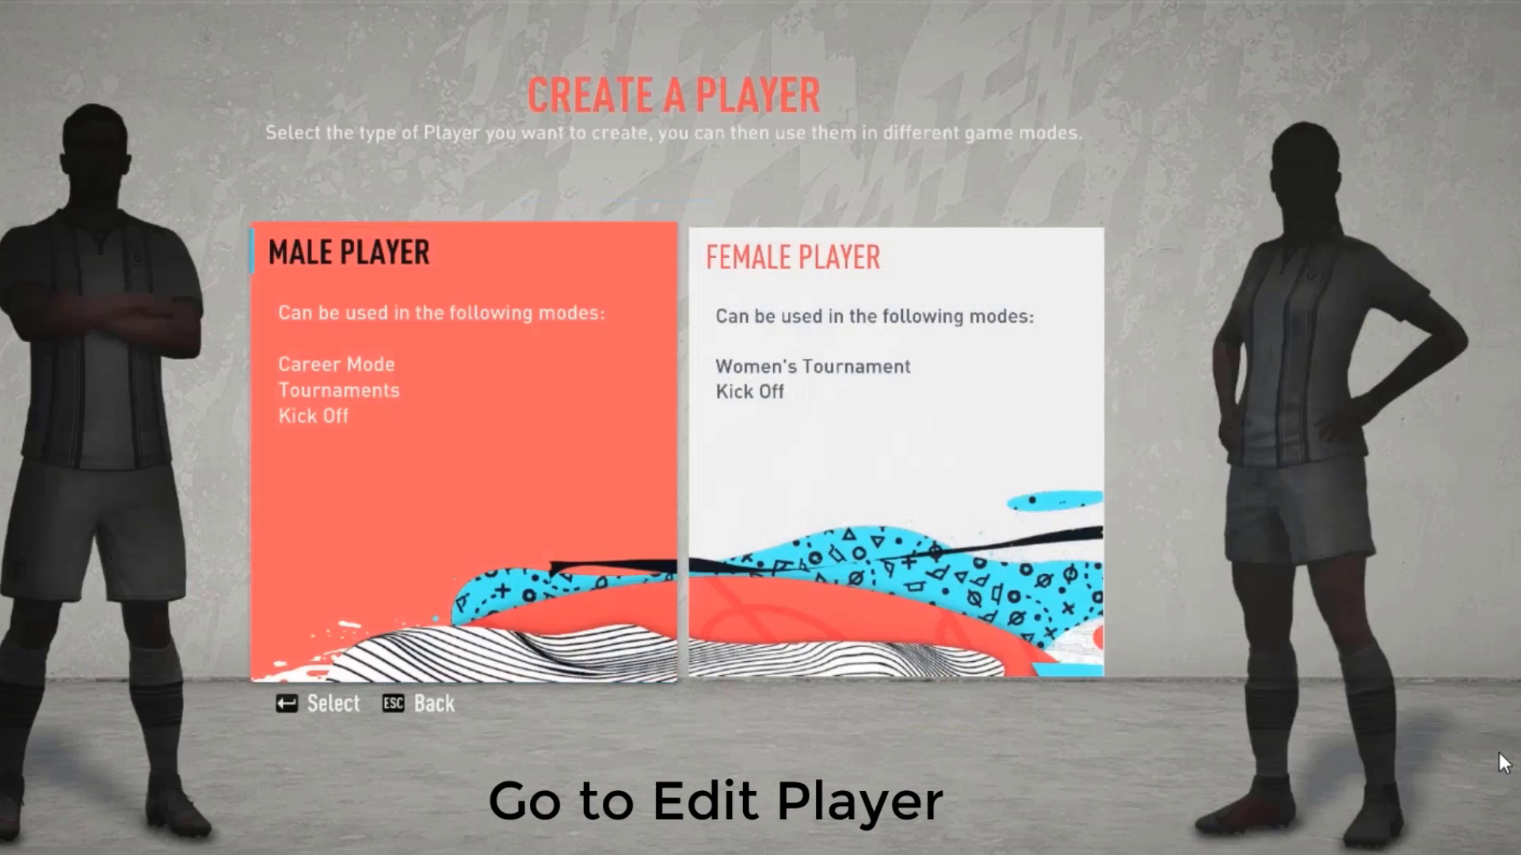
key("Return")
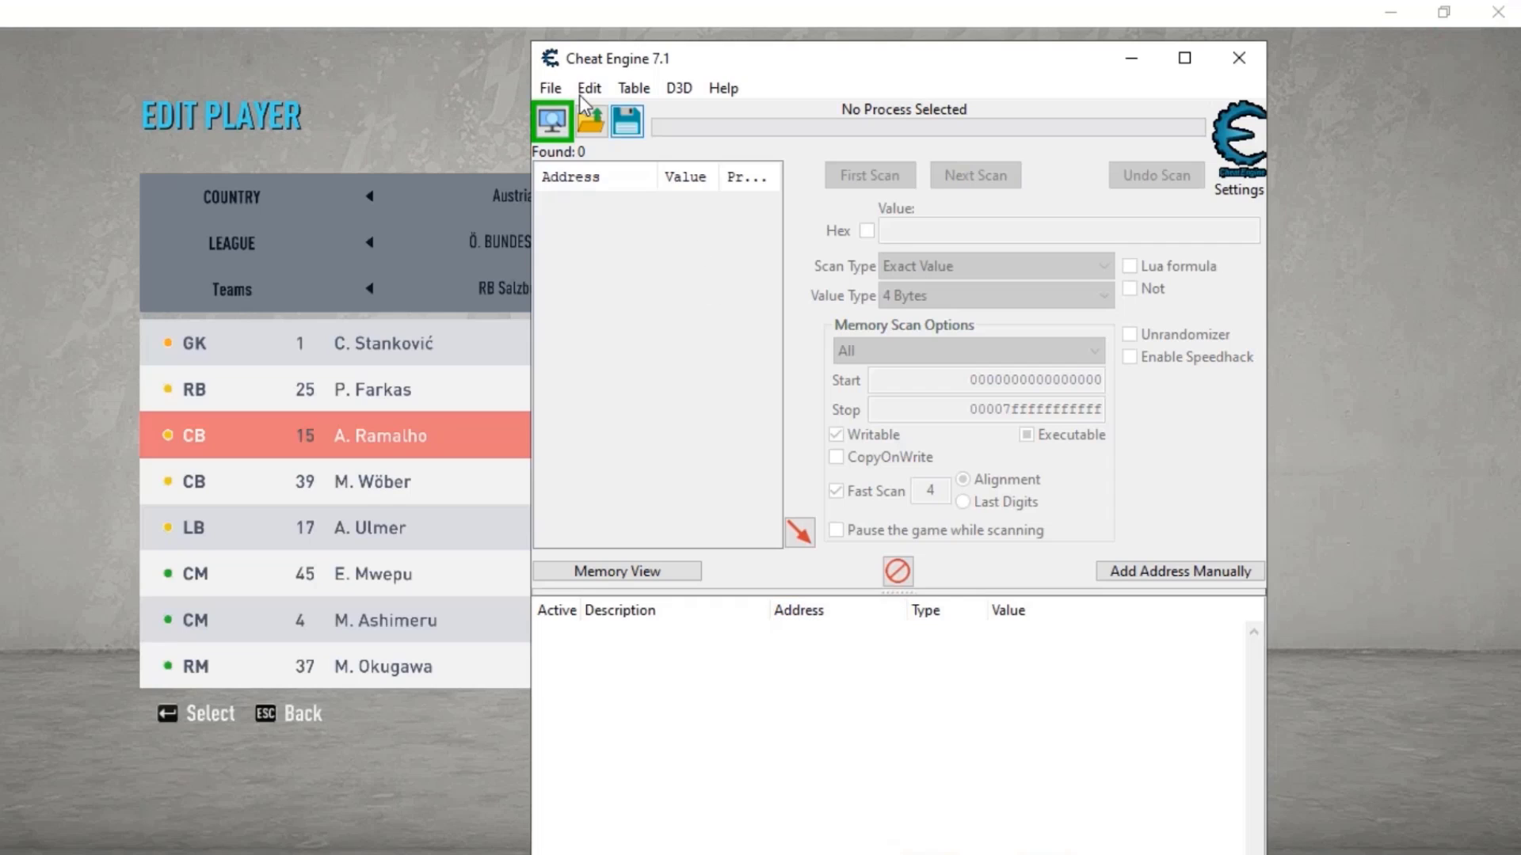
Switch to Cheat Engine 7.1, start loading a cheat table and browse to New Volume (F:).
left_click(552, 88)
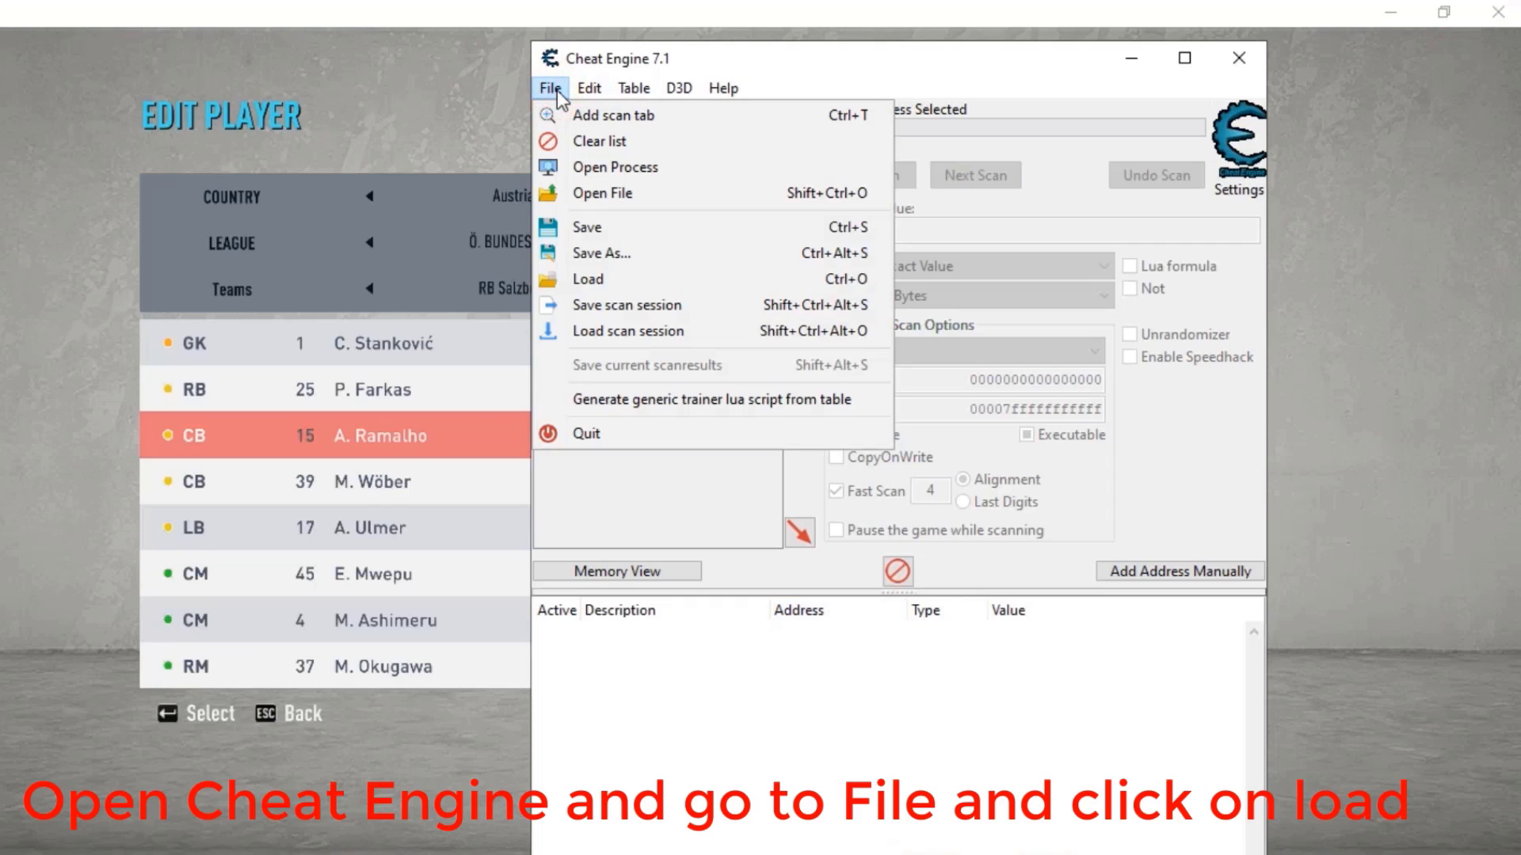
left_click(558, 285)
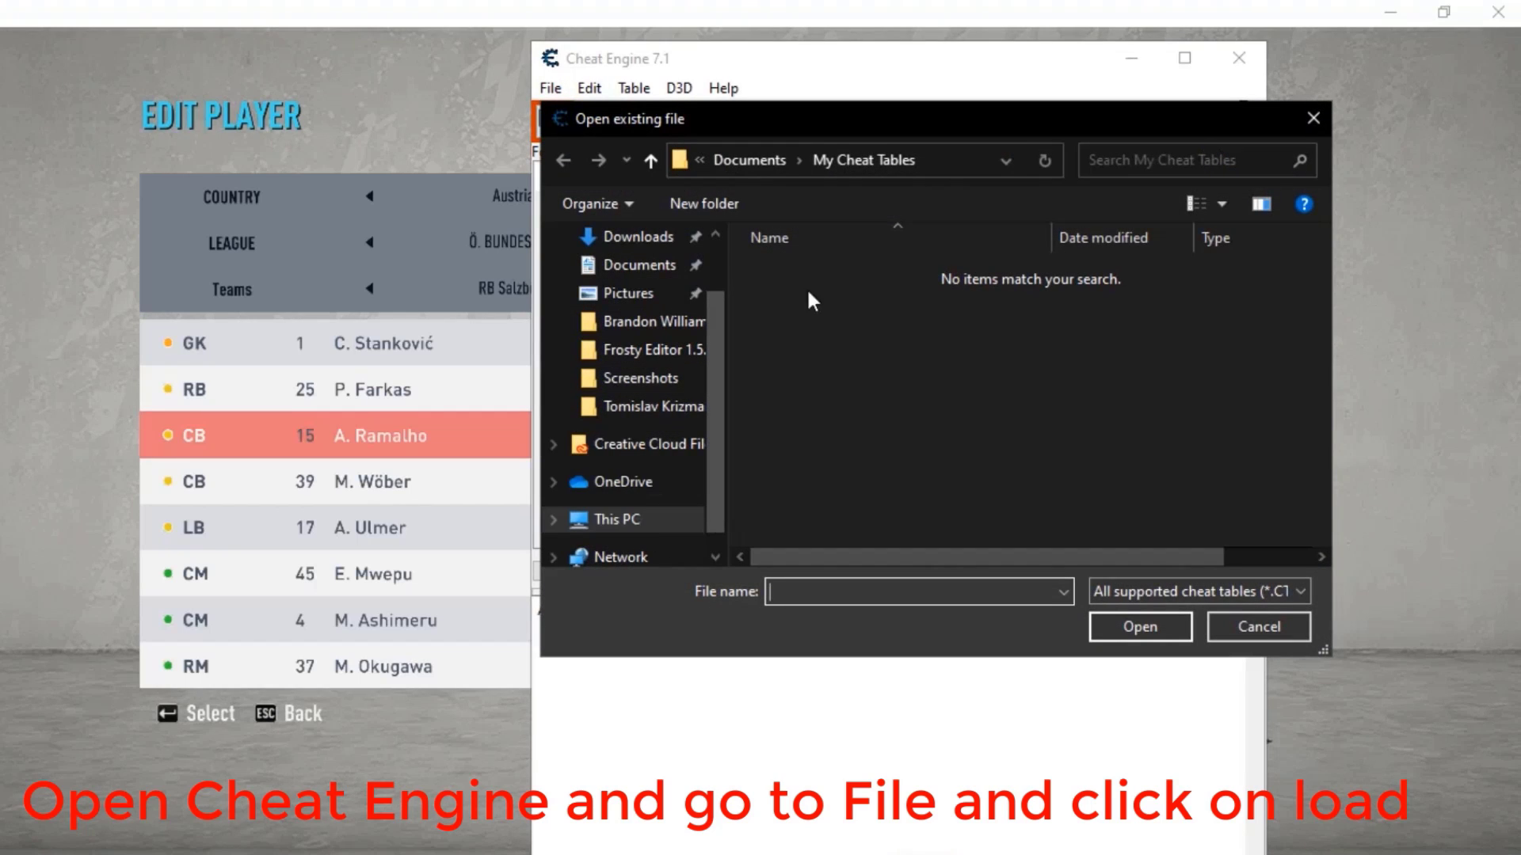
left_click(762, 160)
left_click(725, 160)
scroll(844, 491, "down", 3)
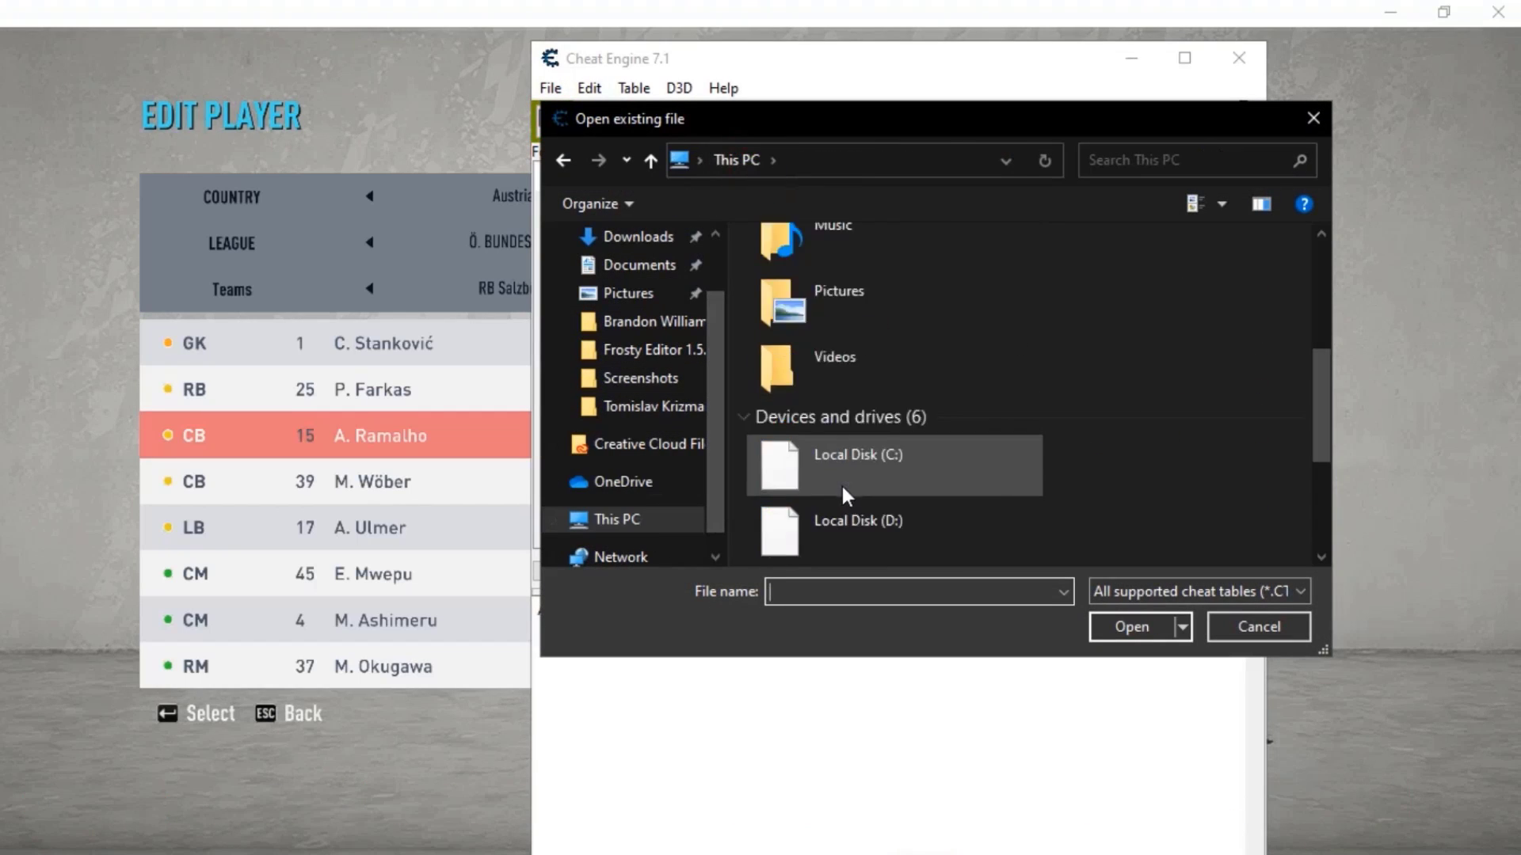
scroll(843, 487, "down", 3)
double_click(890, 391)
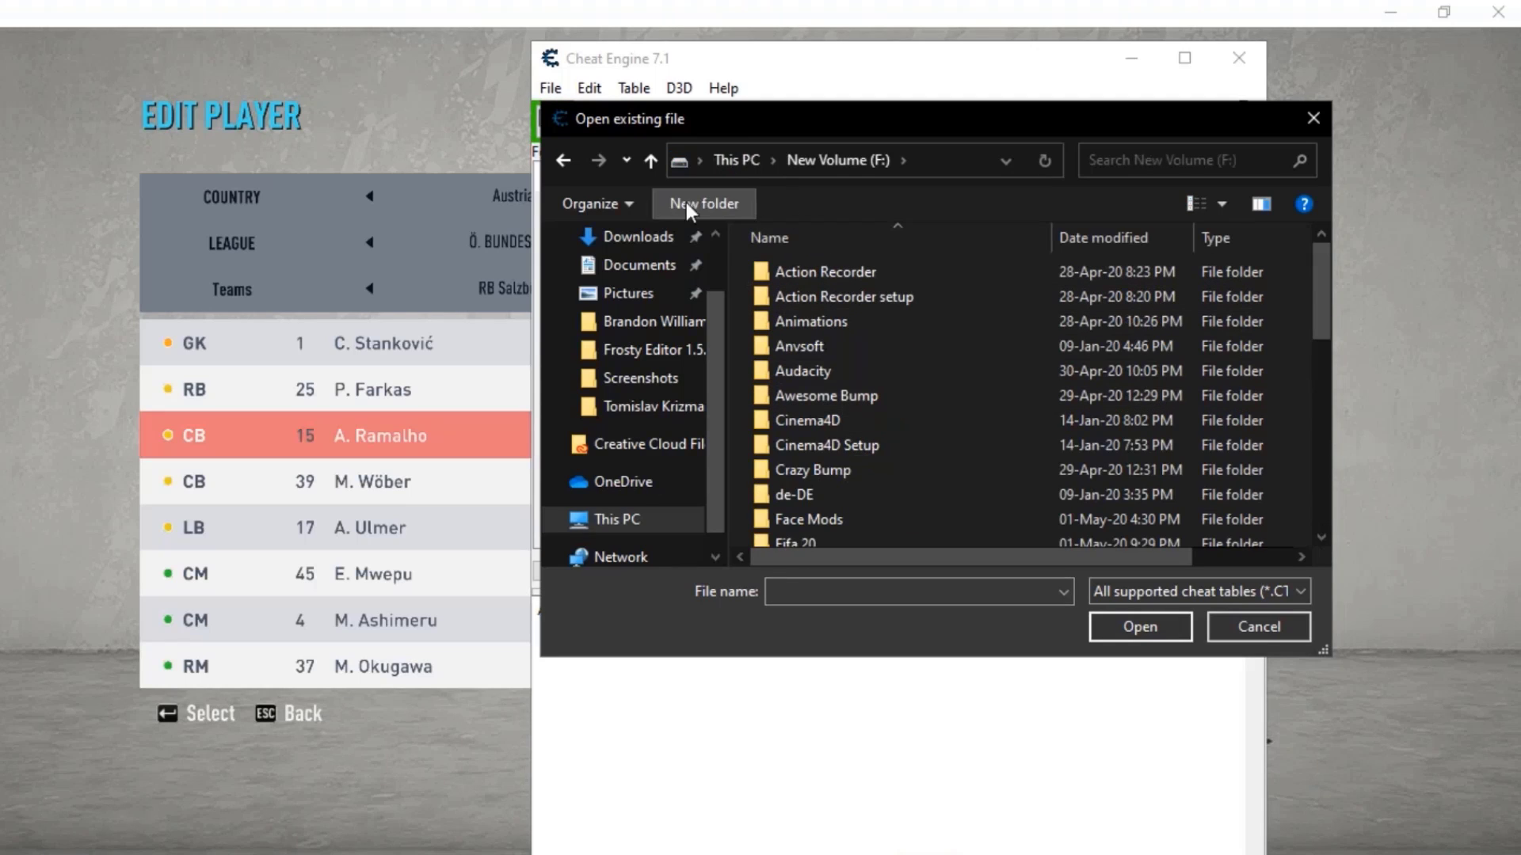
Enlarge the file dialog and load Live Editor.CETRAINER from the Live Editor\source folder.
left_click_drag(541, 102, 193, 53)
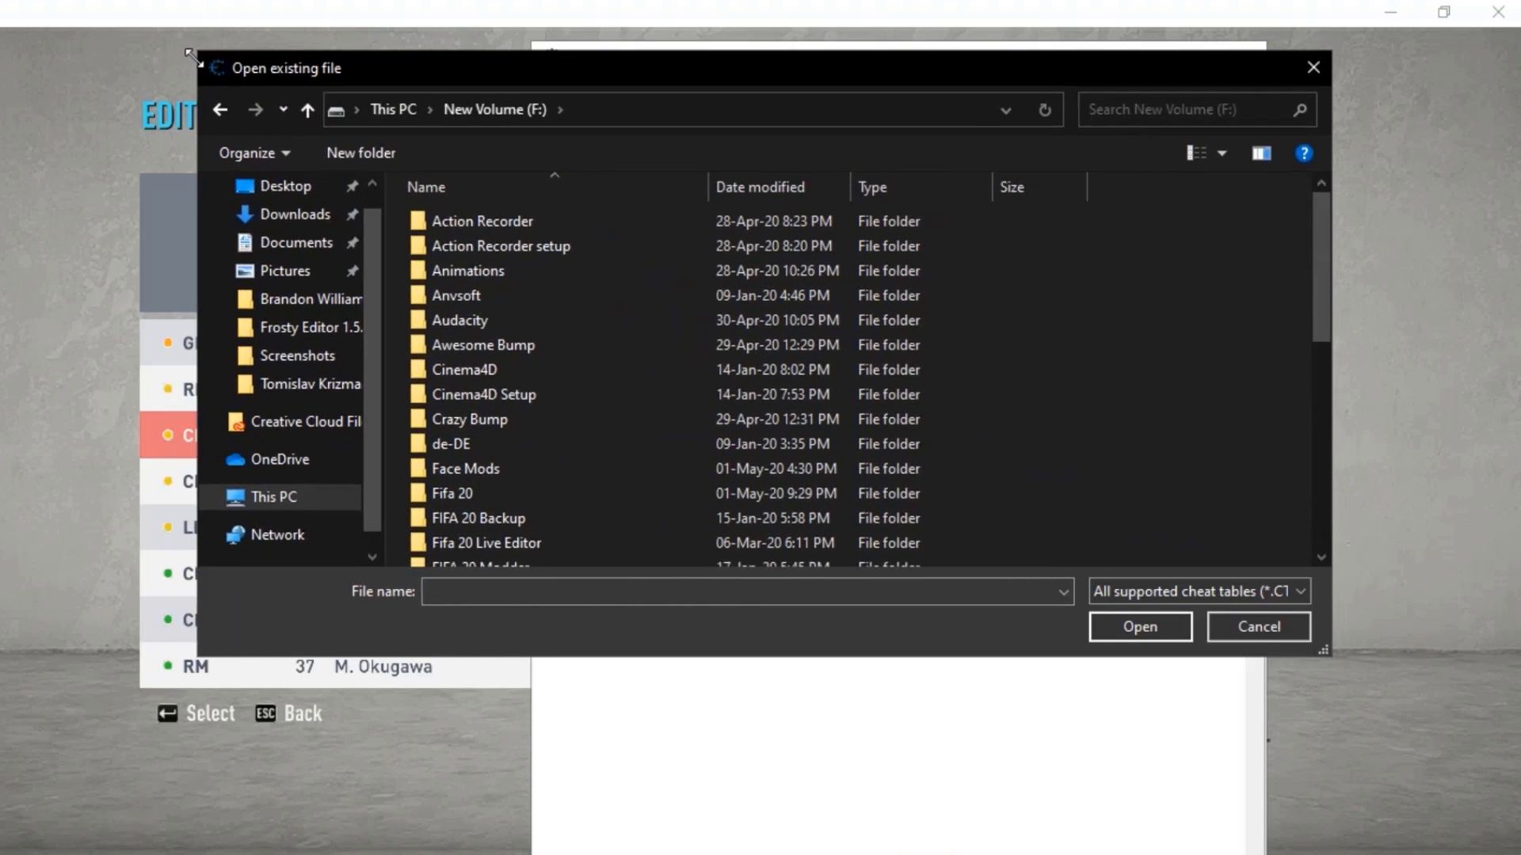
scroll(531, 368, "down", 2)
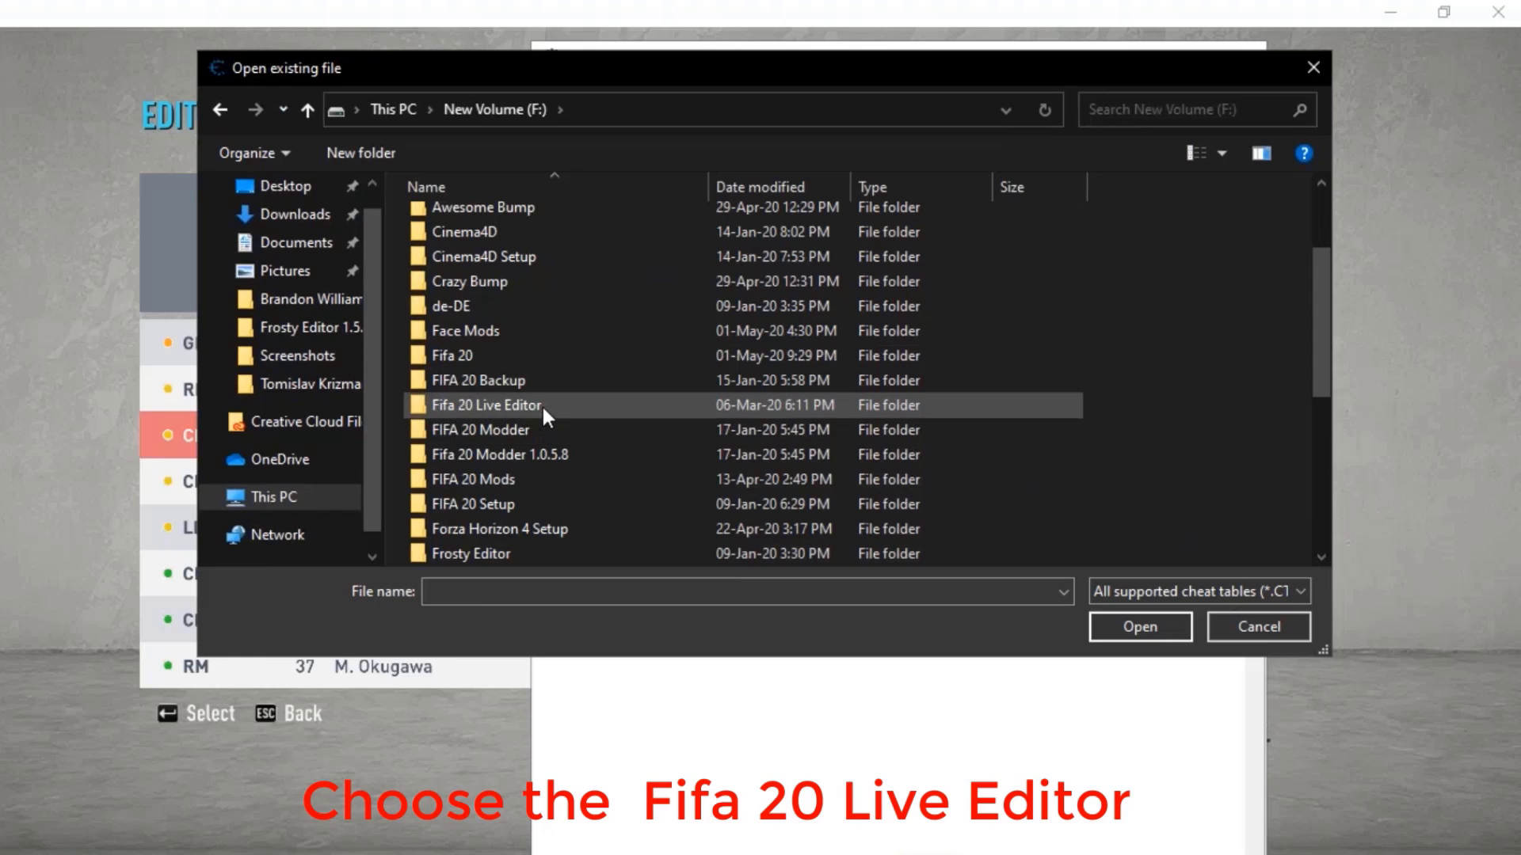
scroll(543, 407, "down", 4)
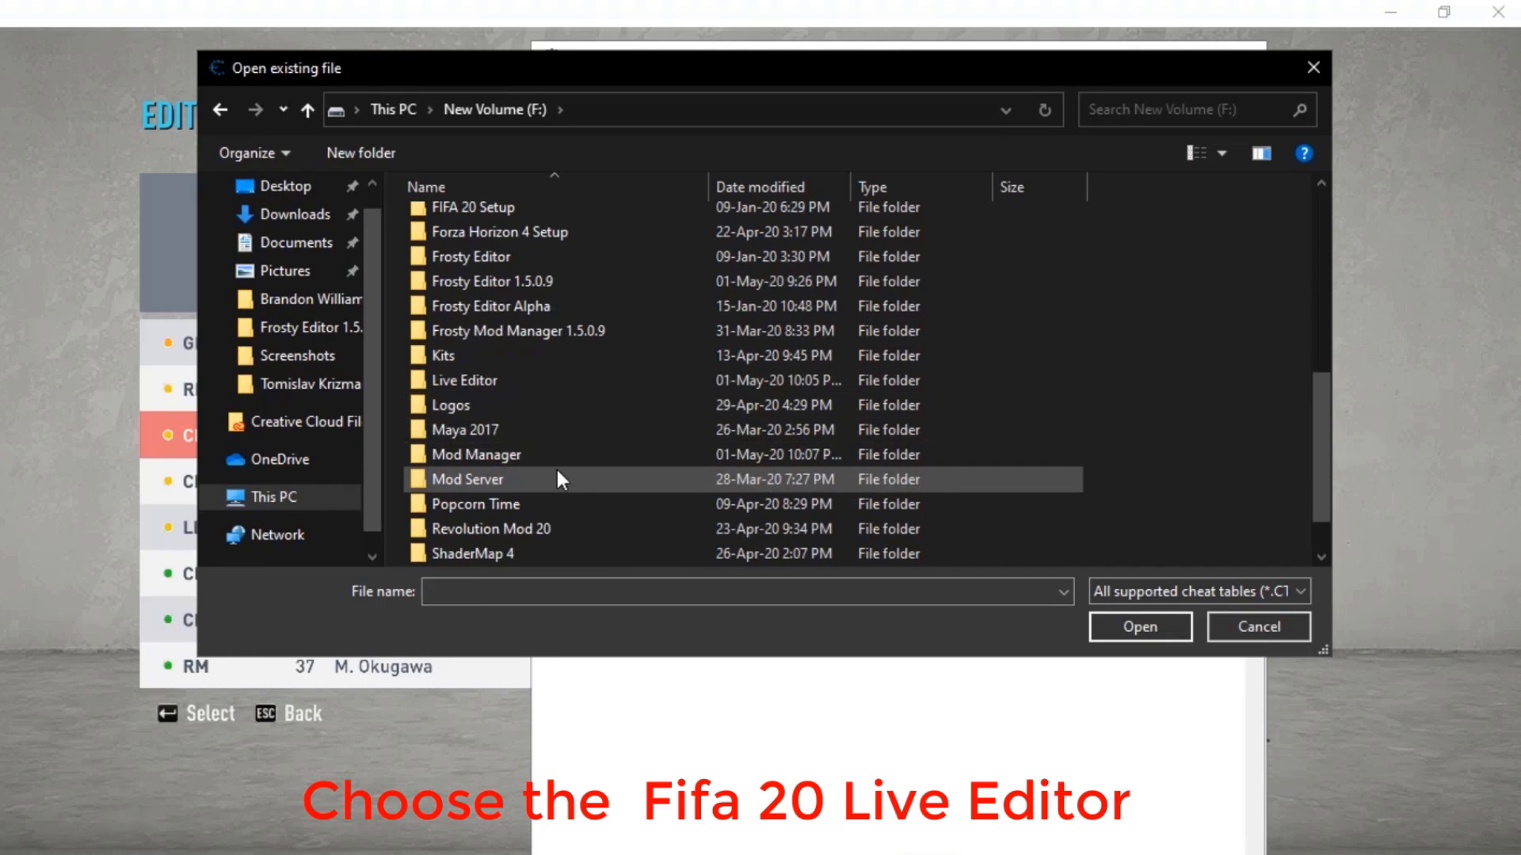
double_click(493, 383)
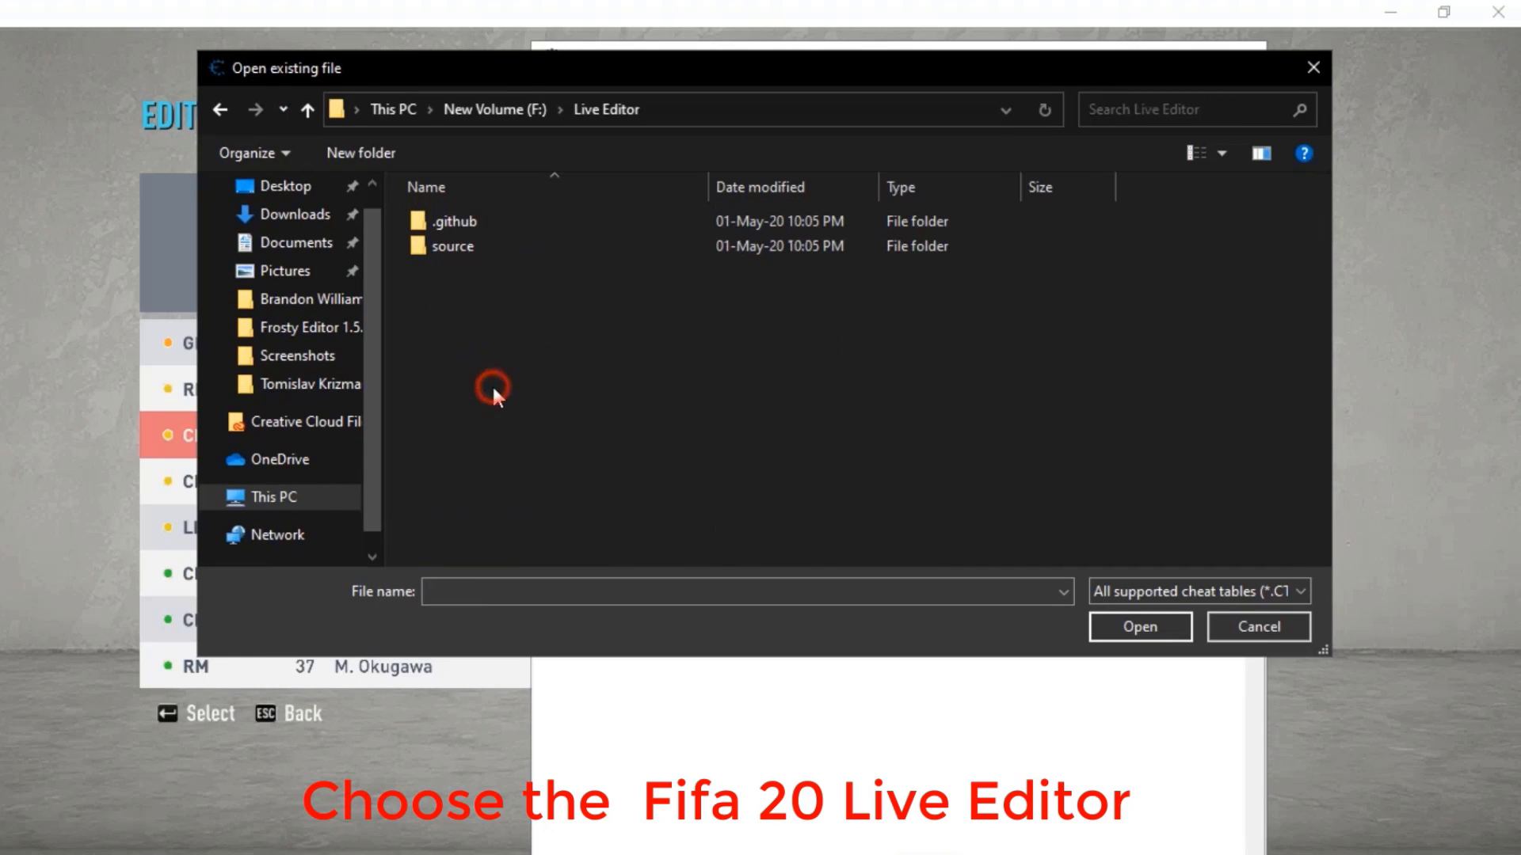
double_click(476, 244)
left_click(554, 348)
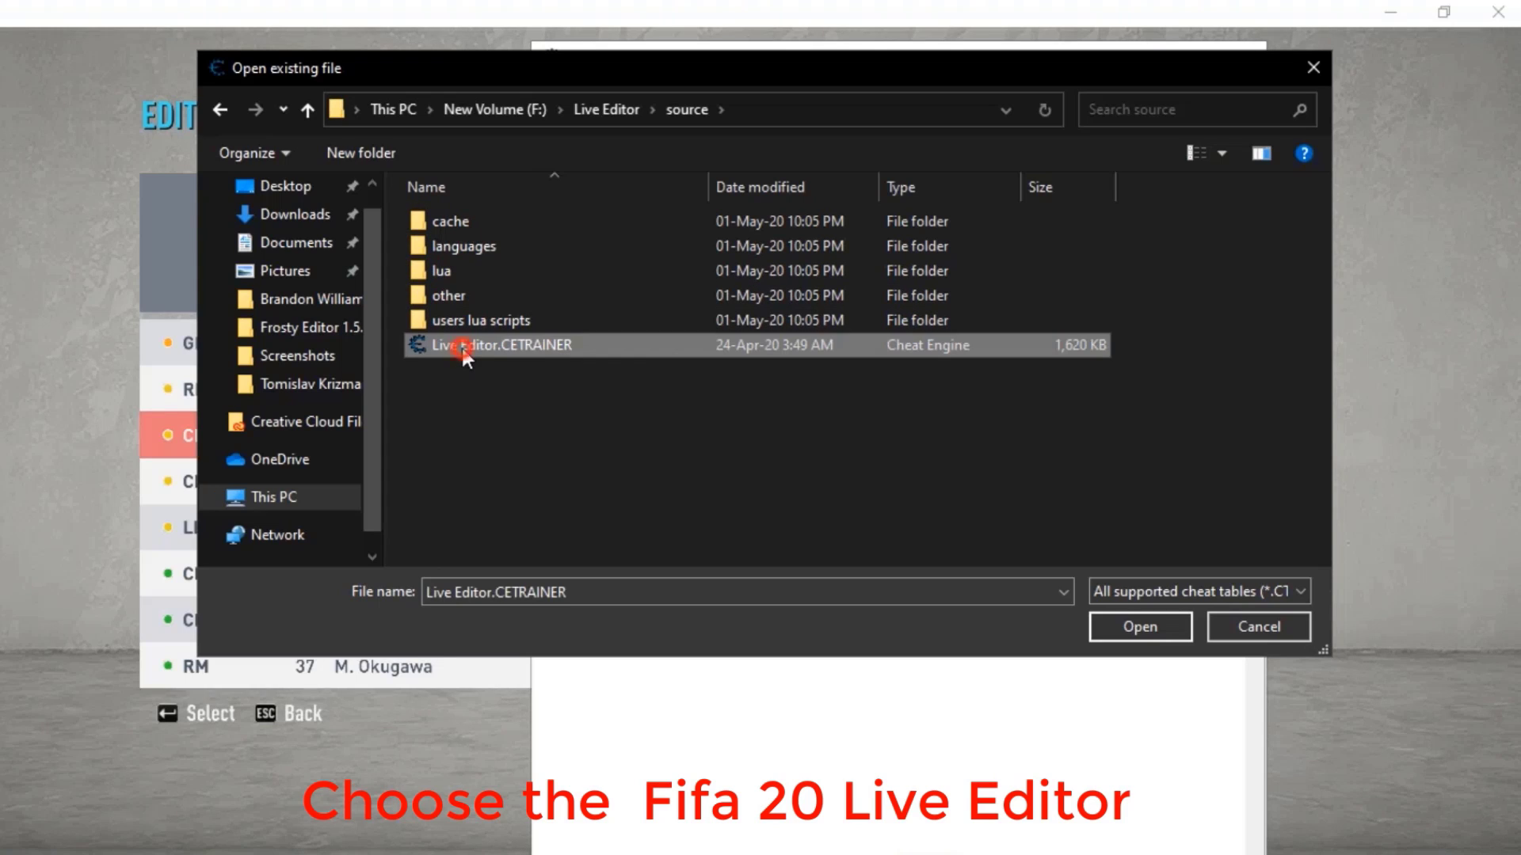
left_click(1125, 627)
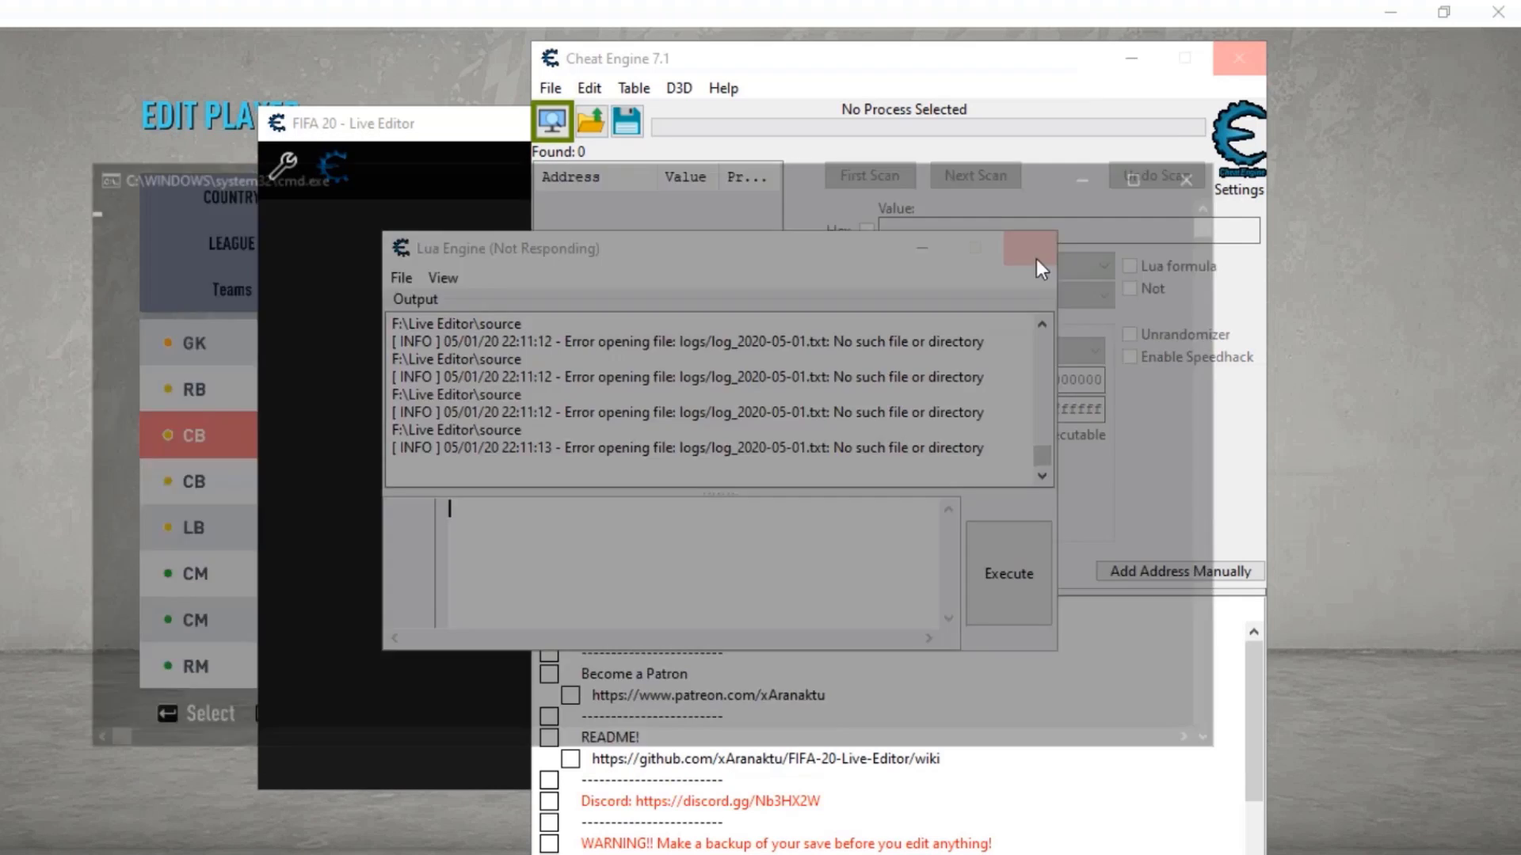
Dismiss the Lua Engine window and startup message, and open the Players Editor in FIFA 20 Live Editor.
left_click(1036, 255)
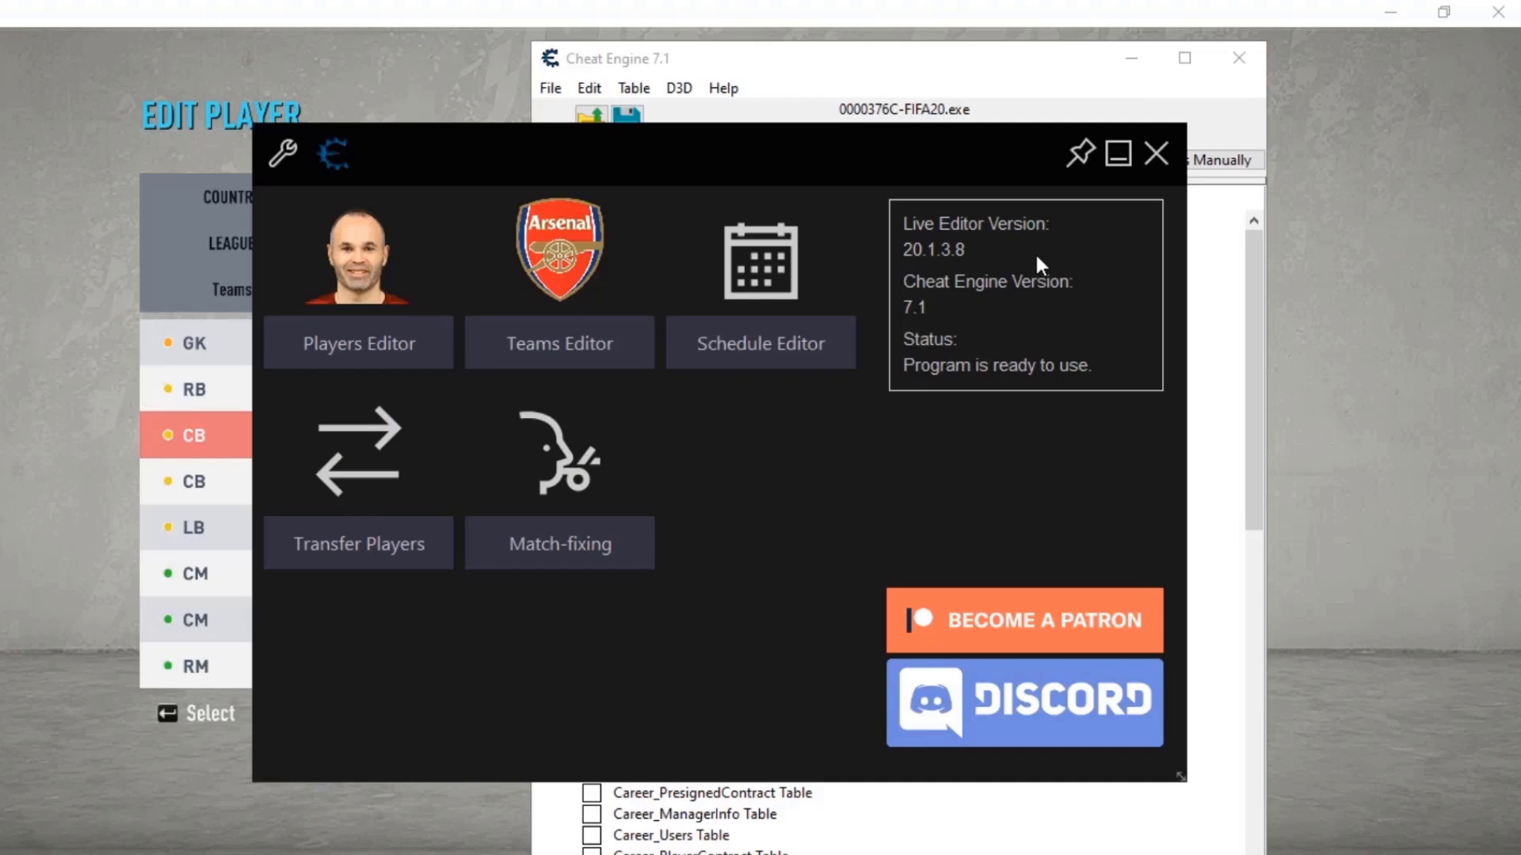
left_click(876, 438)
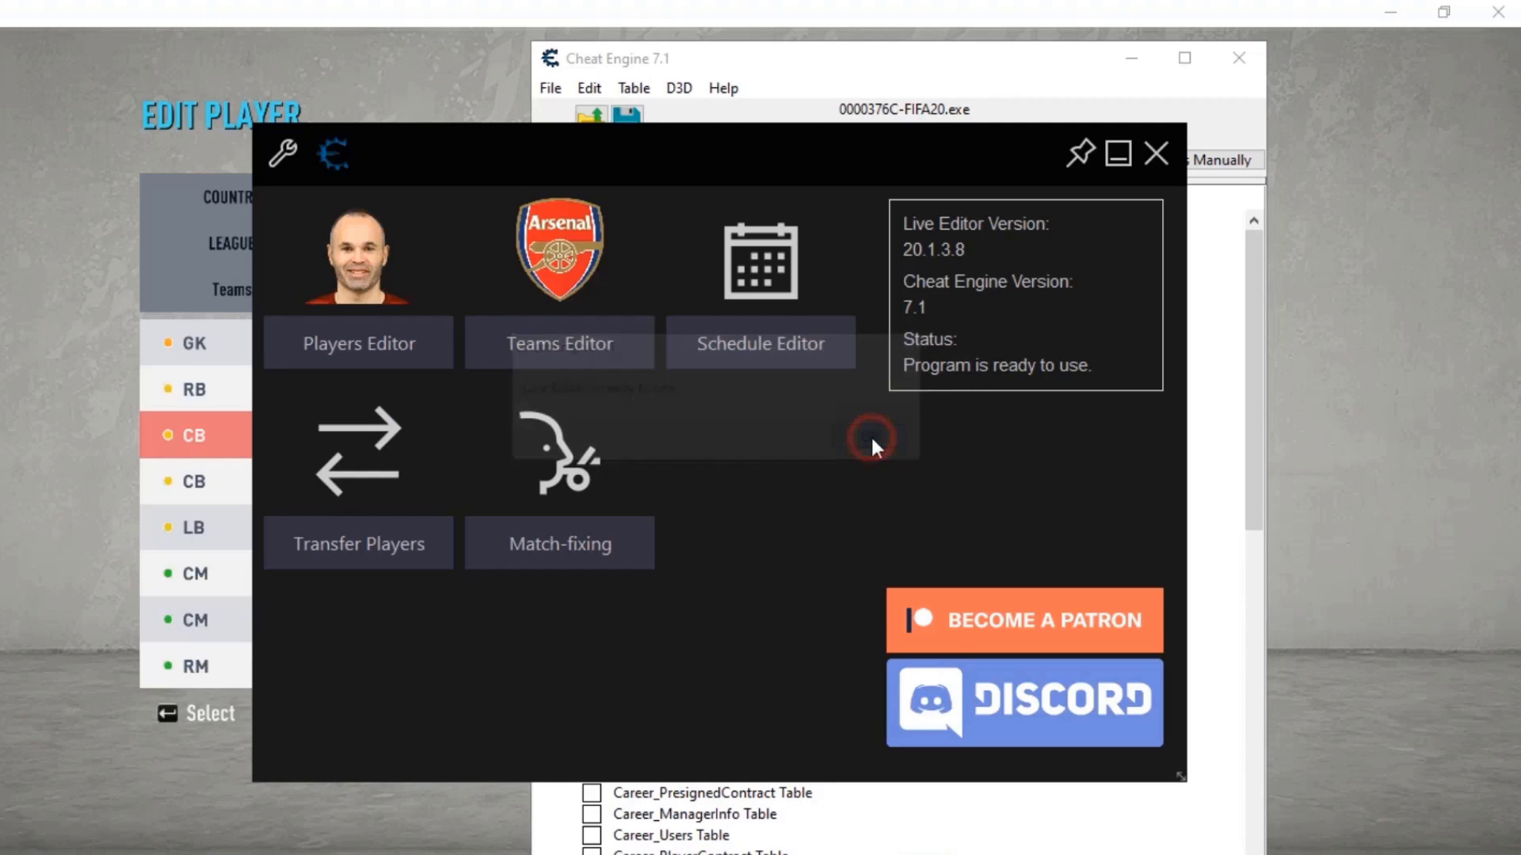
left_click(400, 354)
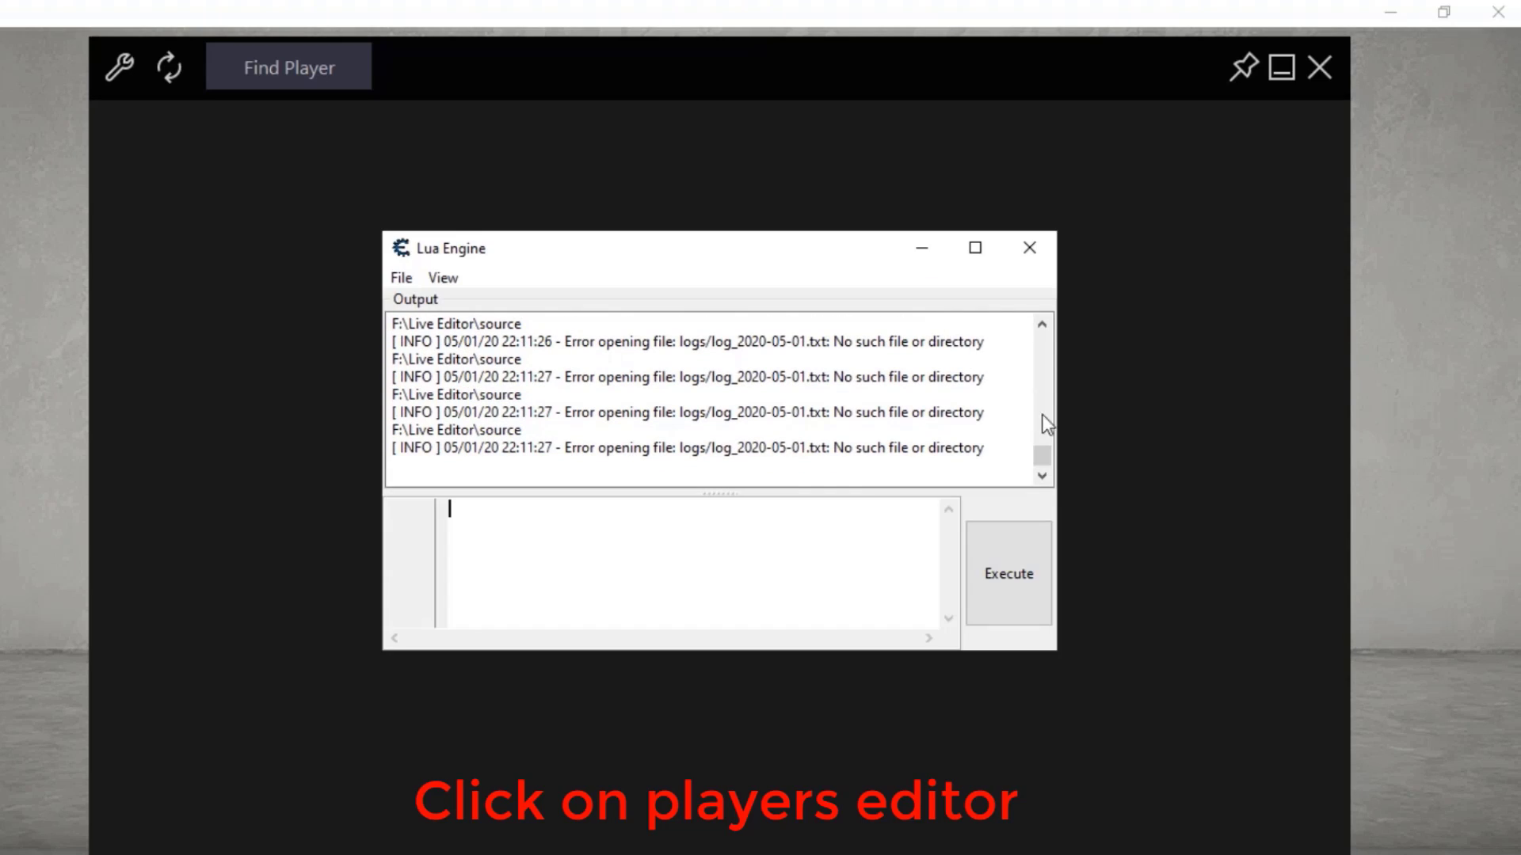
left_click(727, 247)
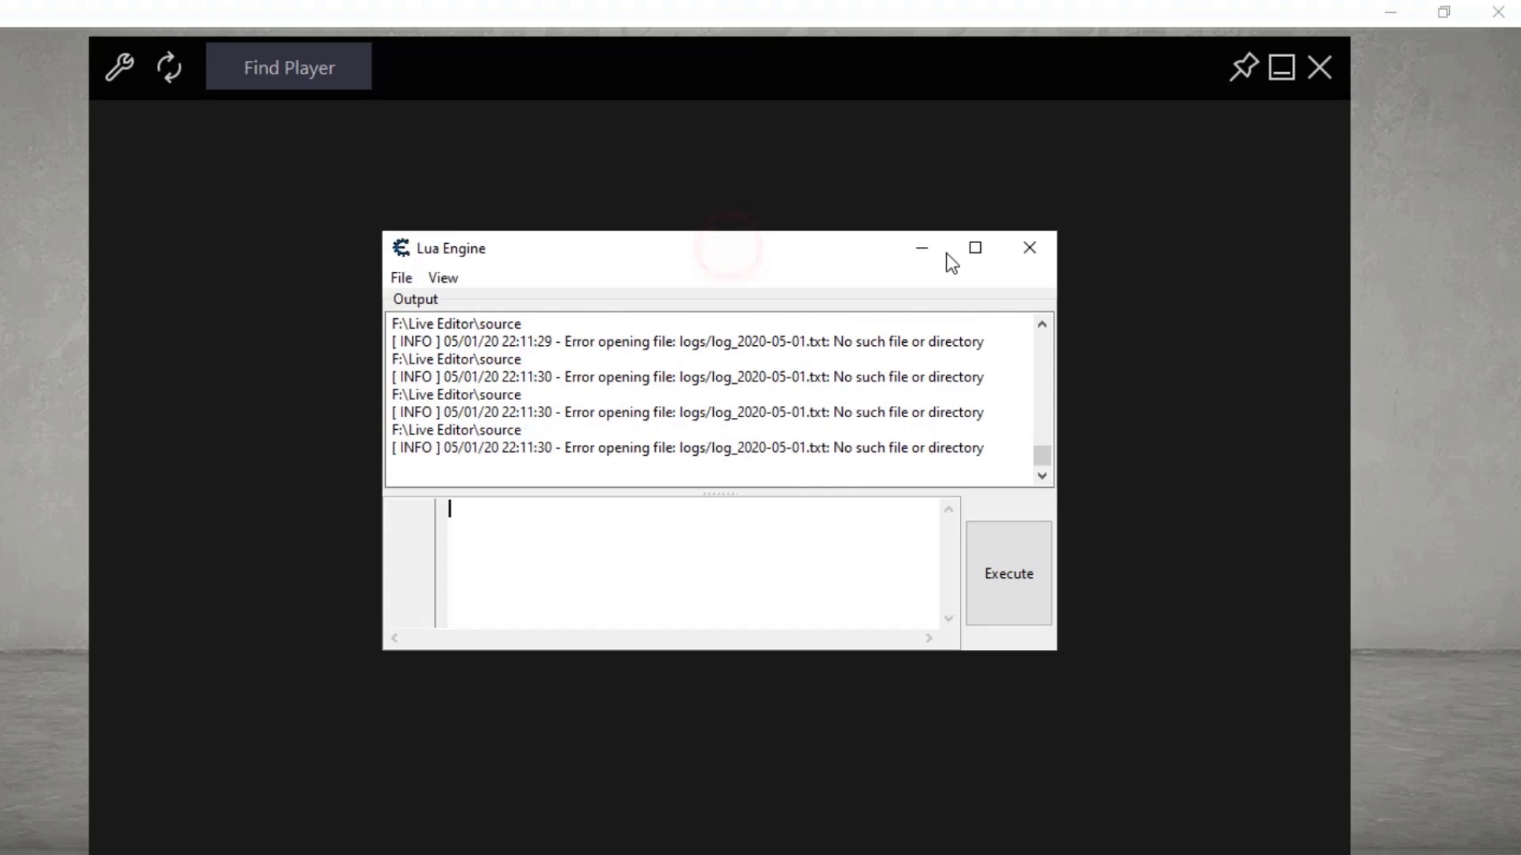
left_click(921, 248)
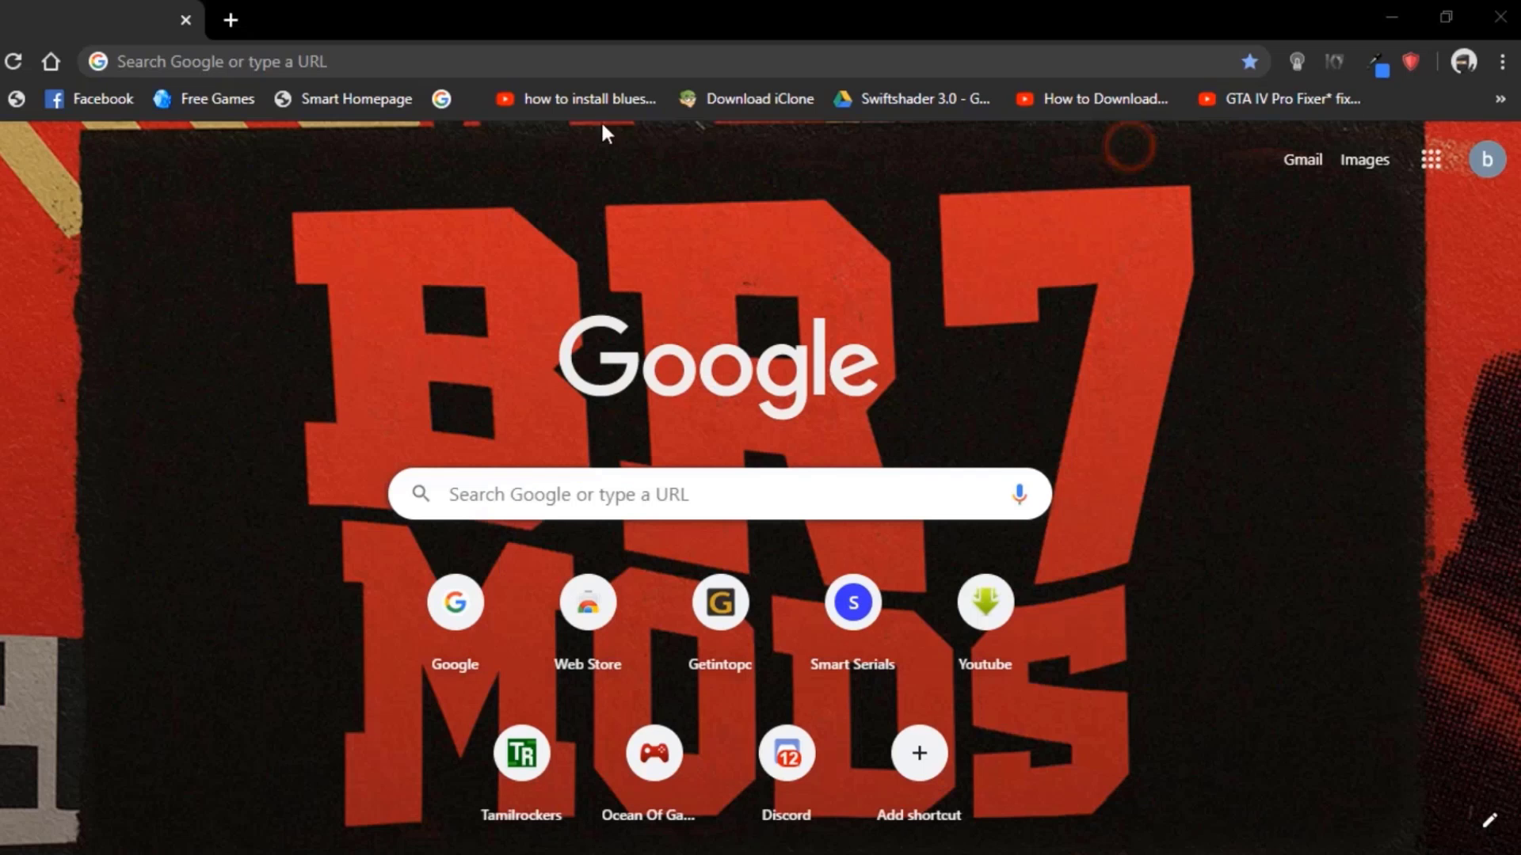
Switch to the browser, search Google for "sofifa" and open the SoFIFA site.
left_click(382, 57)
type("sofifa")
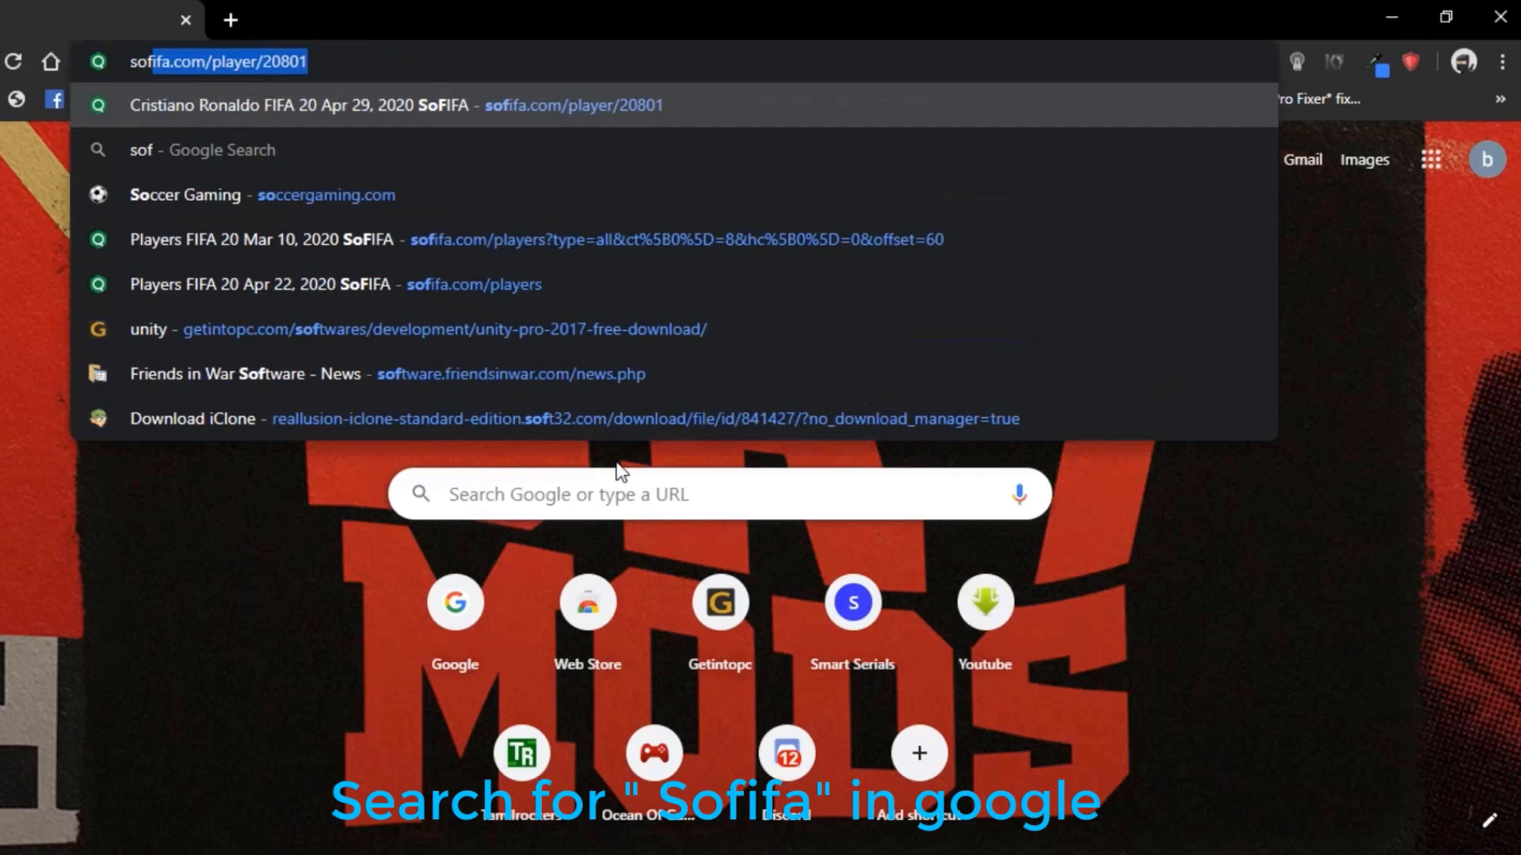
key("BackSpace")
key("Return")
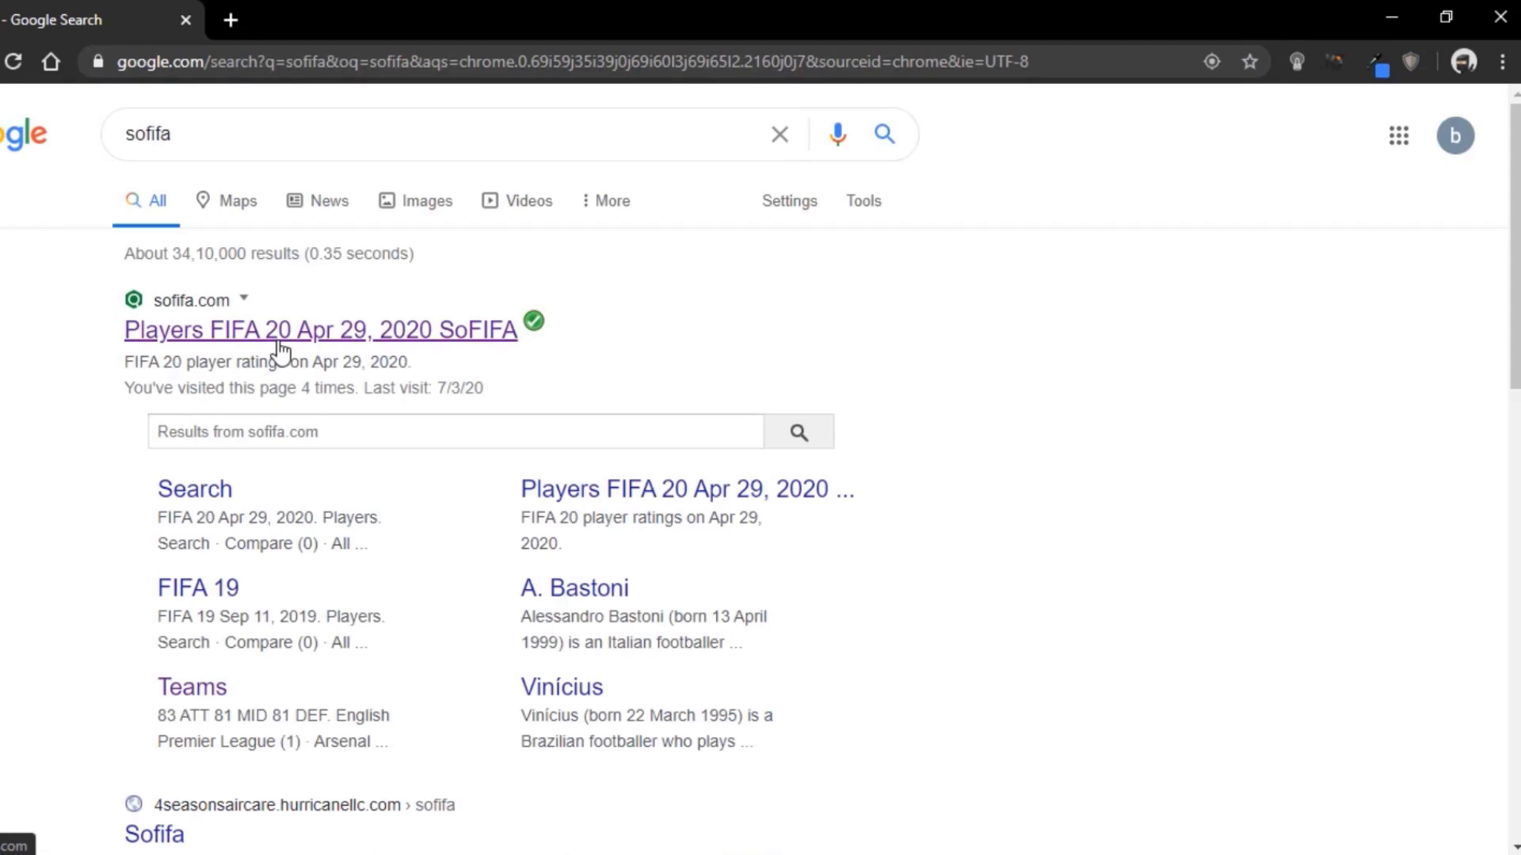
left_click(279, 345)
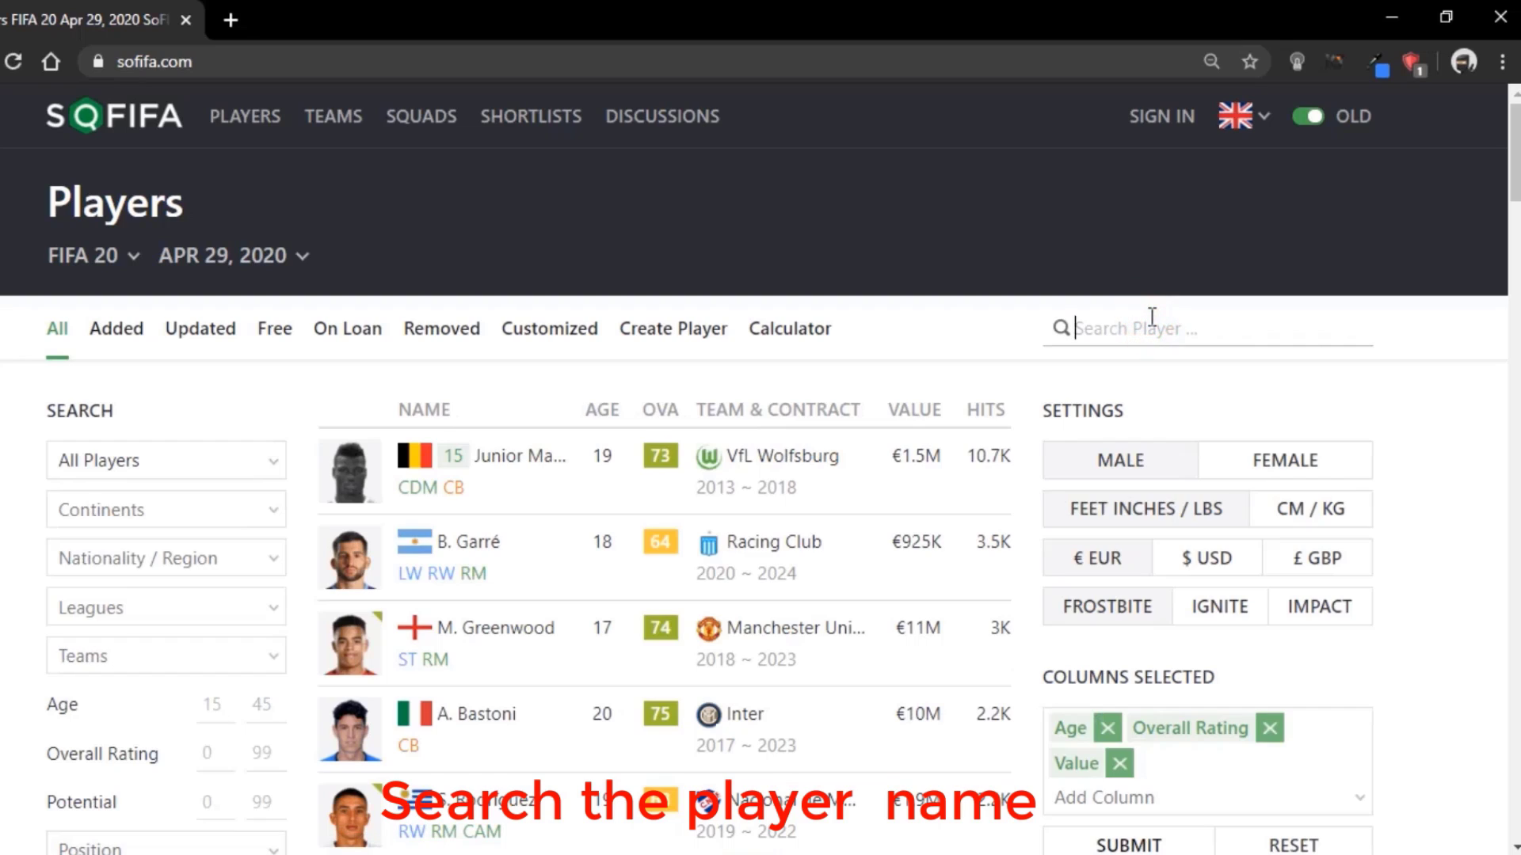
Search SoFIFA for "tomislav" and copy the player ID from Tomislav Krizmanić's profile.
left_click(1152, 317)
type("tomils")
key("BackSpace")
key("BackSpace")
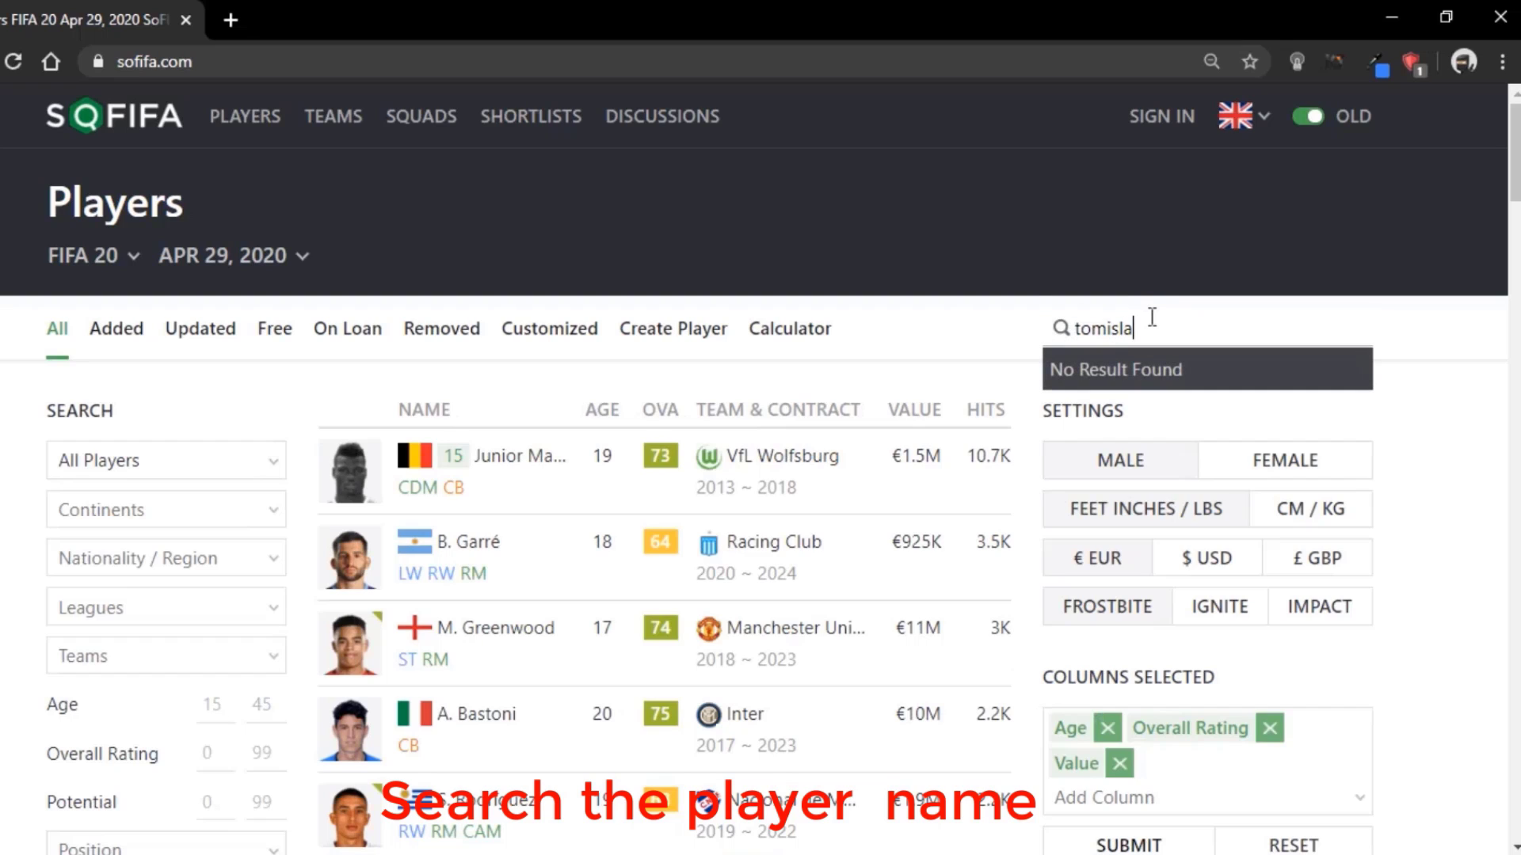
type("slav")
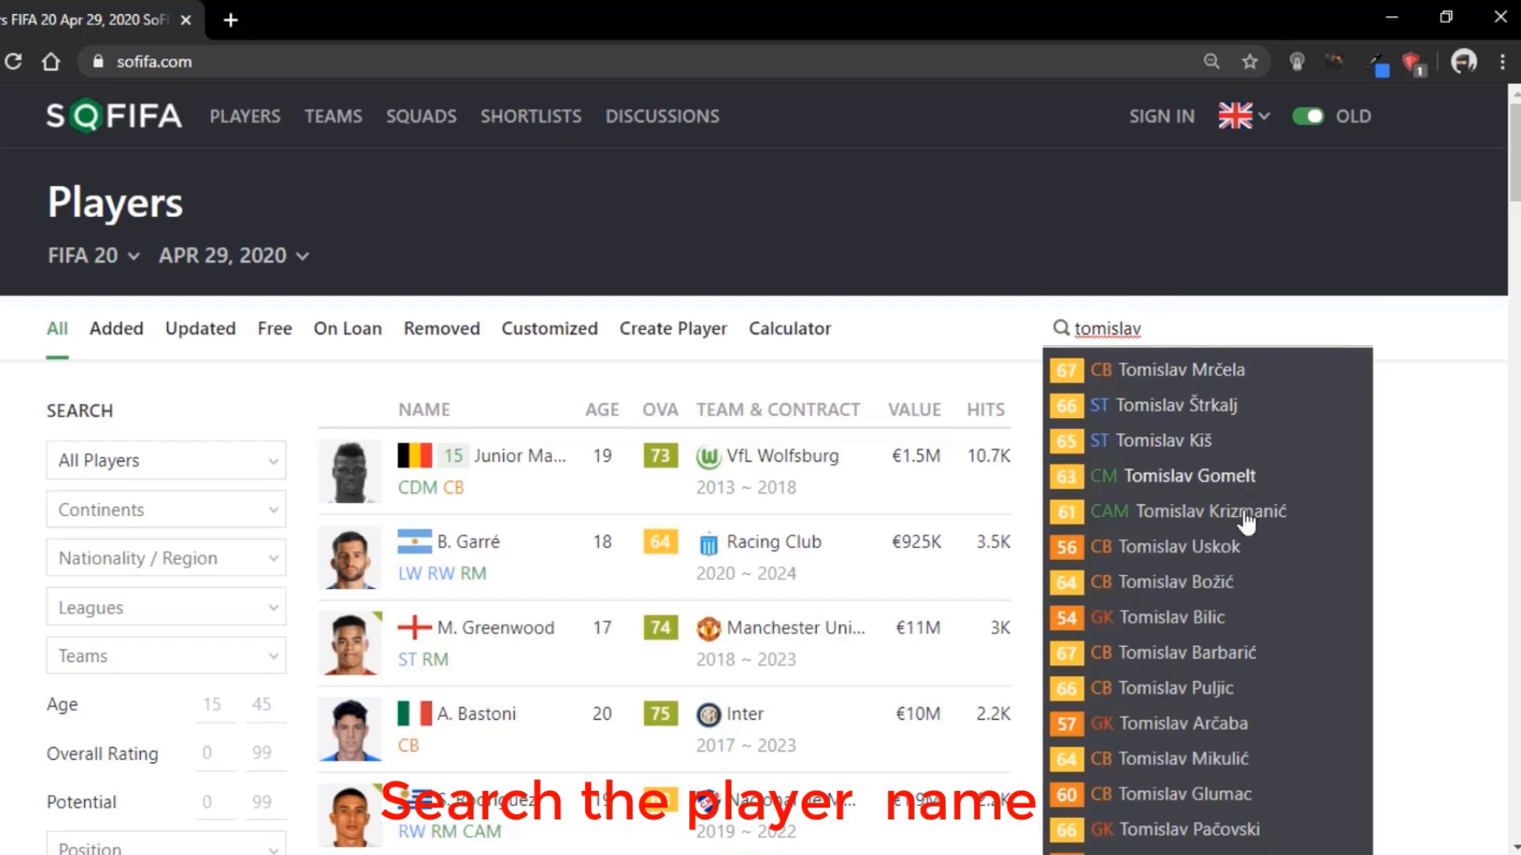
left_click(1215, 520)
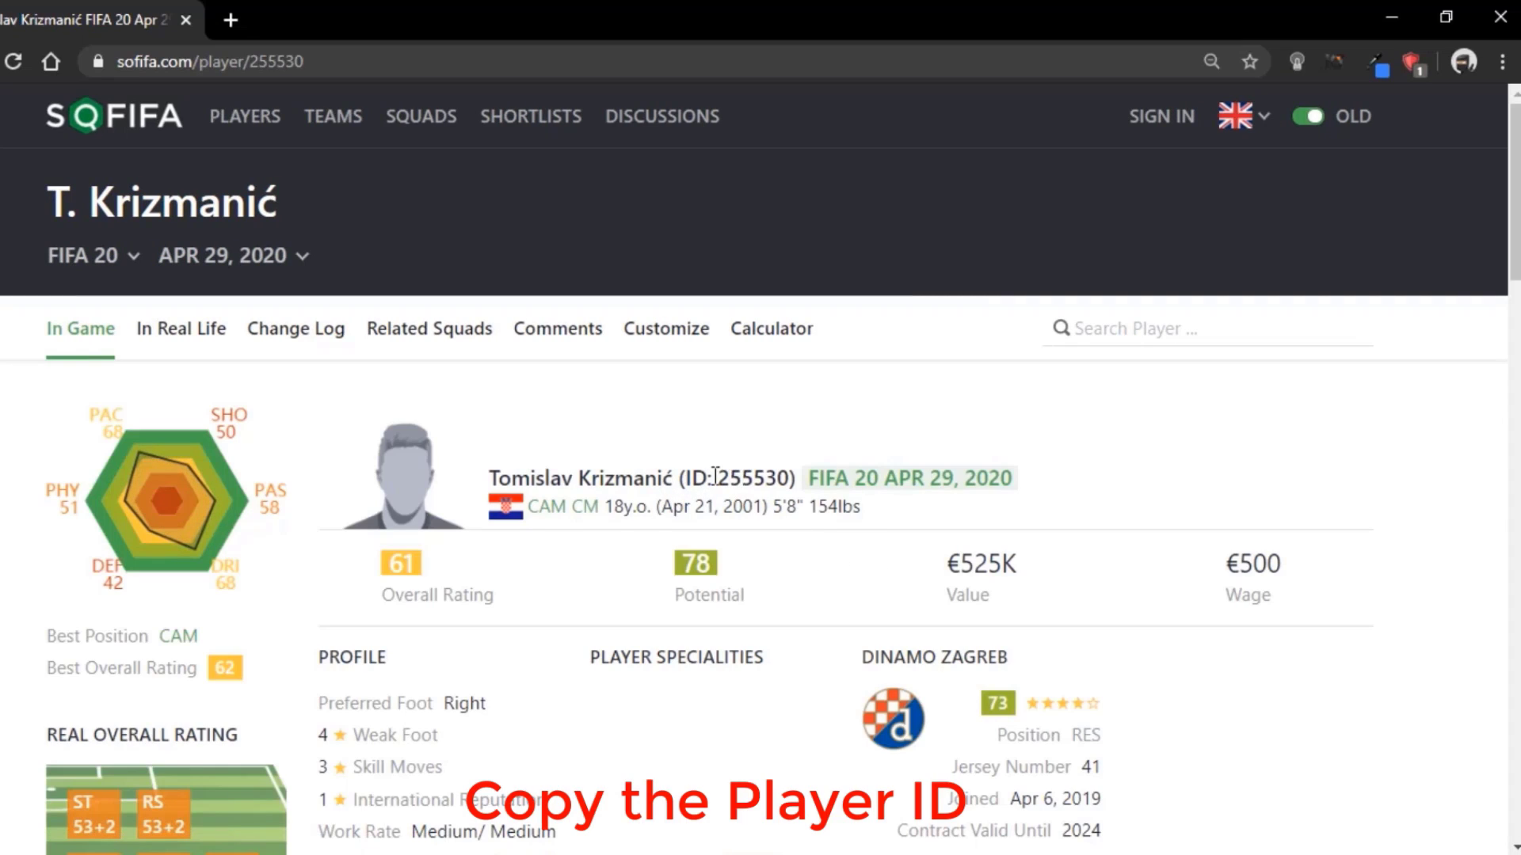
left_click_drag(718, 478, 790, 478)
key("ctrl+c")
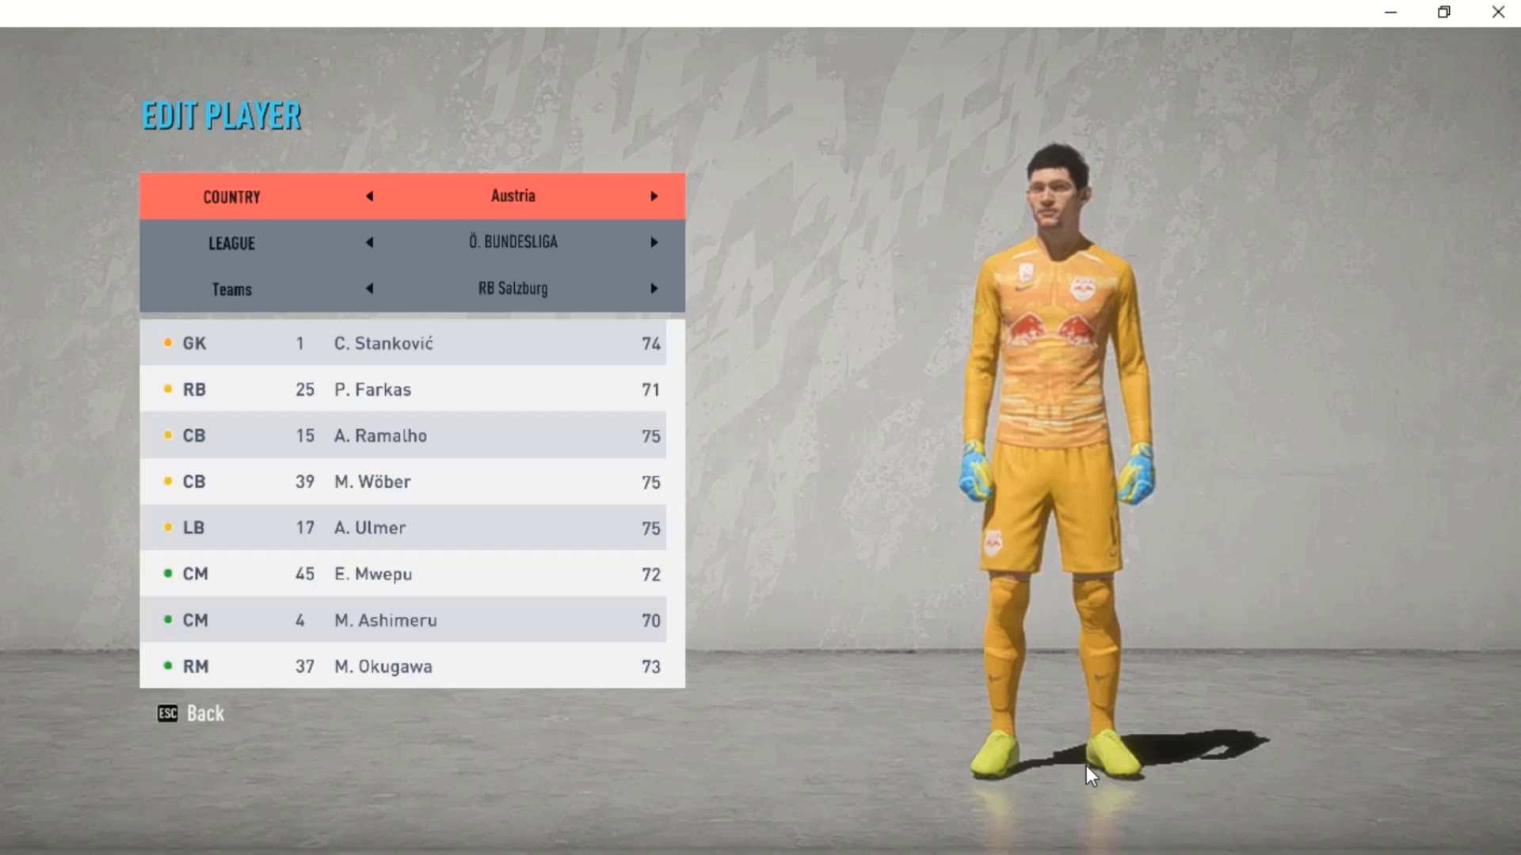
Switch back to FIFA 20 and highlight A. Ramalho in the RB Salzburg squad on the Edit Player screen.
key("Down")
key("Down")
key("Down")
key("Down")
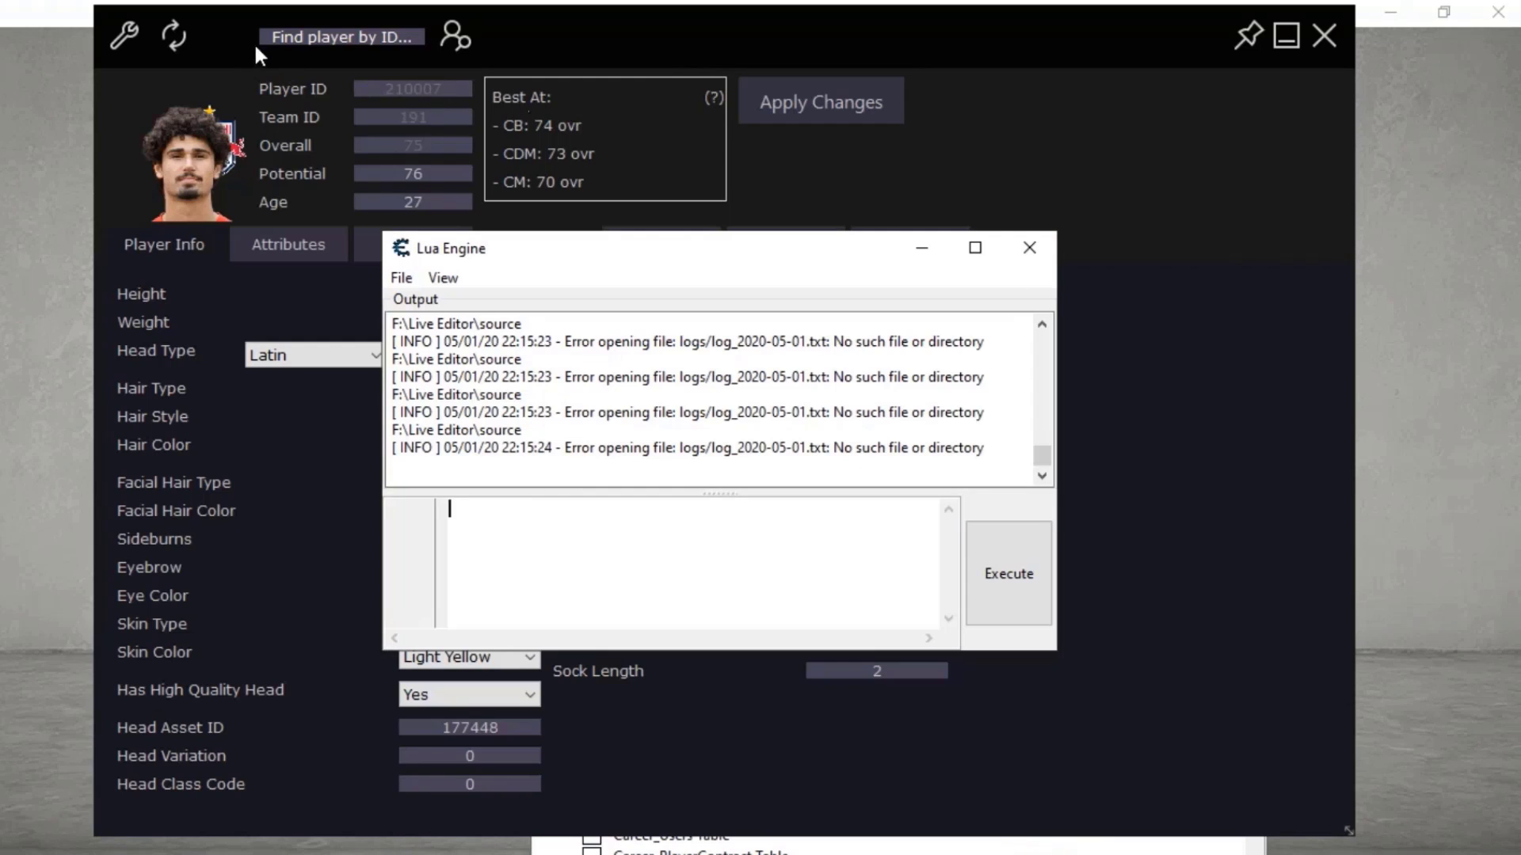
Dismiss the Lua Engine window and look up player ID 255530 in the Players Editor, closing the log window that reappears.
left_click(1029, 248)
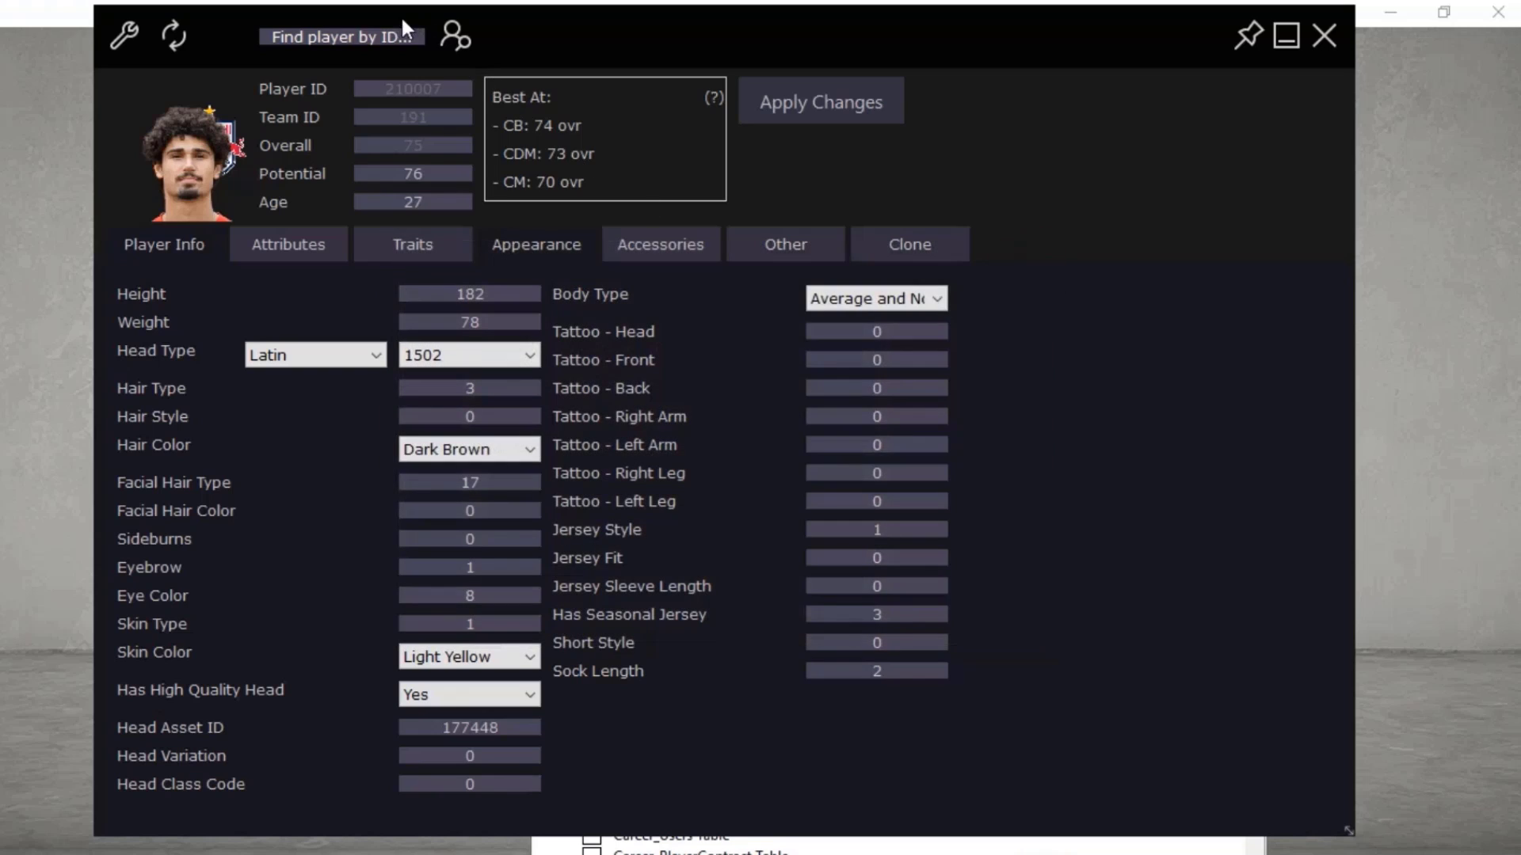
left_click(349, 35)
key("ctrl+v")
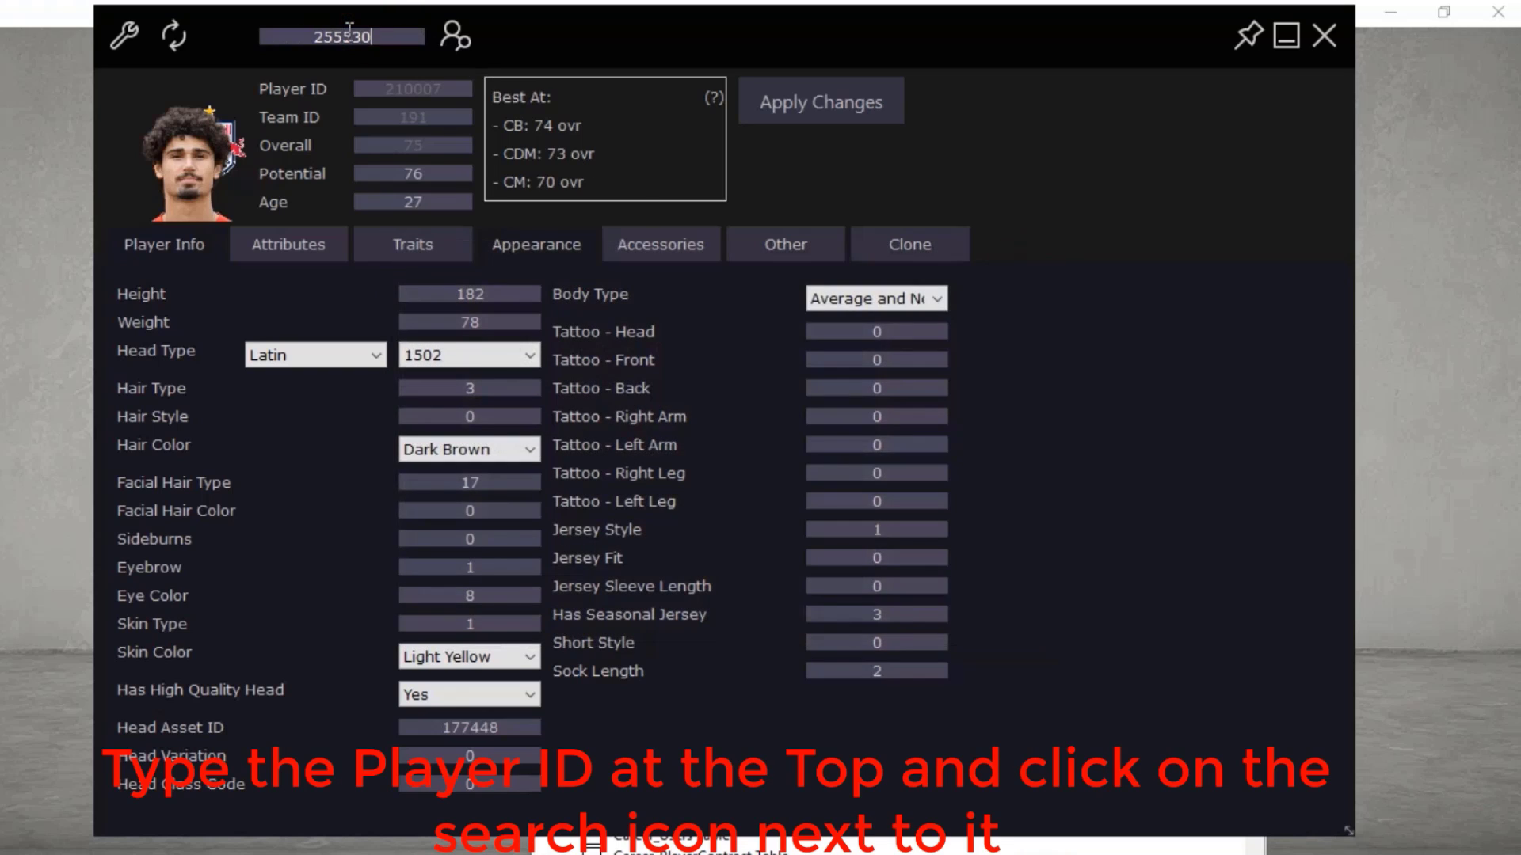
left_click(454, 43)
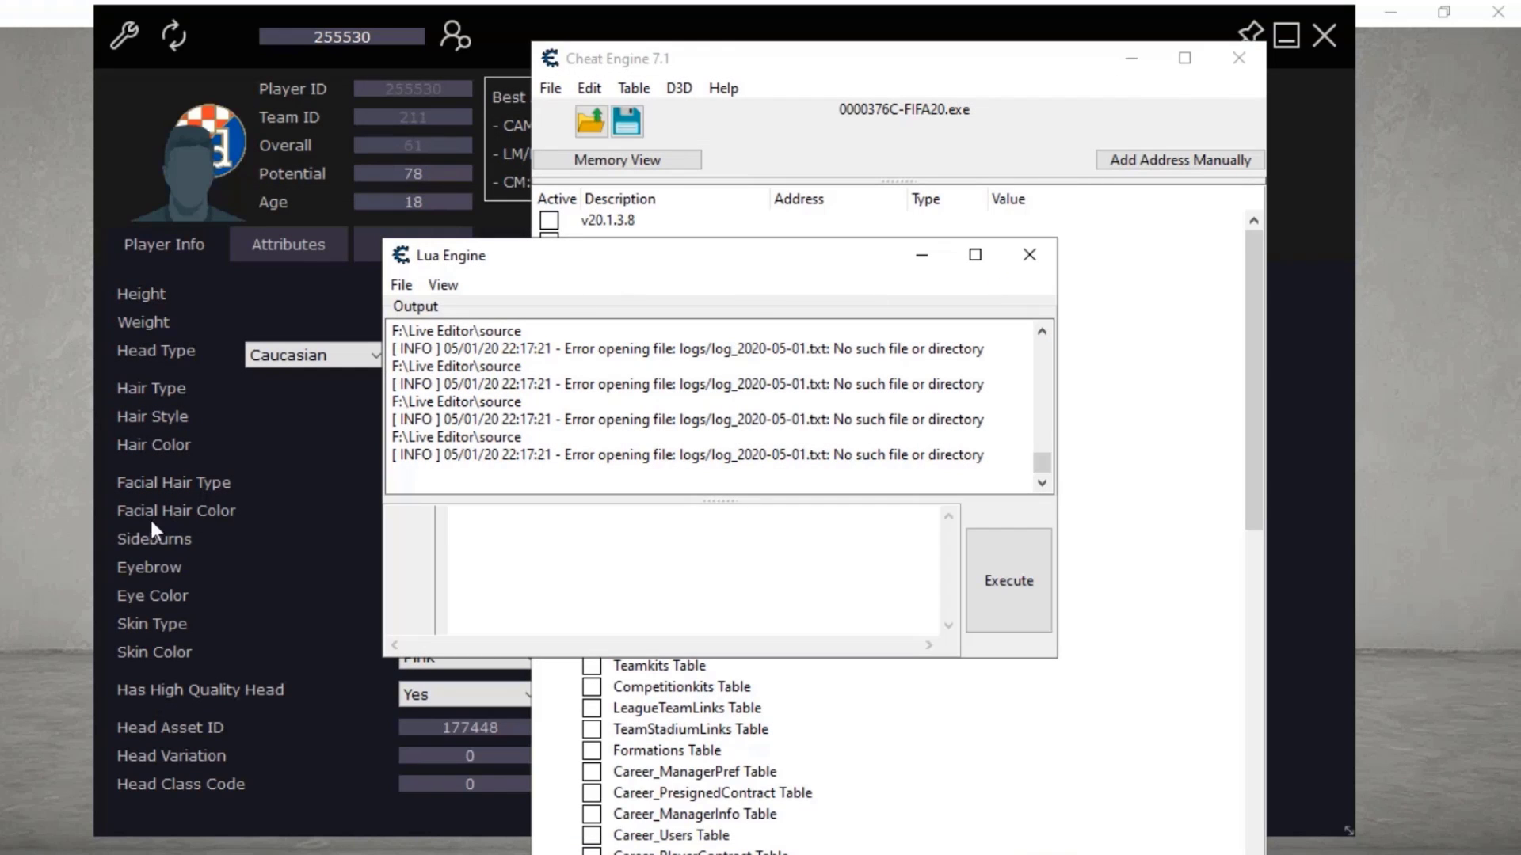
left_click(880, 21)
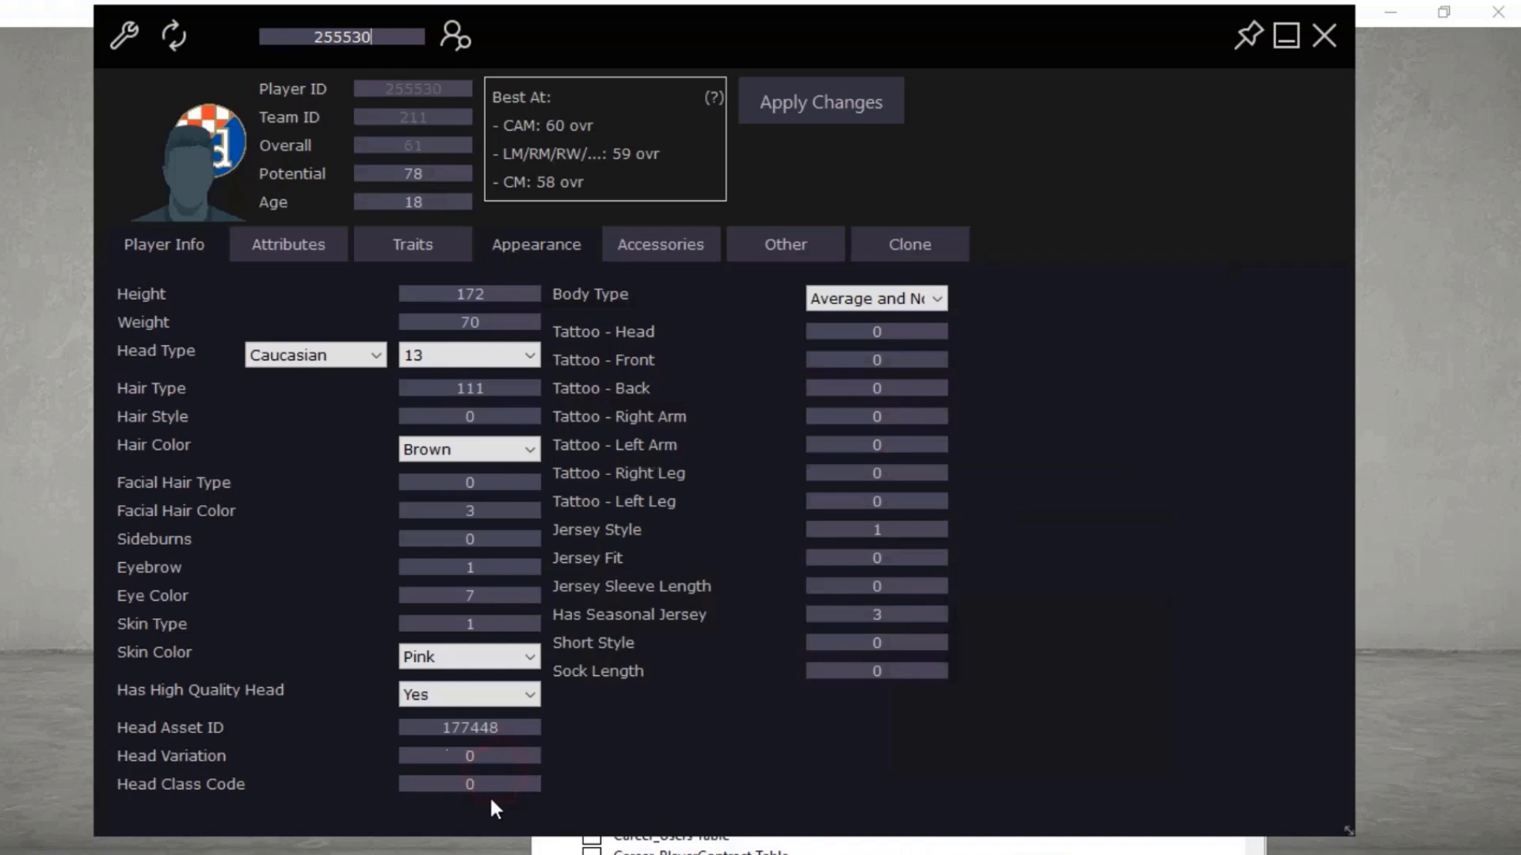
Check the player's Head Class Code and Has High Quality Head options, keeping Yes, and dismiss the unapplied-changes prompt.
left_click(475, 784)
left_click(485, 697)
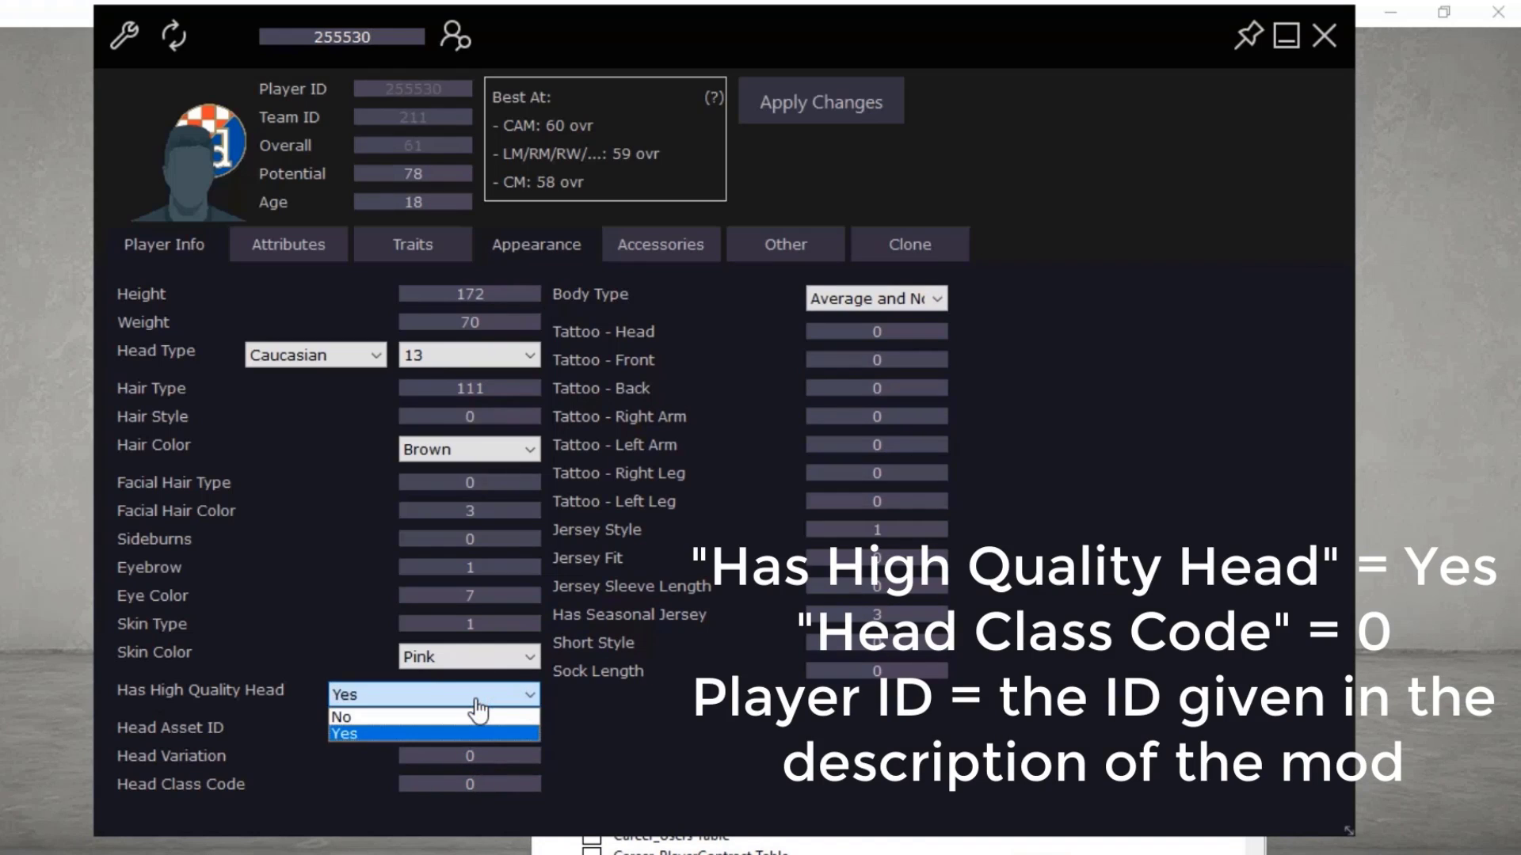
left_click(475, 698)
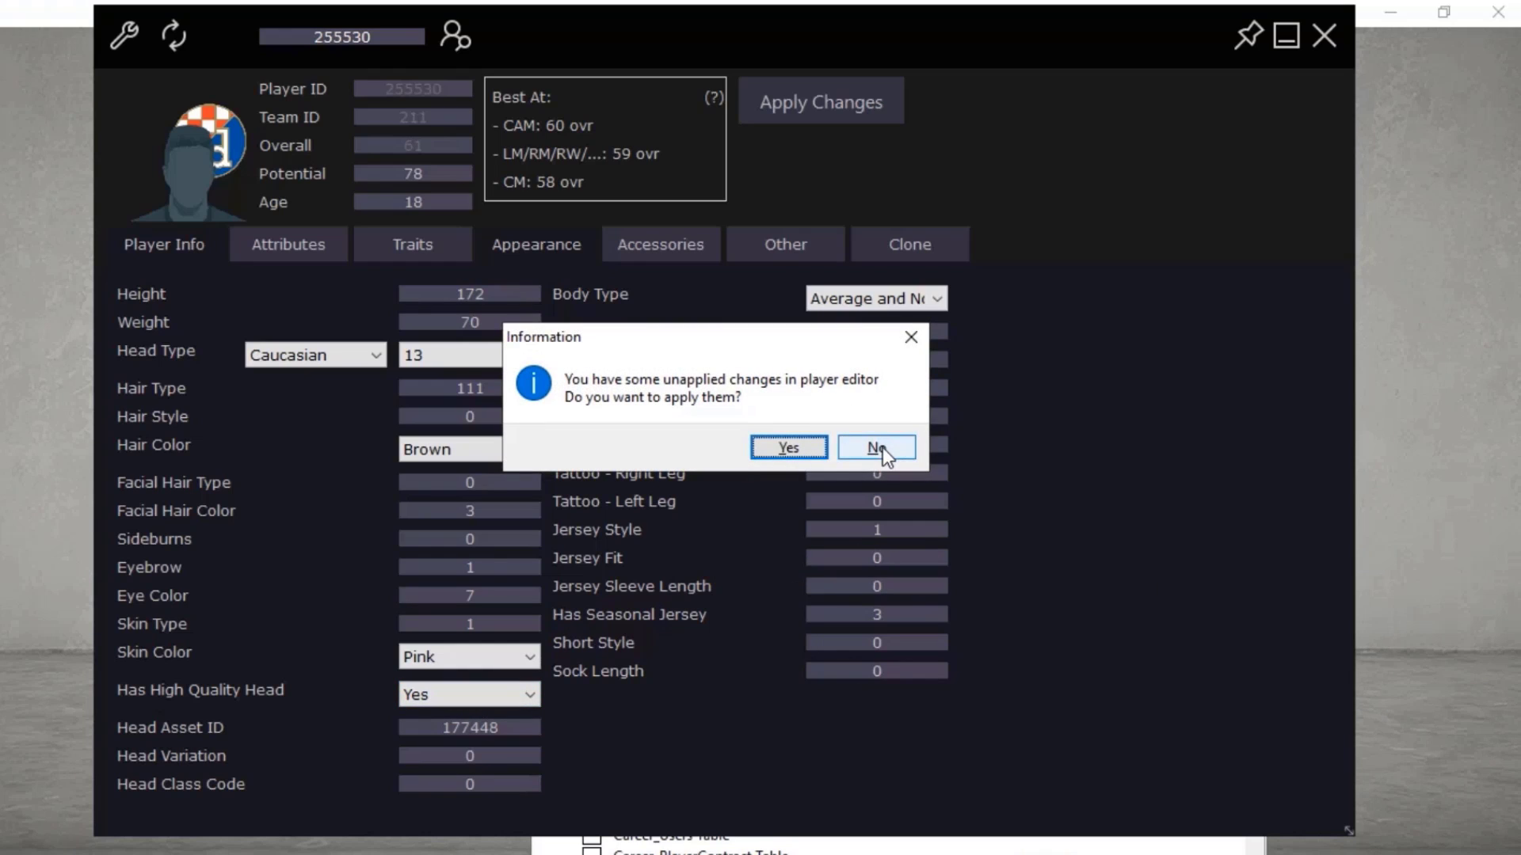
left_click(911, 337)
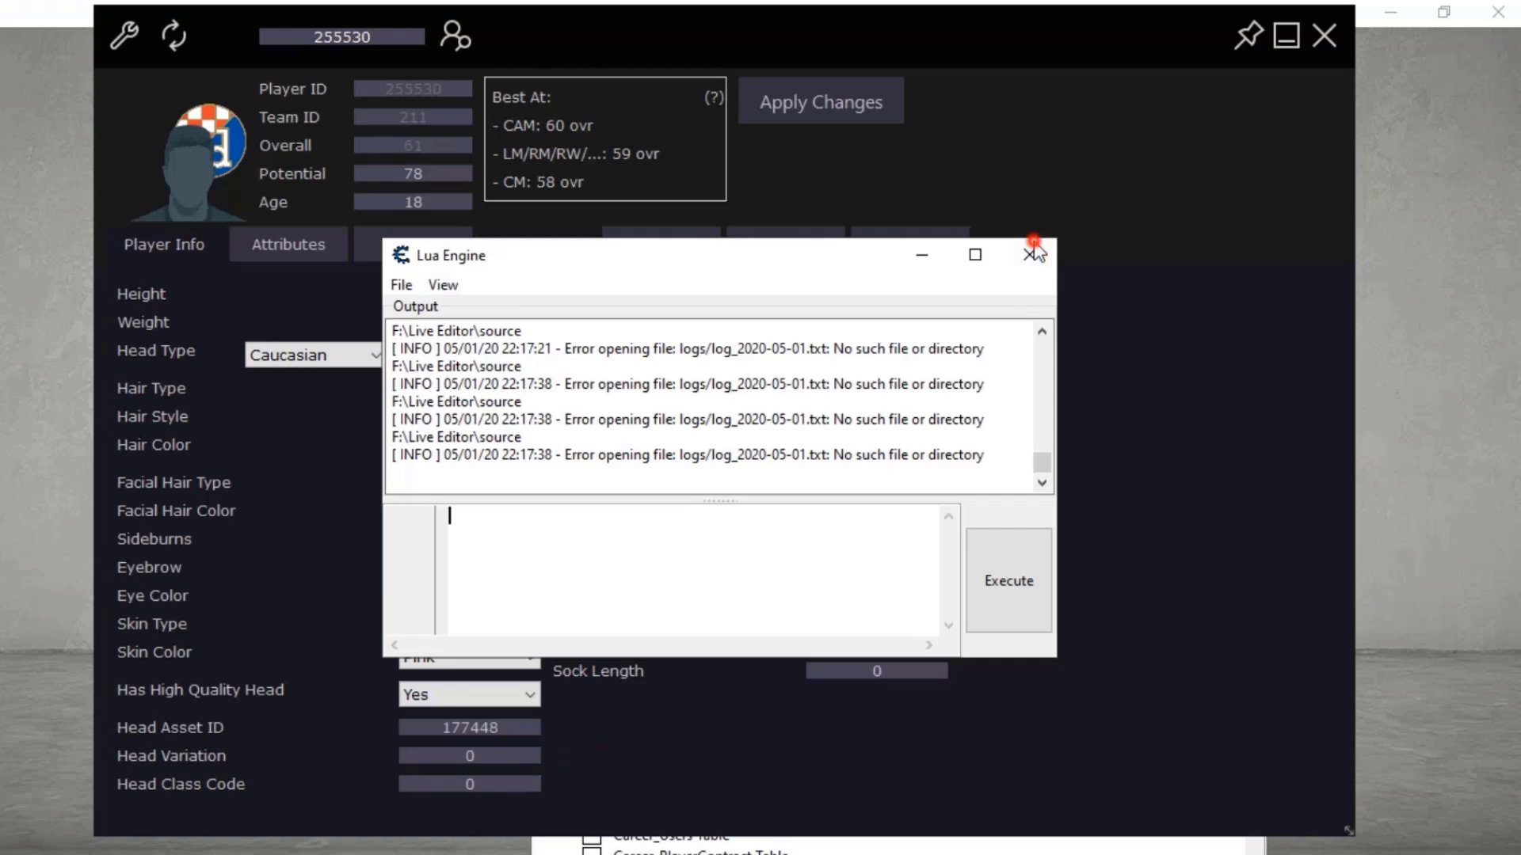
Look up the mod's Head ID in Frosty Mod Manager, use 177448 as the player's Head Asset ID, and apply the changes.
key("alt+Tab")
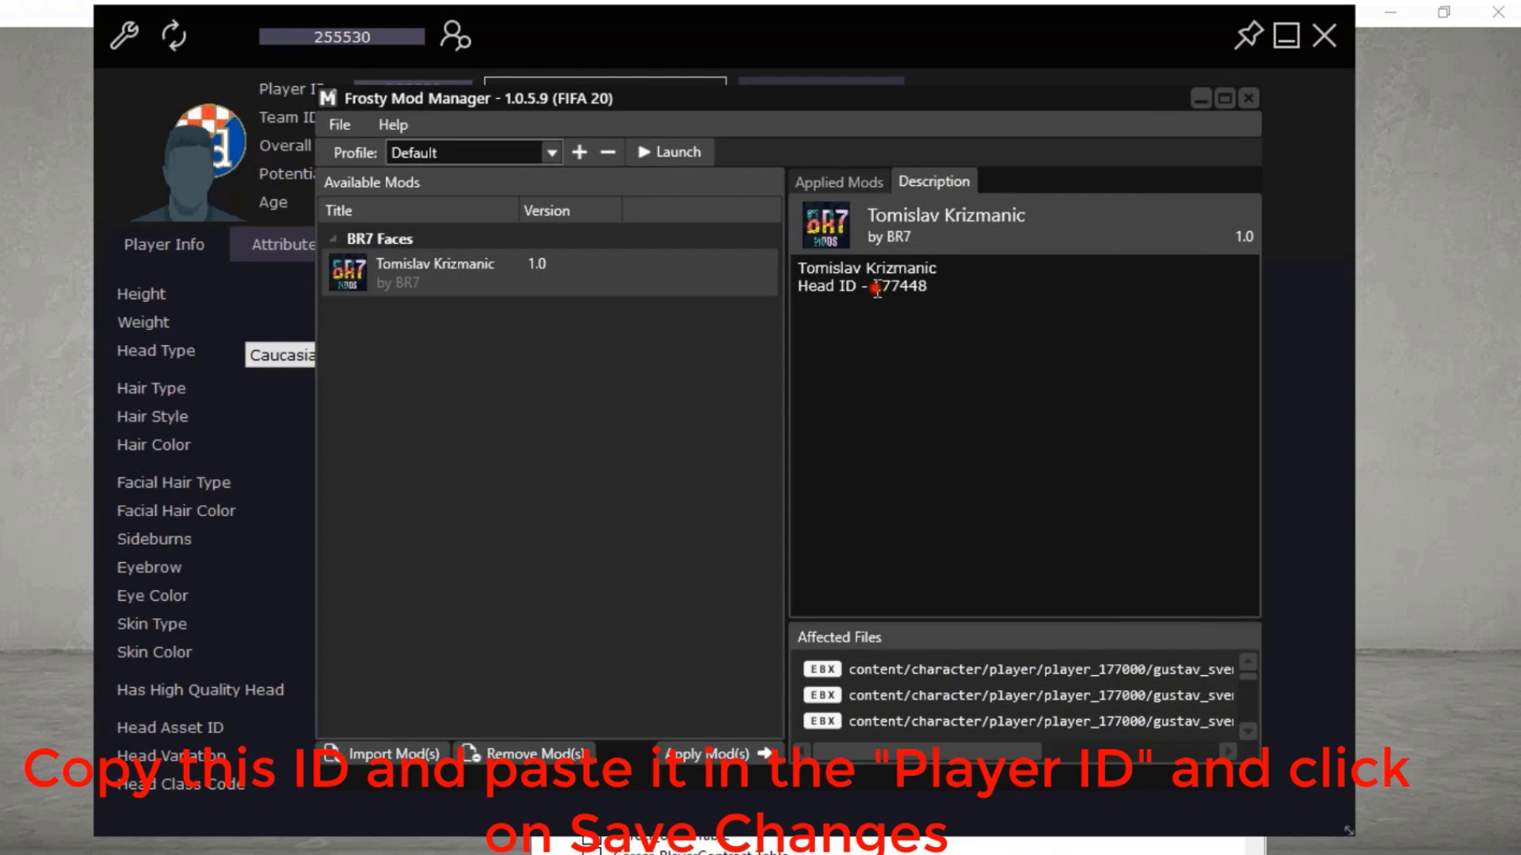
left_click_drag(877, 289, 927, 286)
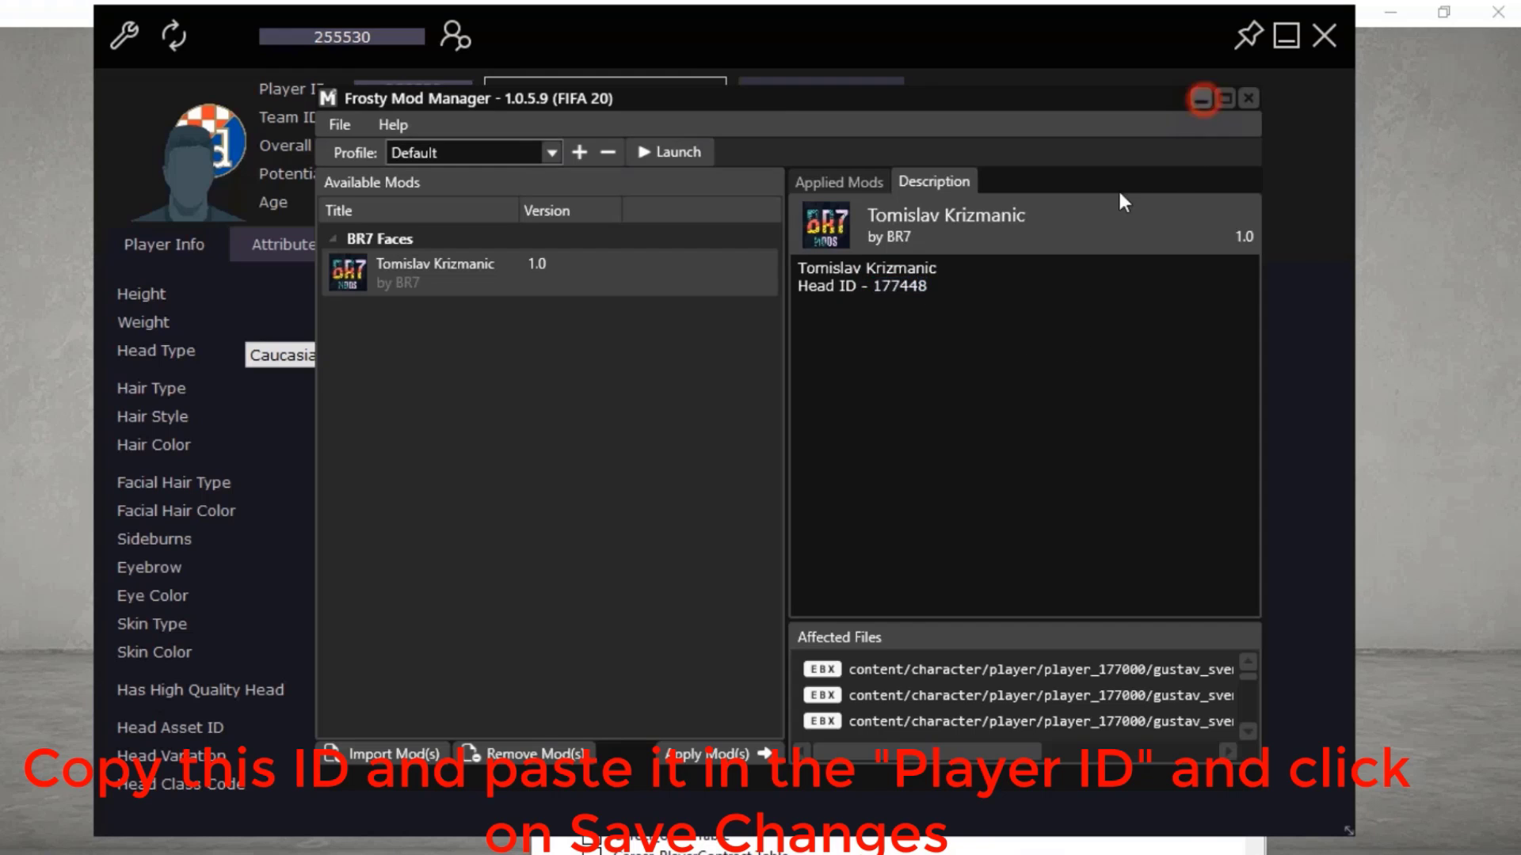
left_click(1248, 97)
left_click_drag(535, 727, 431, 733)
key("ctrl+c")
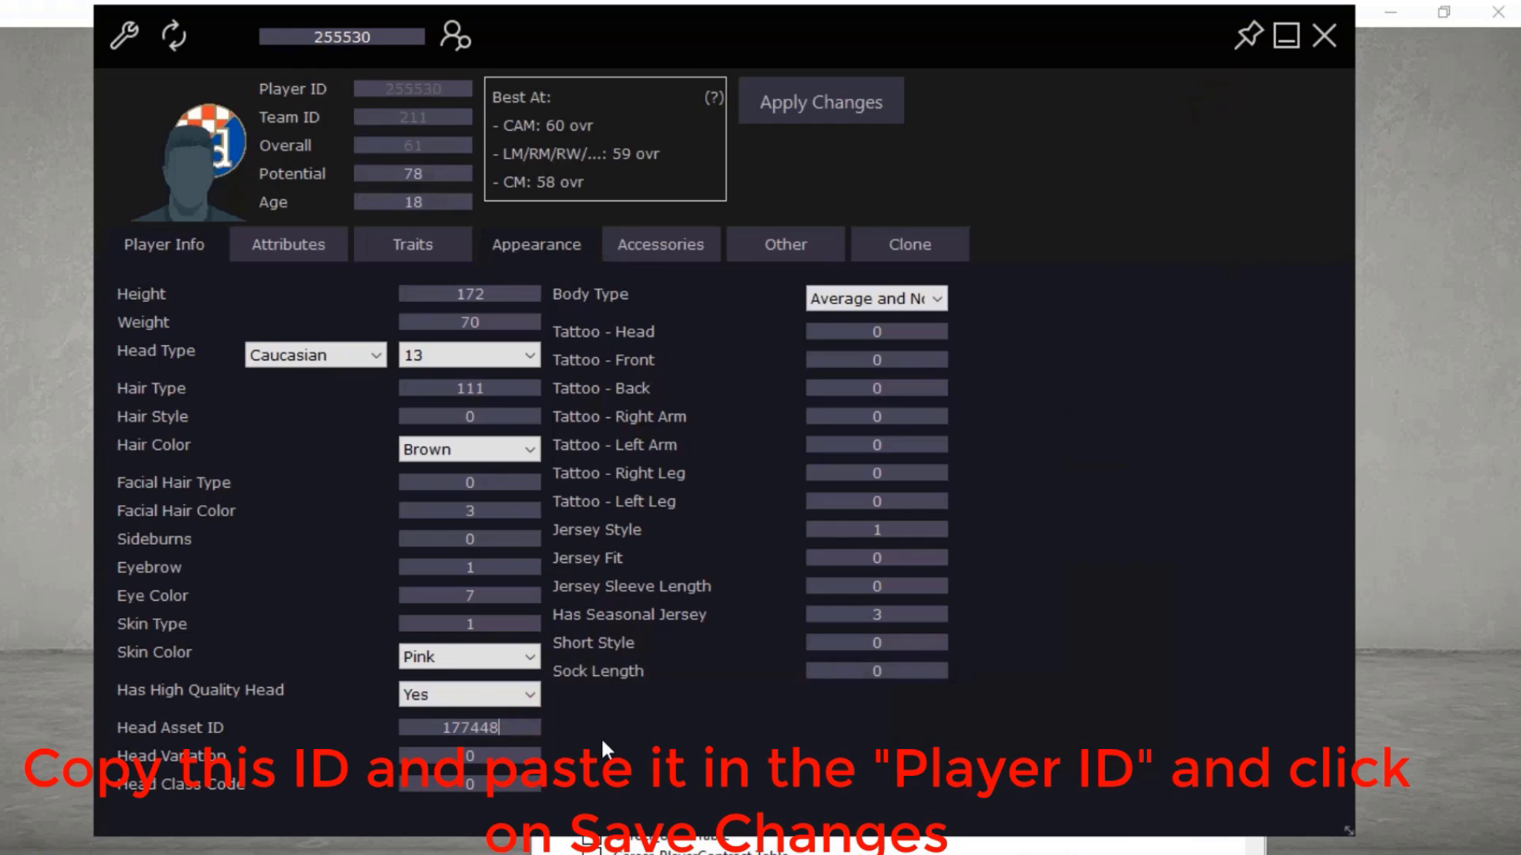
left_click(791, 117)
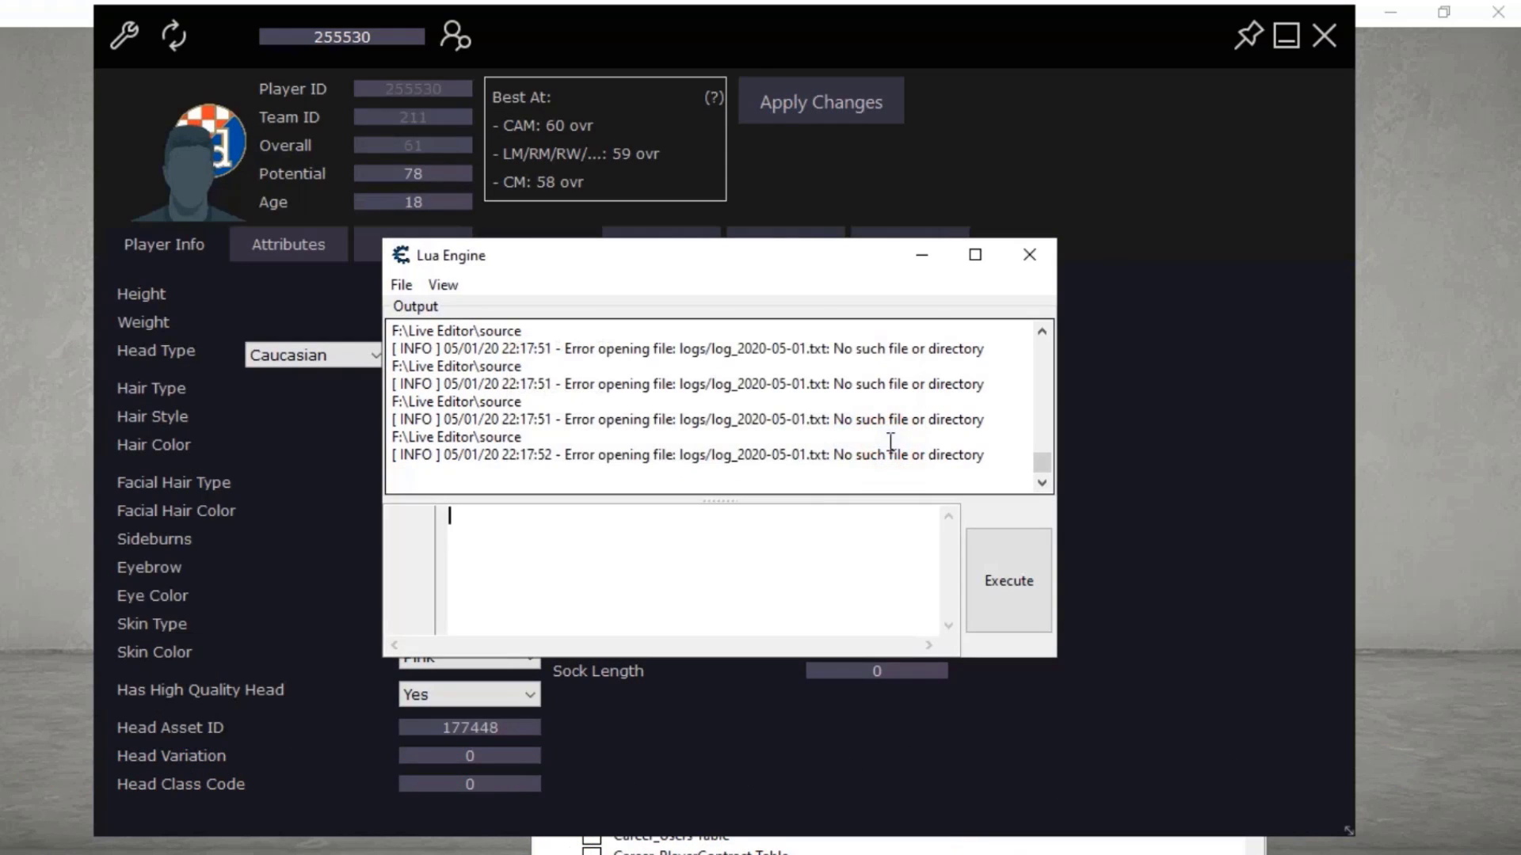
Return to FIFA 20, leave the player editing screens and highlight Profile on the Customise screen.
left_click(1447, 563)
key("Escape")
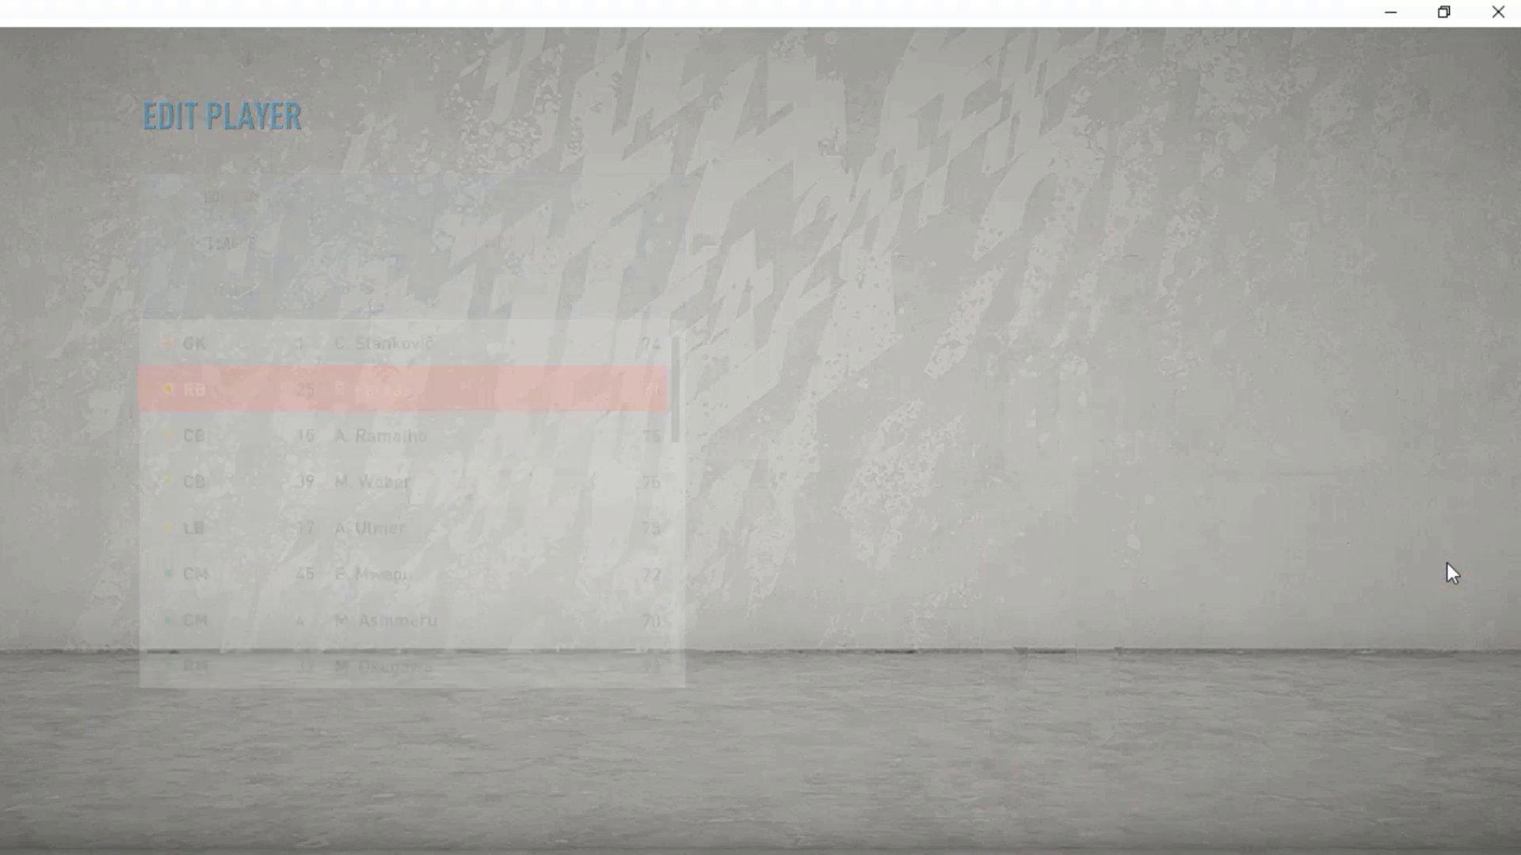
key("Escape")
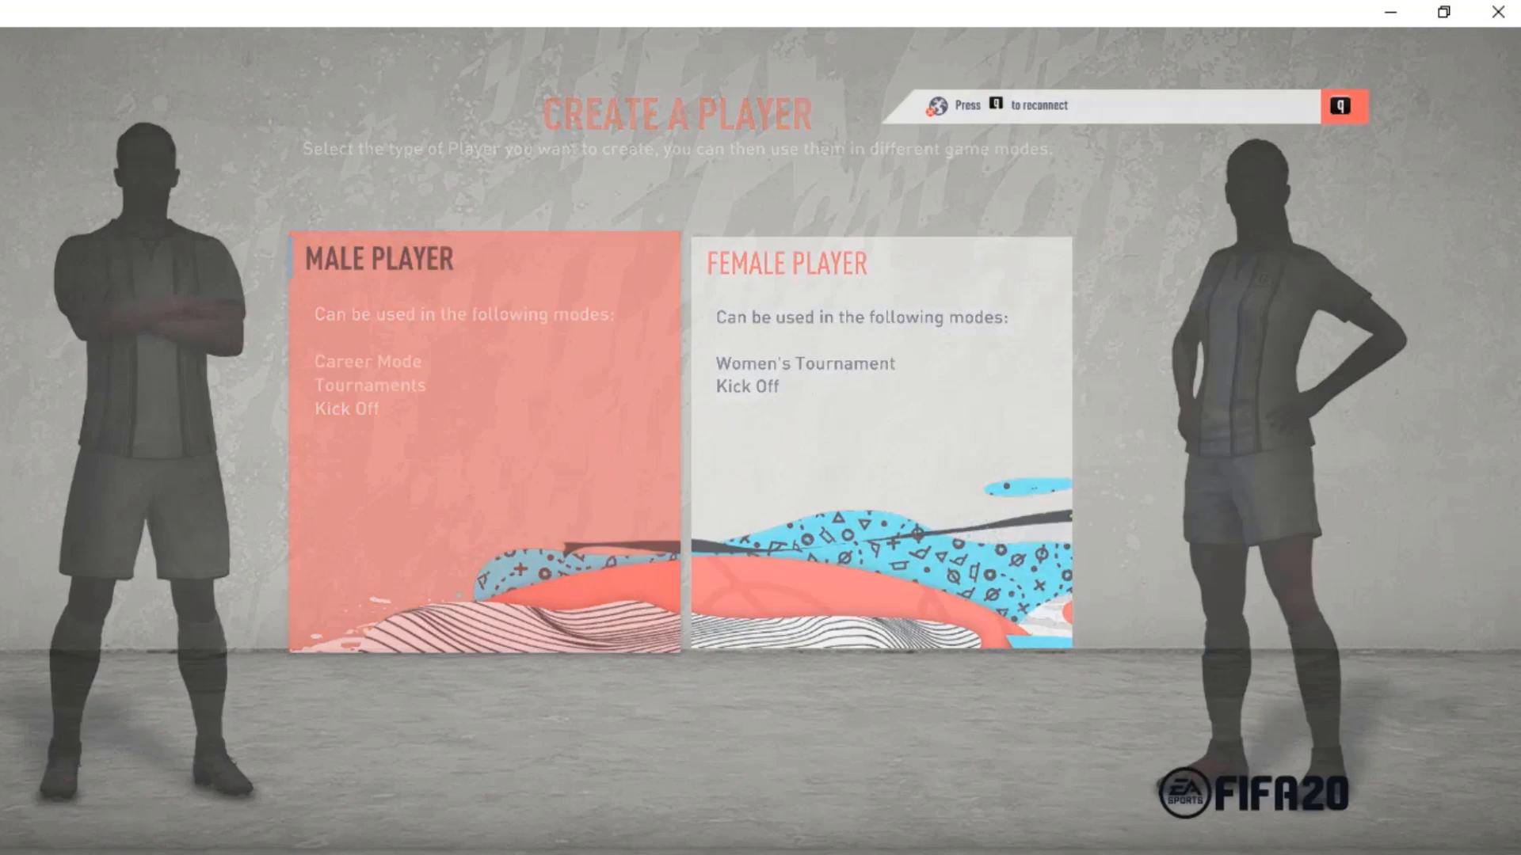
key("Up")
key("Left")
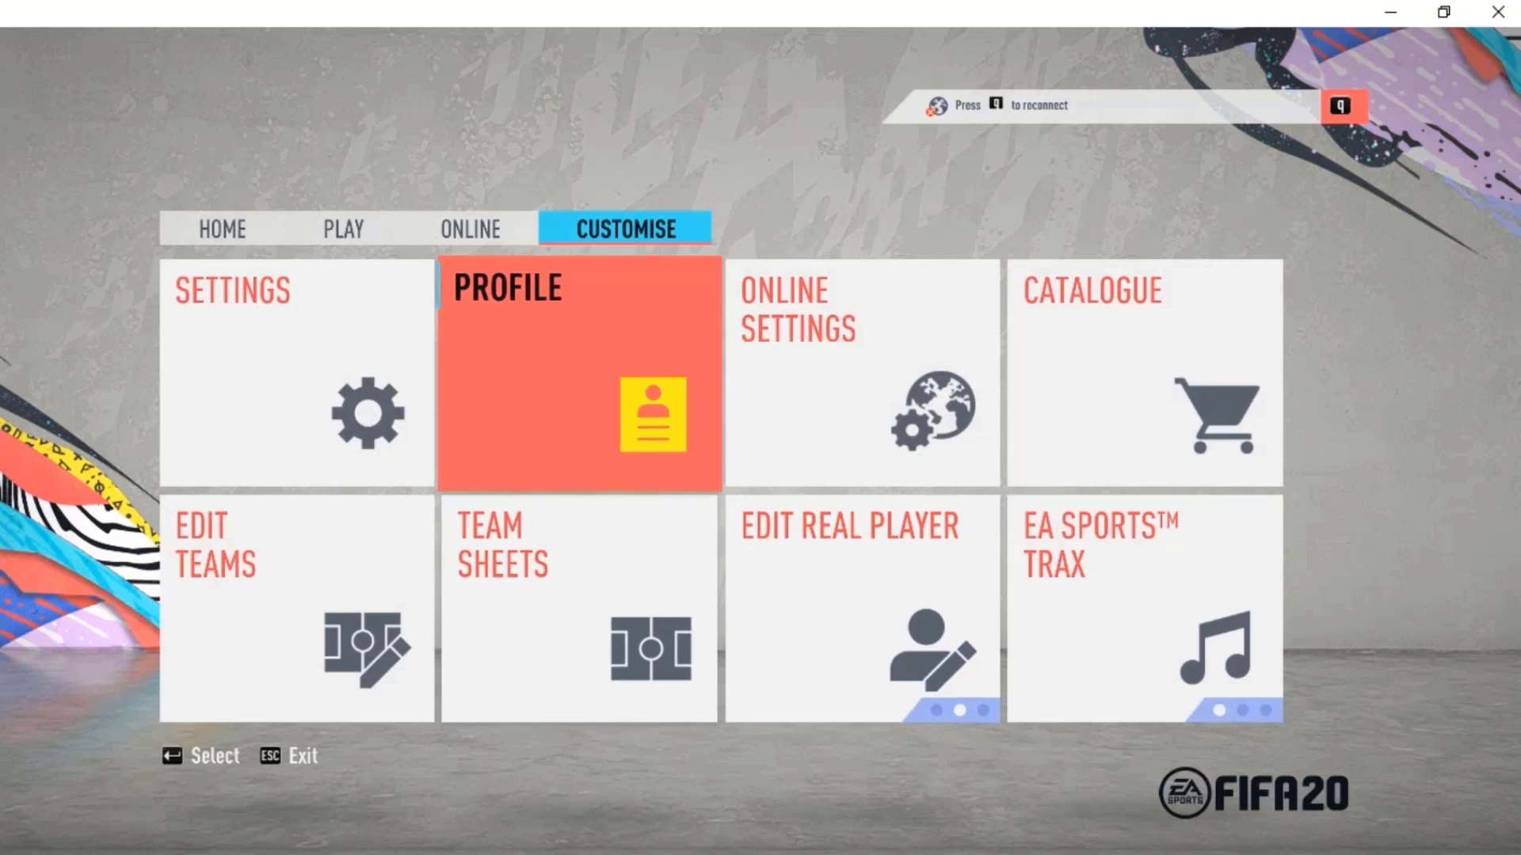
Save the squads from the Profile screen over the existing CWP file, and leave the Profile screen.
key("Return")
key("Left")
key("Return")
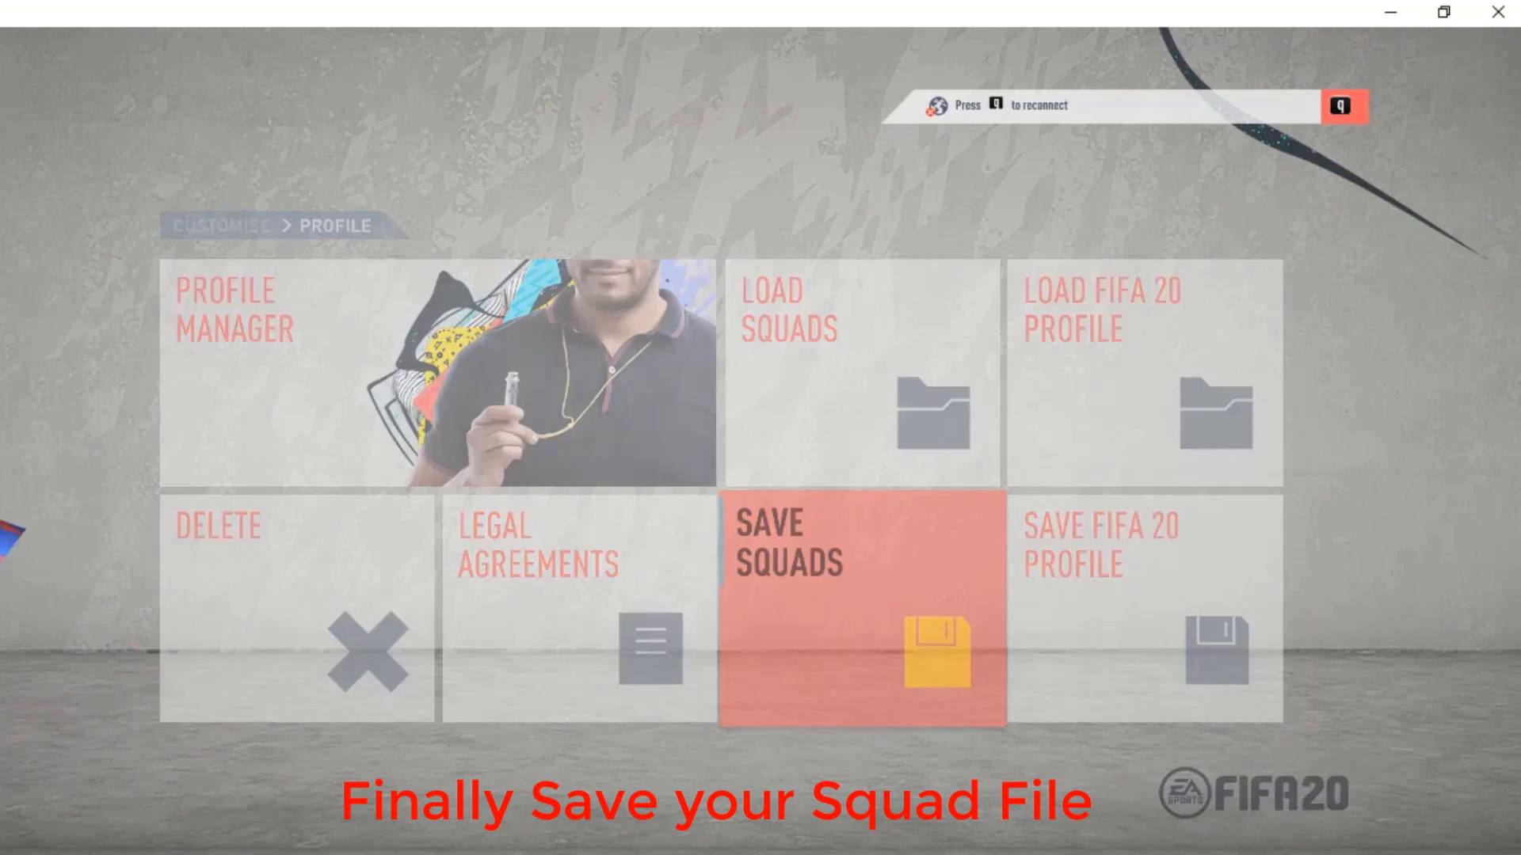
key("Down")
key("Return")
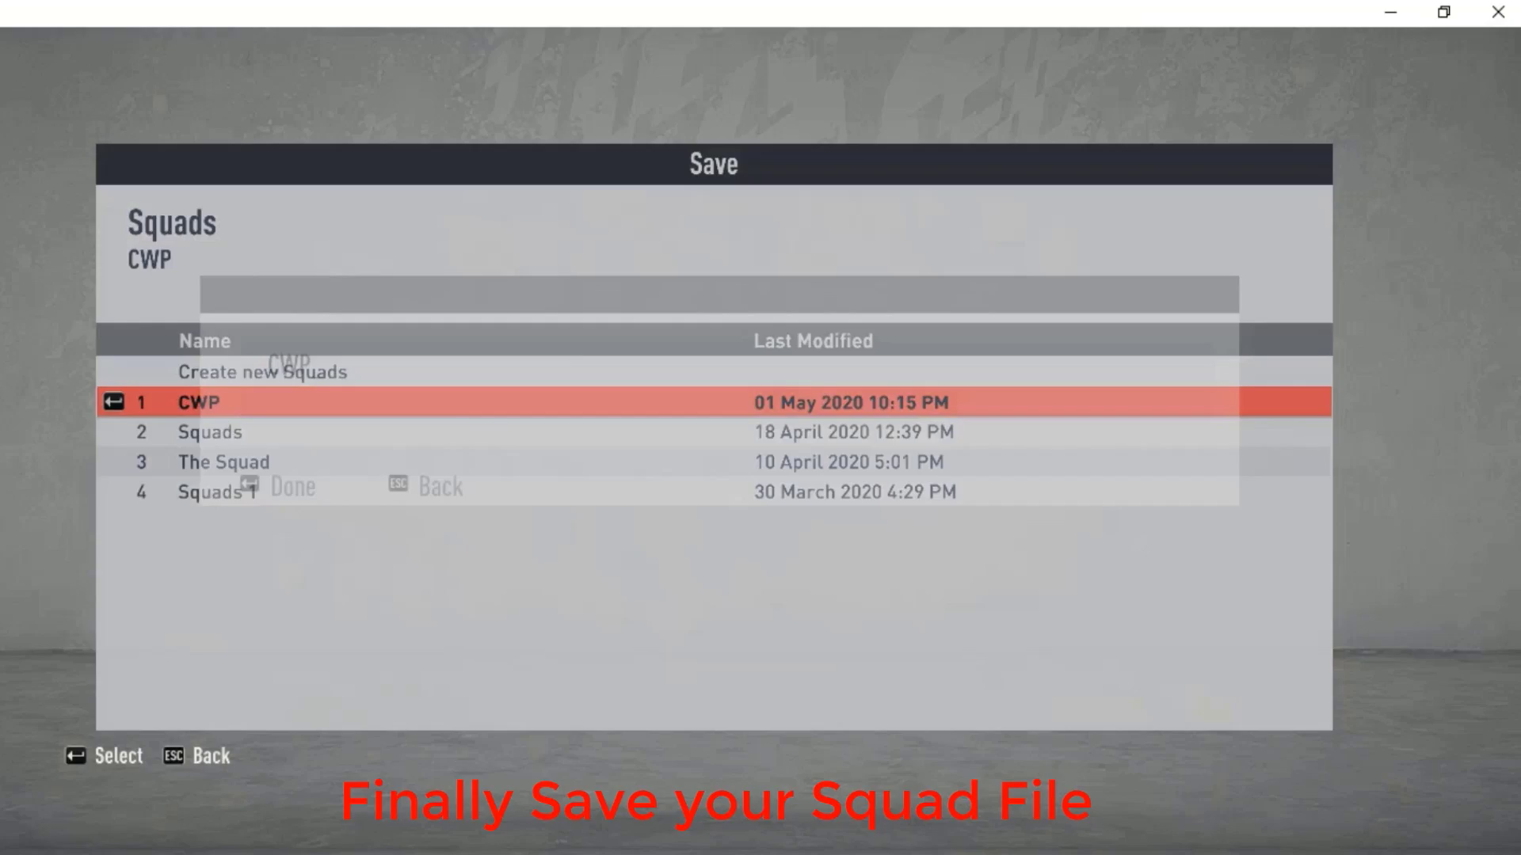
key("Return")
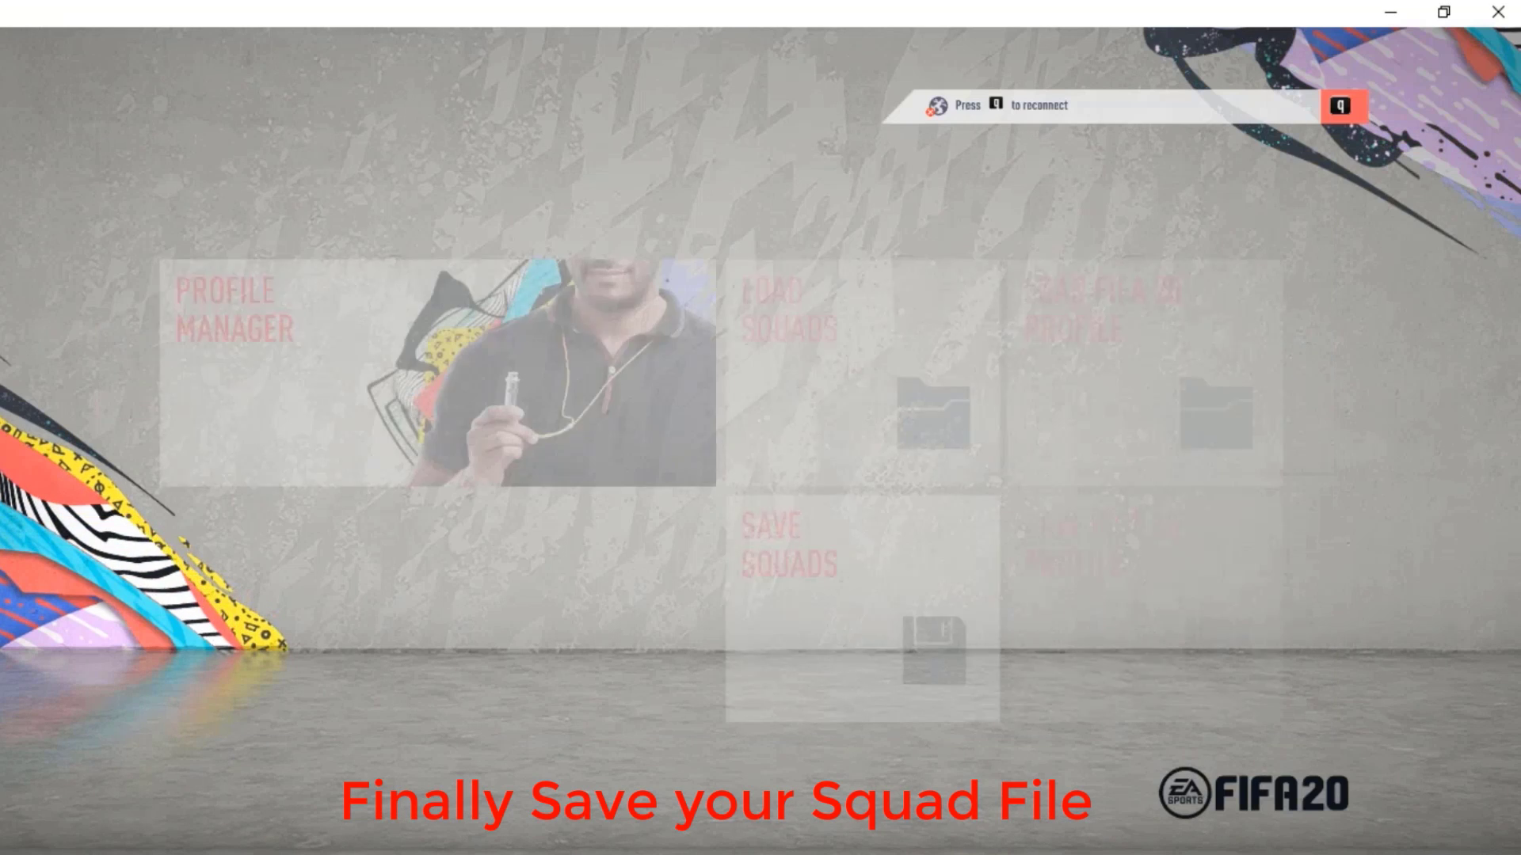
key("Escape")
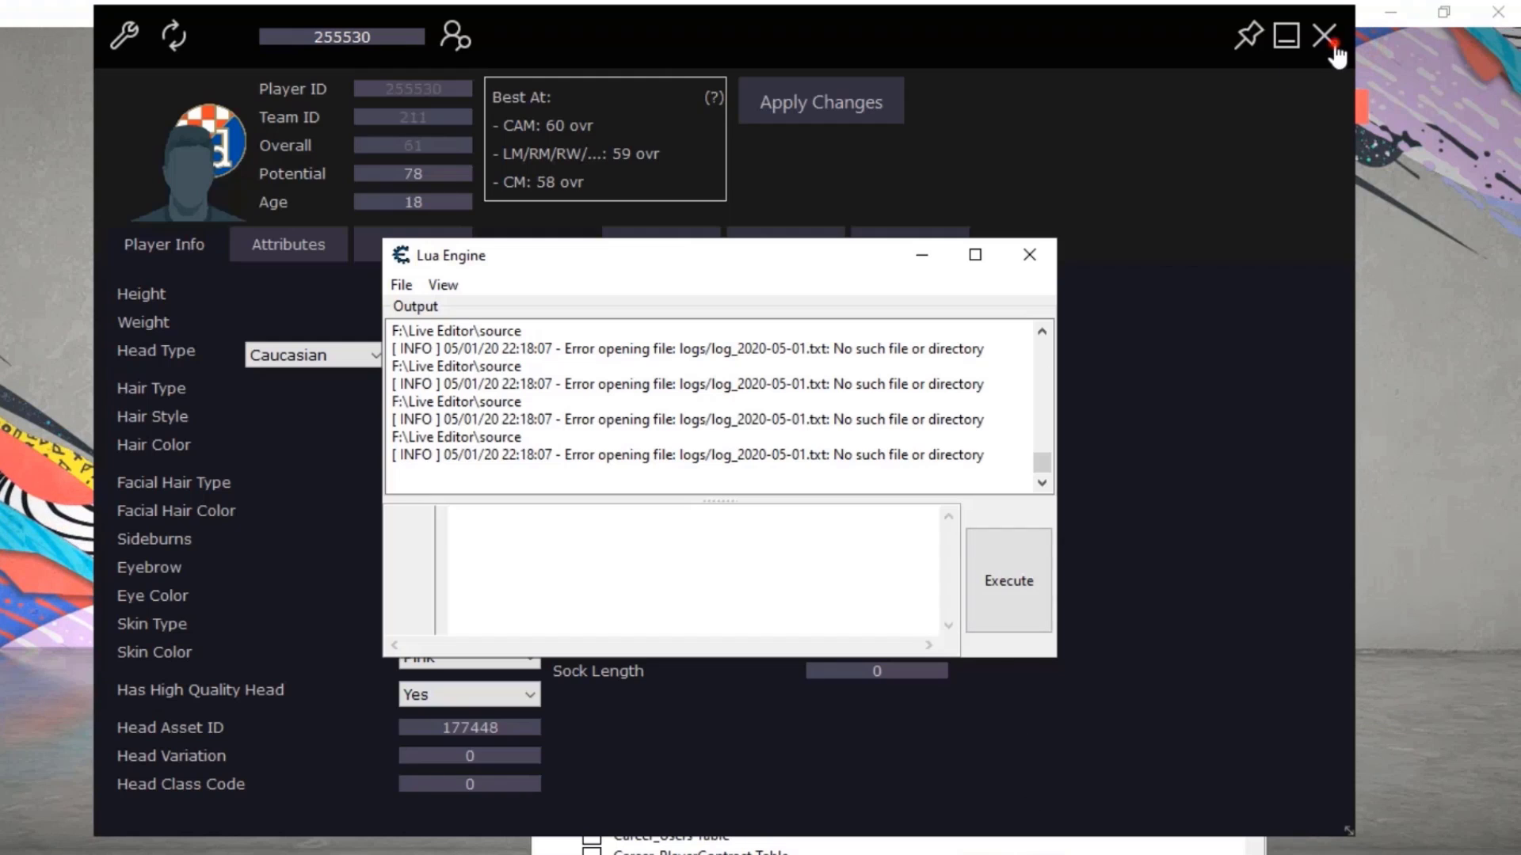
Close the Players Editor and return to the FIFA 20 Home screen.
left_click(1333, 43)
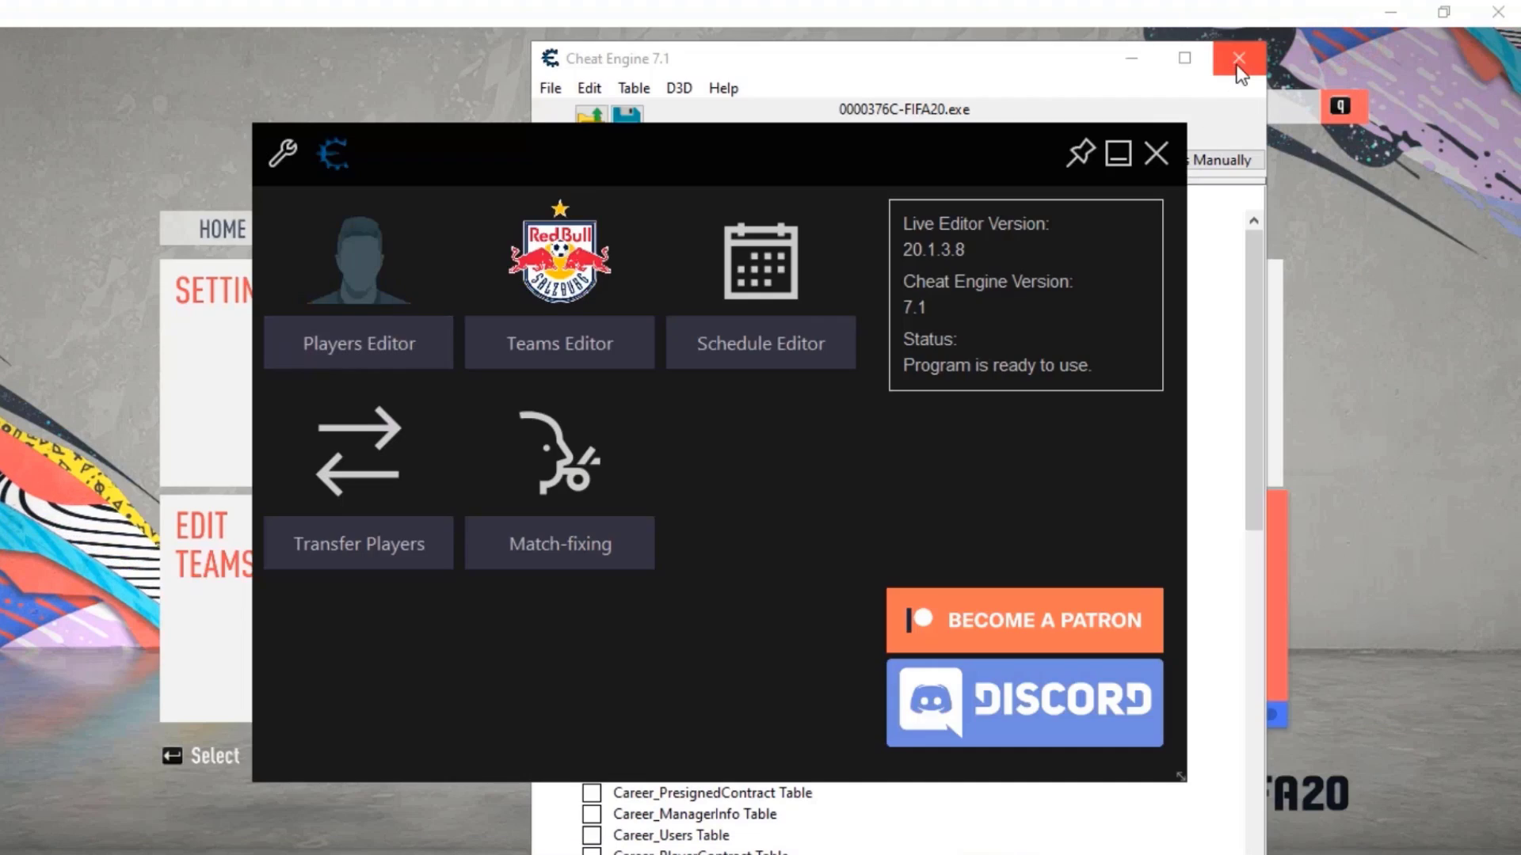
left_click(1513, 342)
key("Escape")
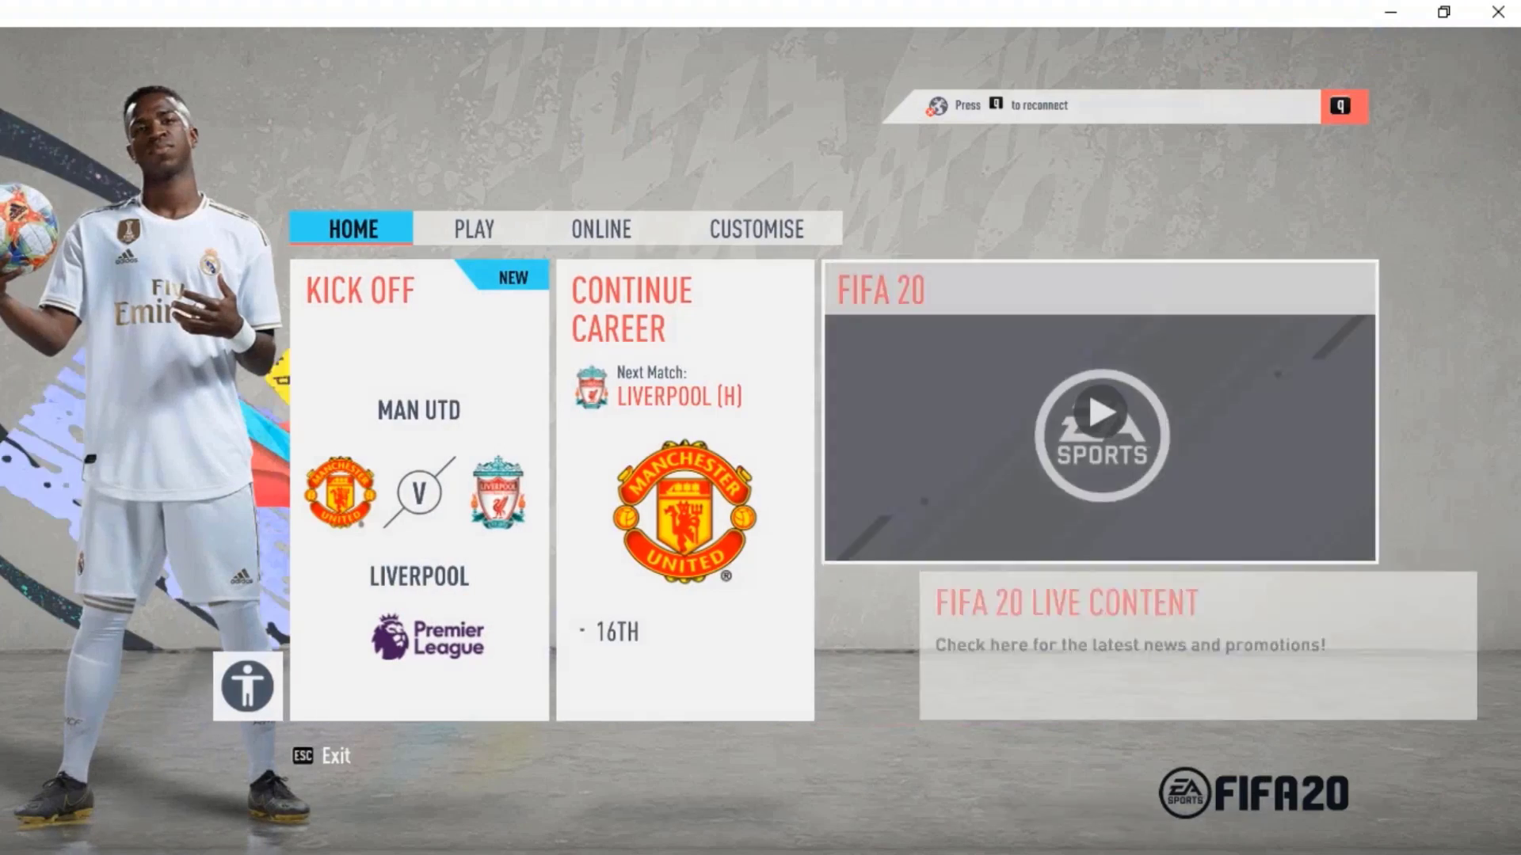
Start an offline Kick Off classic match with the keyboard player on the home side.
key("Return")
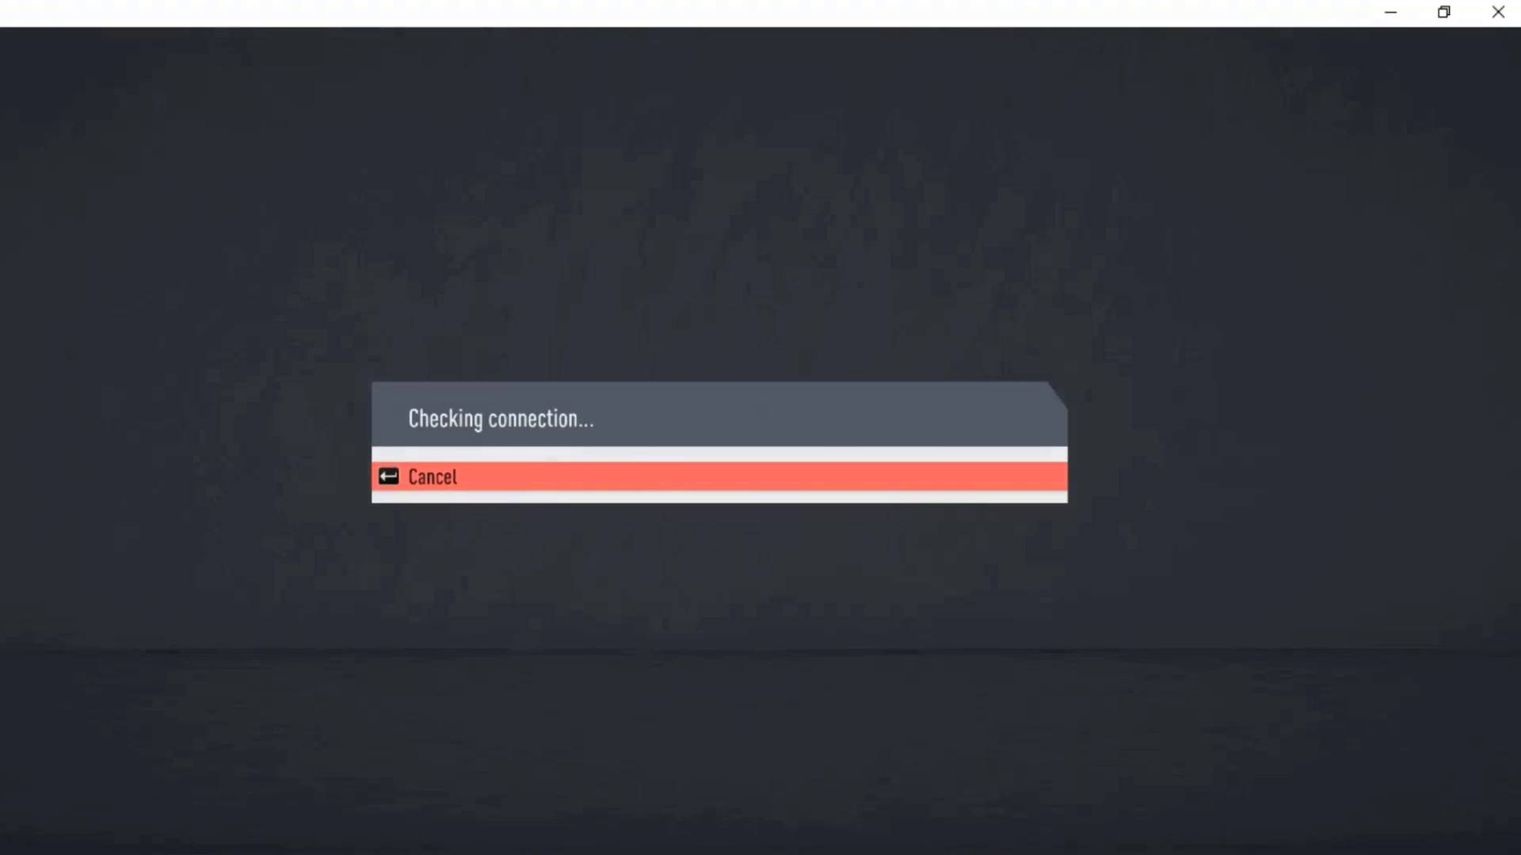
key("Left")
key("Return")
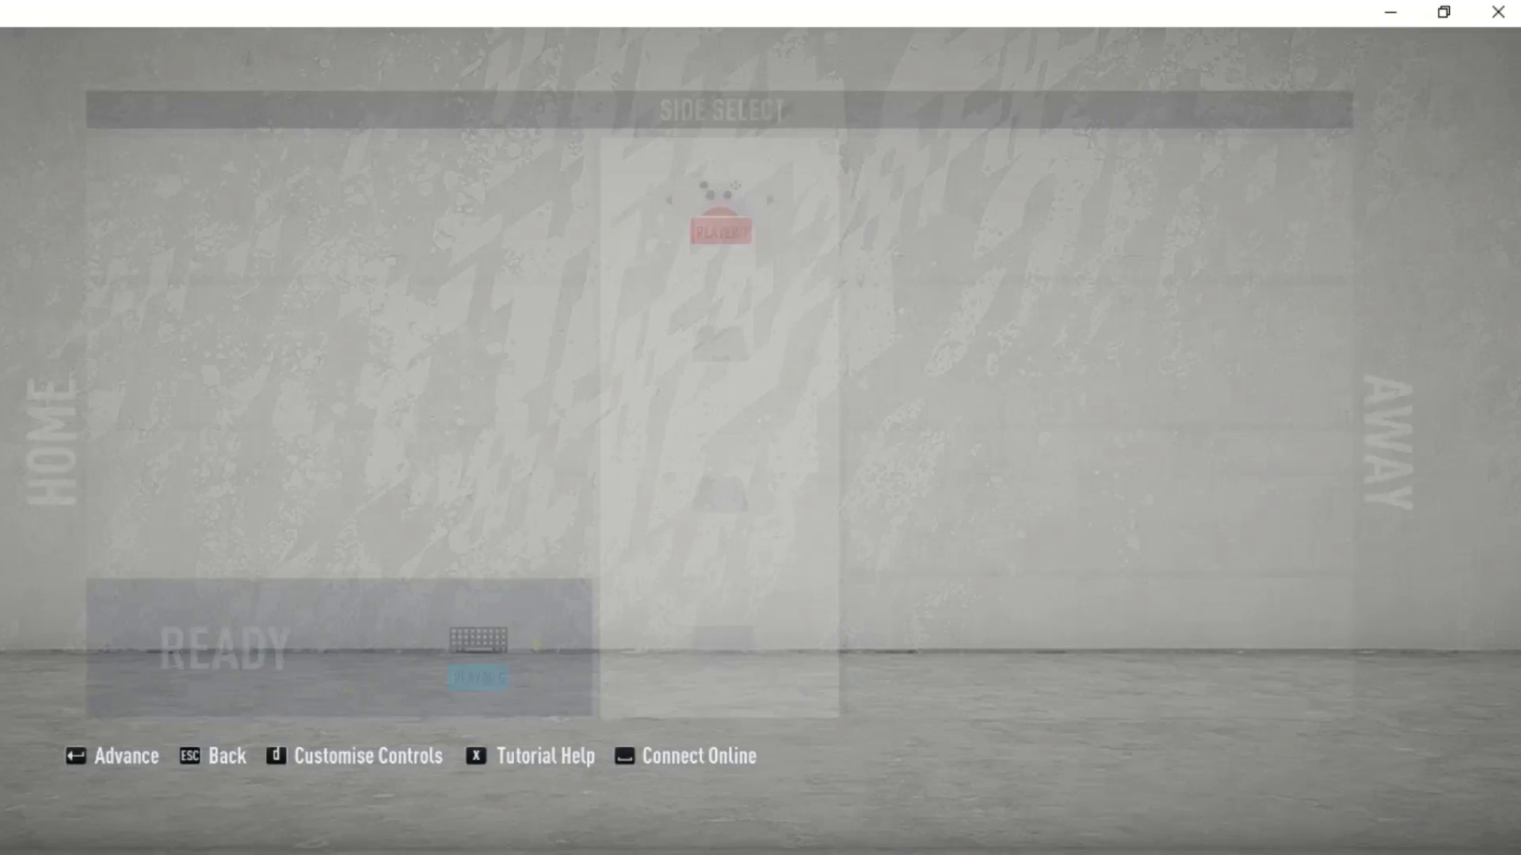
key("Return")
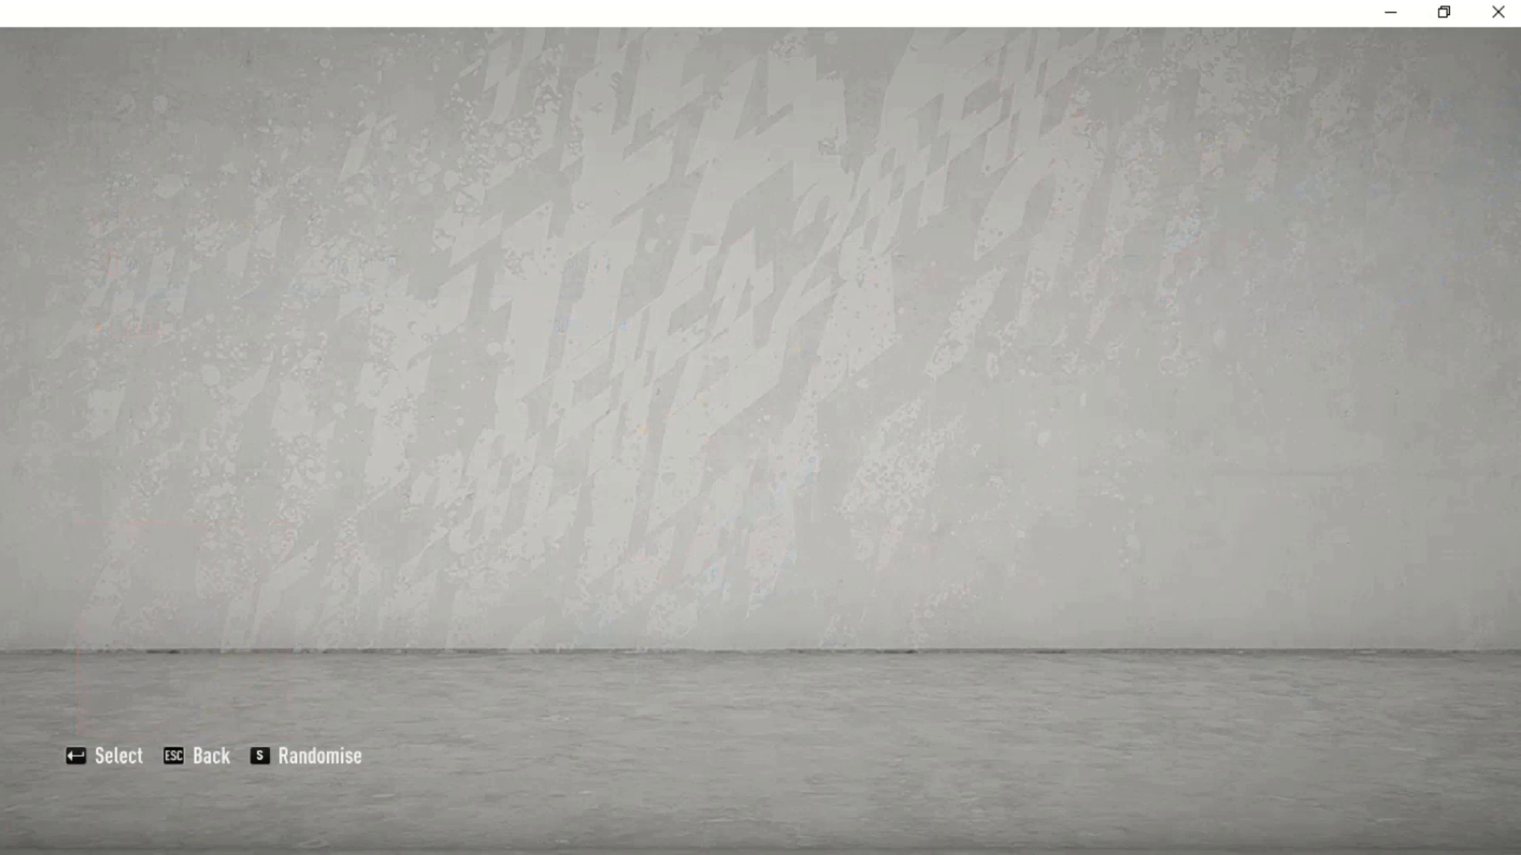
Set the home team's country to Rest of World.
key("Up")
key("Right")
key("Right")
key("Right")
key("Right")
key("Right")
key("Right")
key("Right")
key("Right")
key("Right")
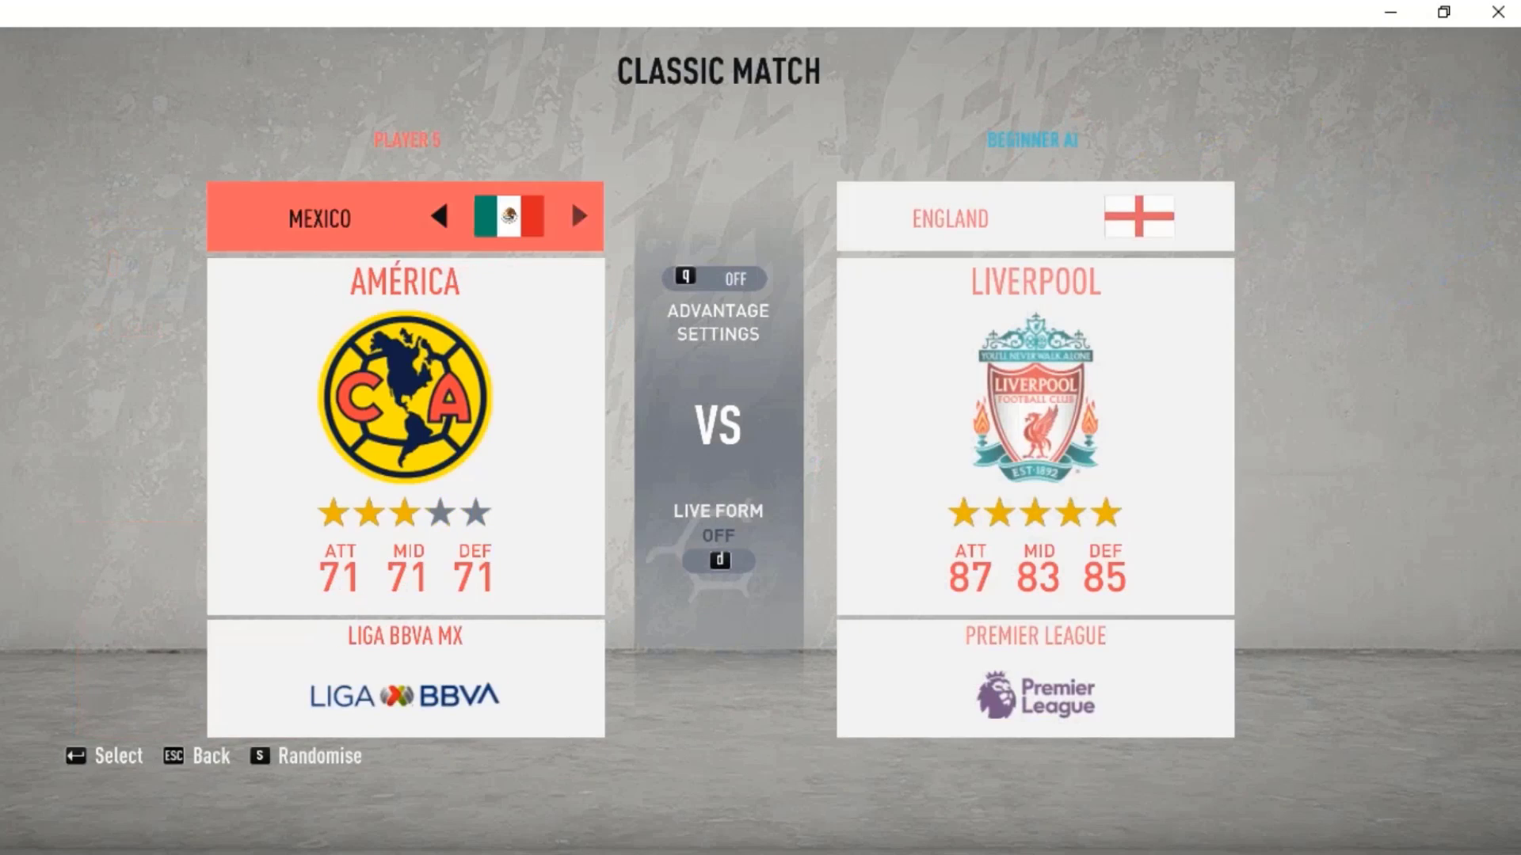
key("Right")
key("Right")
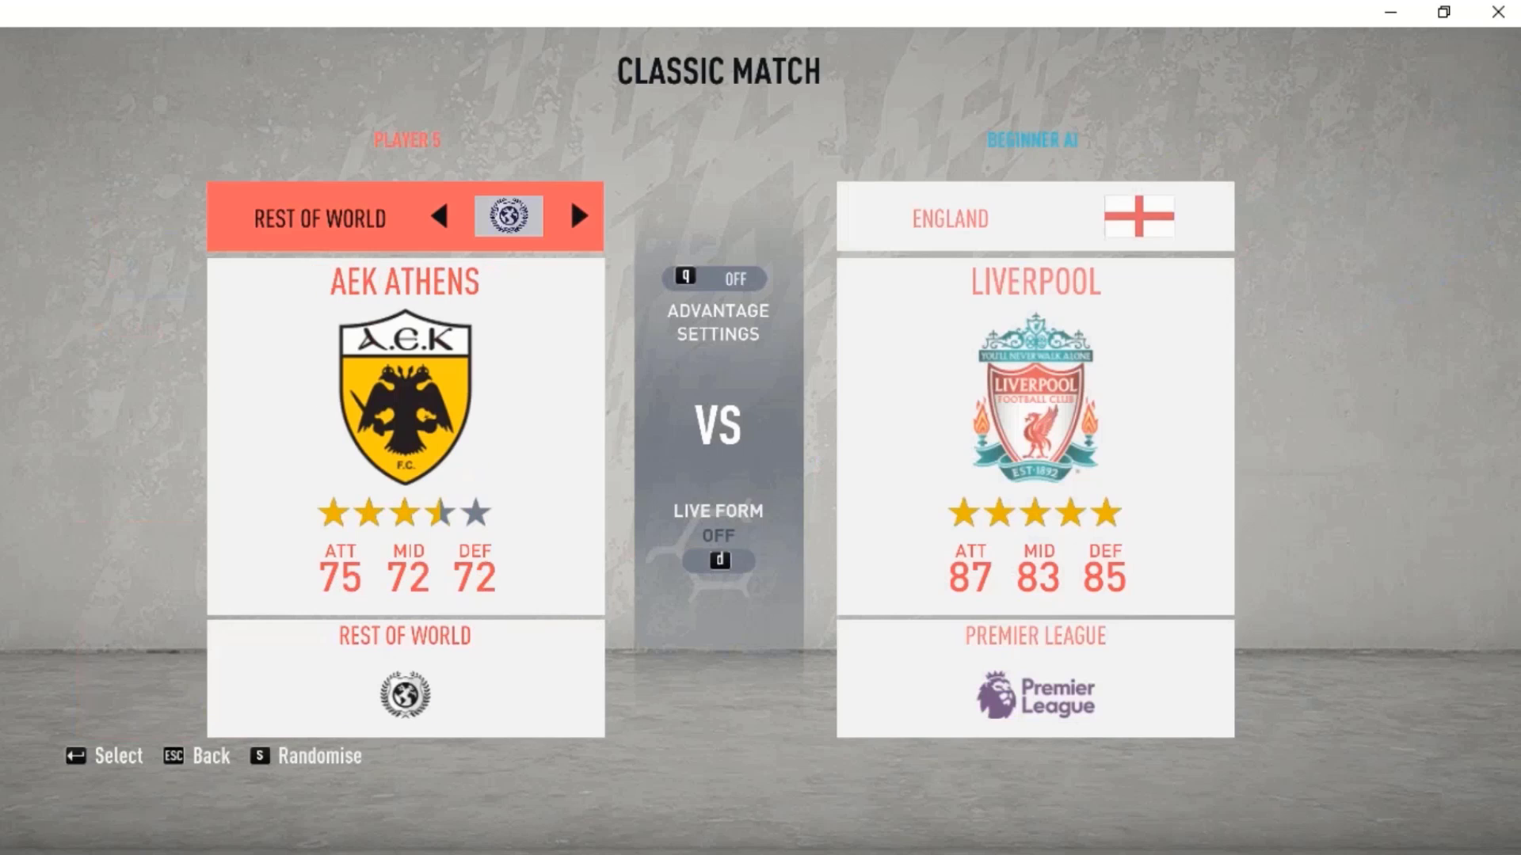
Choose Dinamo Zagreb as the home team and confirm it as ready.
key("Down")
key("Right")
key("Right")
key("Right")
key("Right")
key("Down")
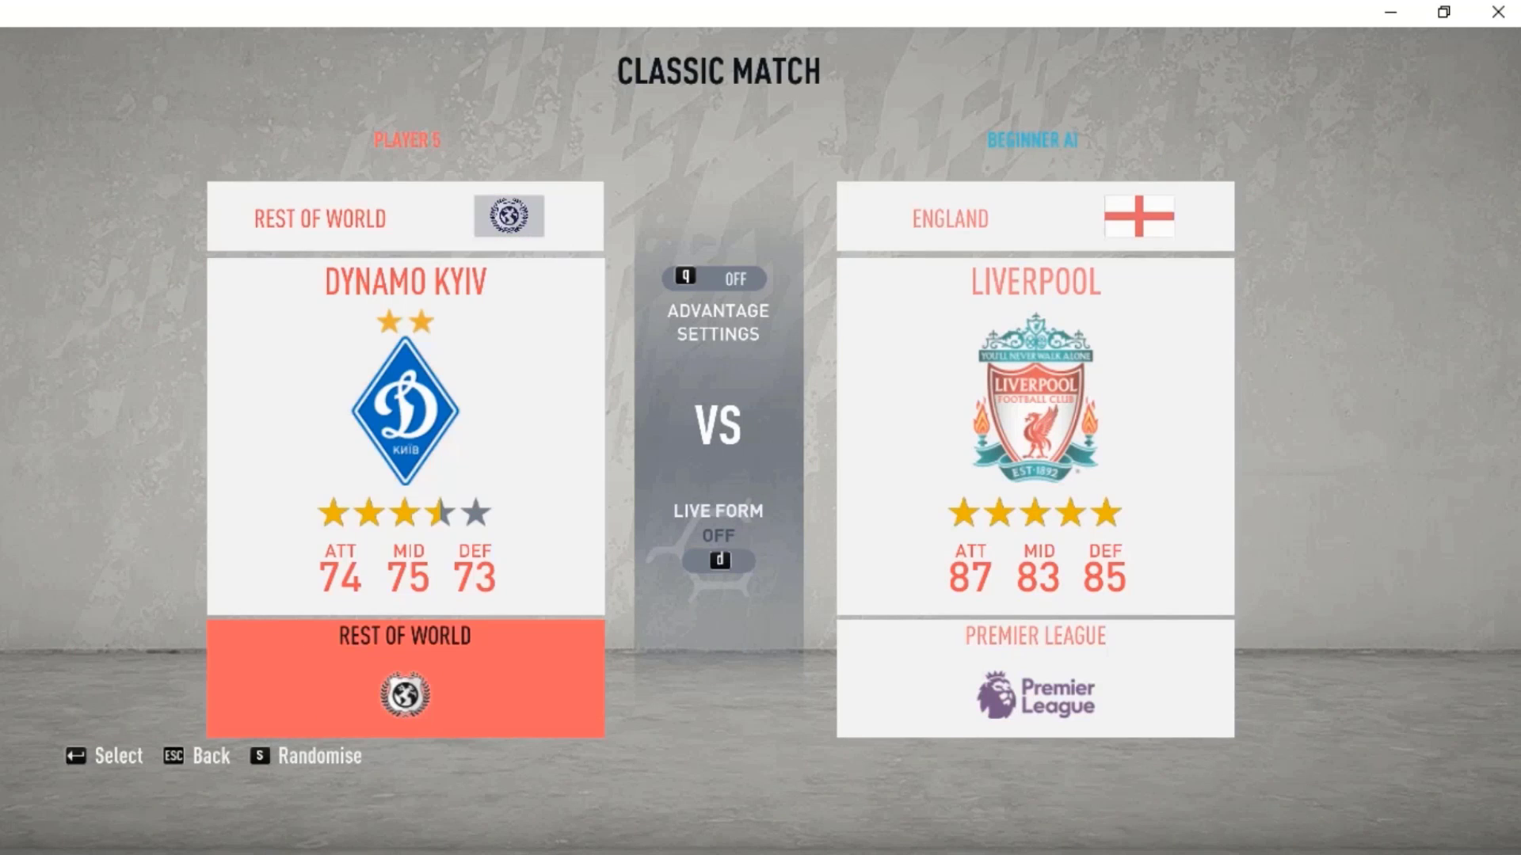
key("Up")
key("Left")
key("Return")
Choose AS Monaco from France as the away team and confirm it.
key("Right")
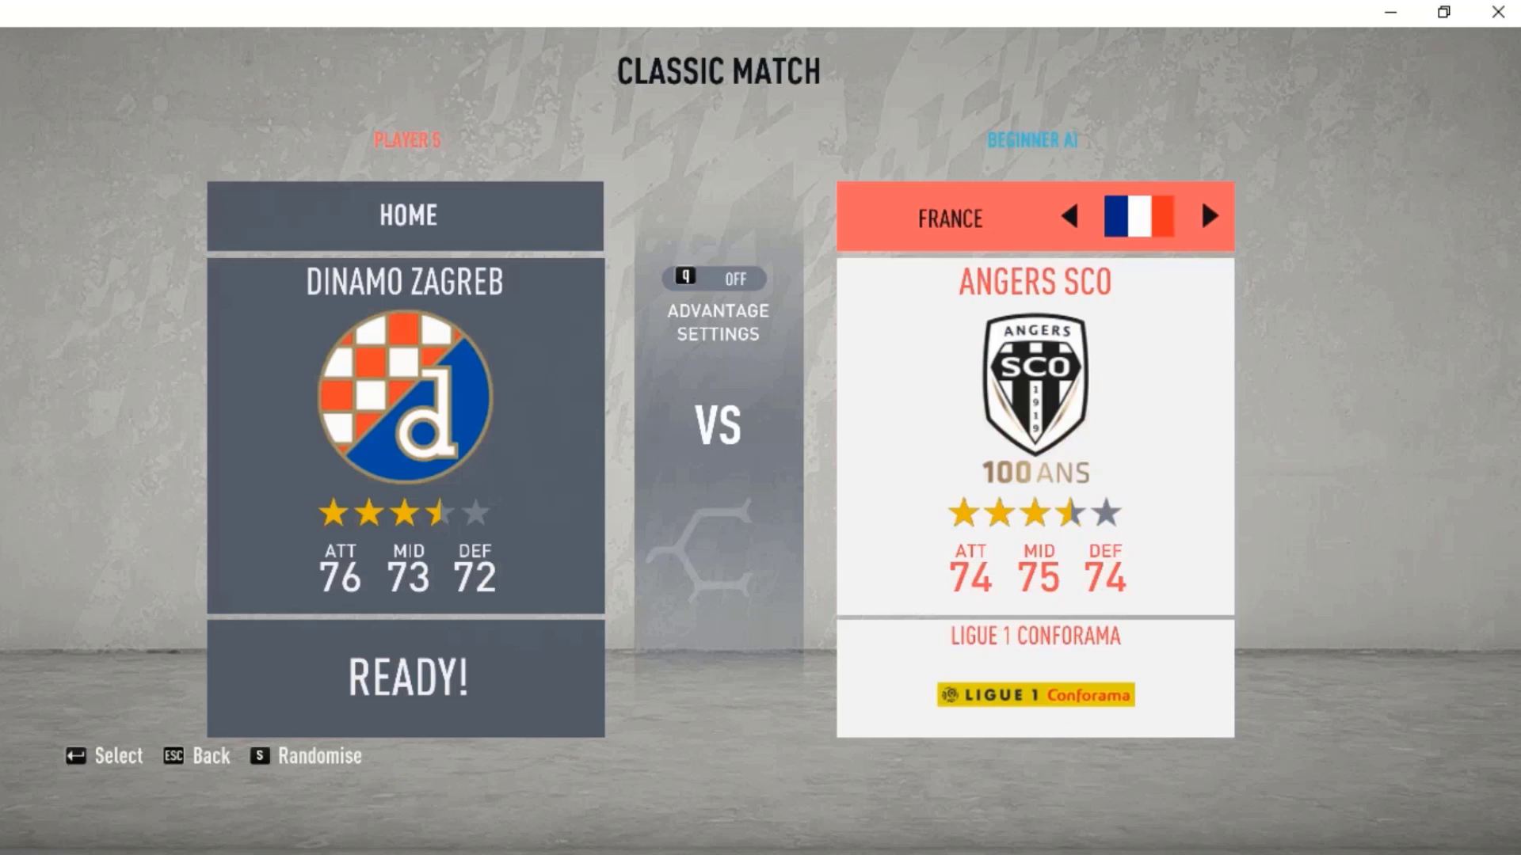
key("Right")
key("Left")
key("Down")
key("Right")
key("Return")
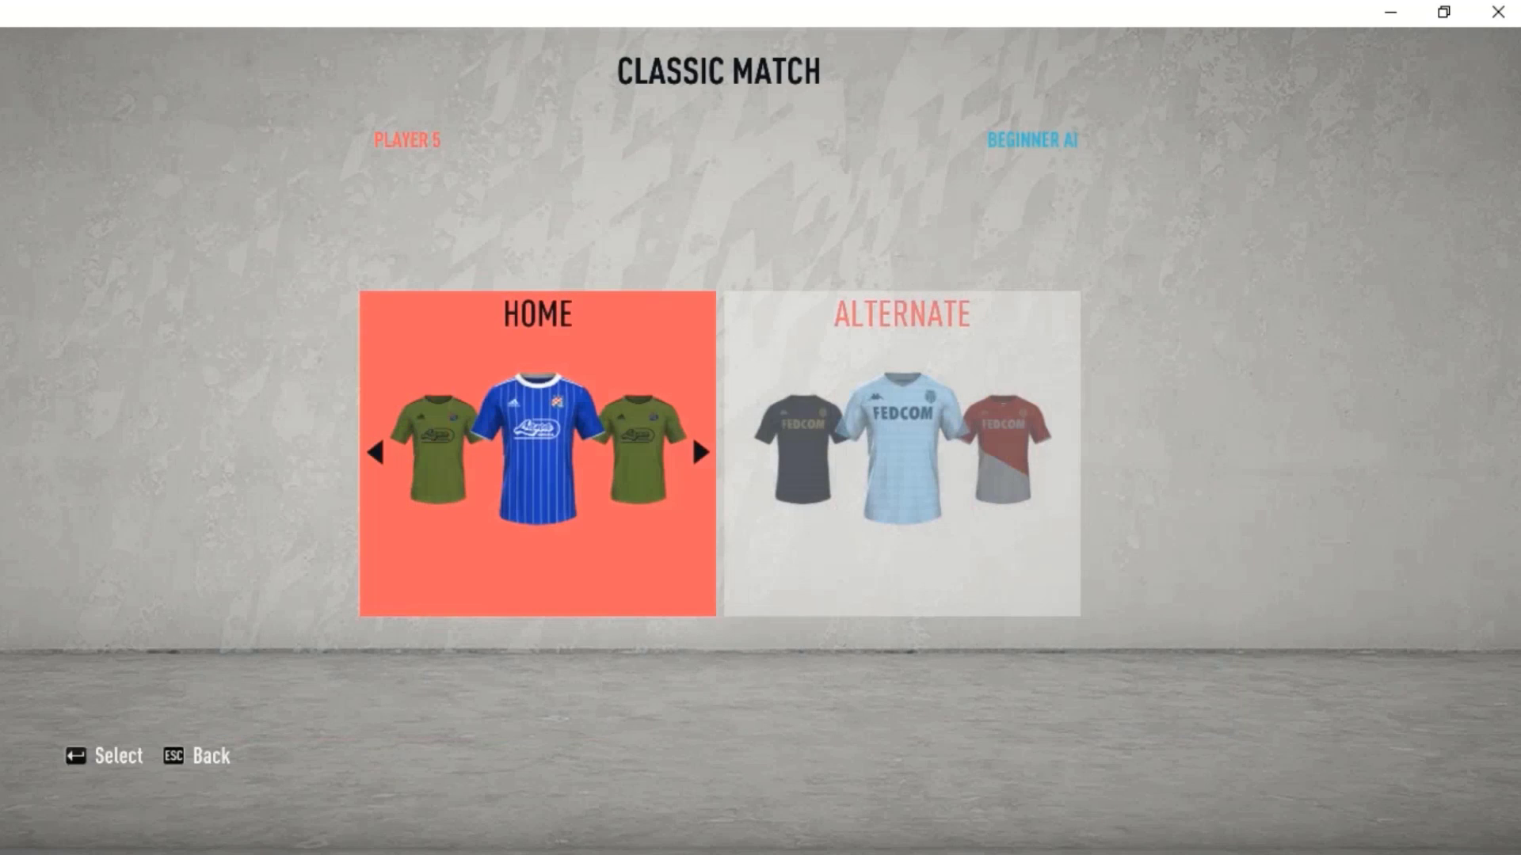
Accept Dinamo Zagreb's Home kit and Monaco's Alternate kit, and open the Dinamo Zagreb squad screen.
key("Return")
key("Return")
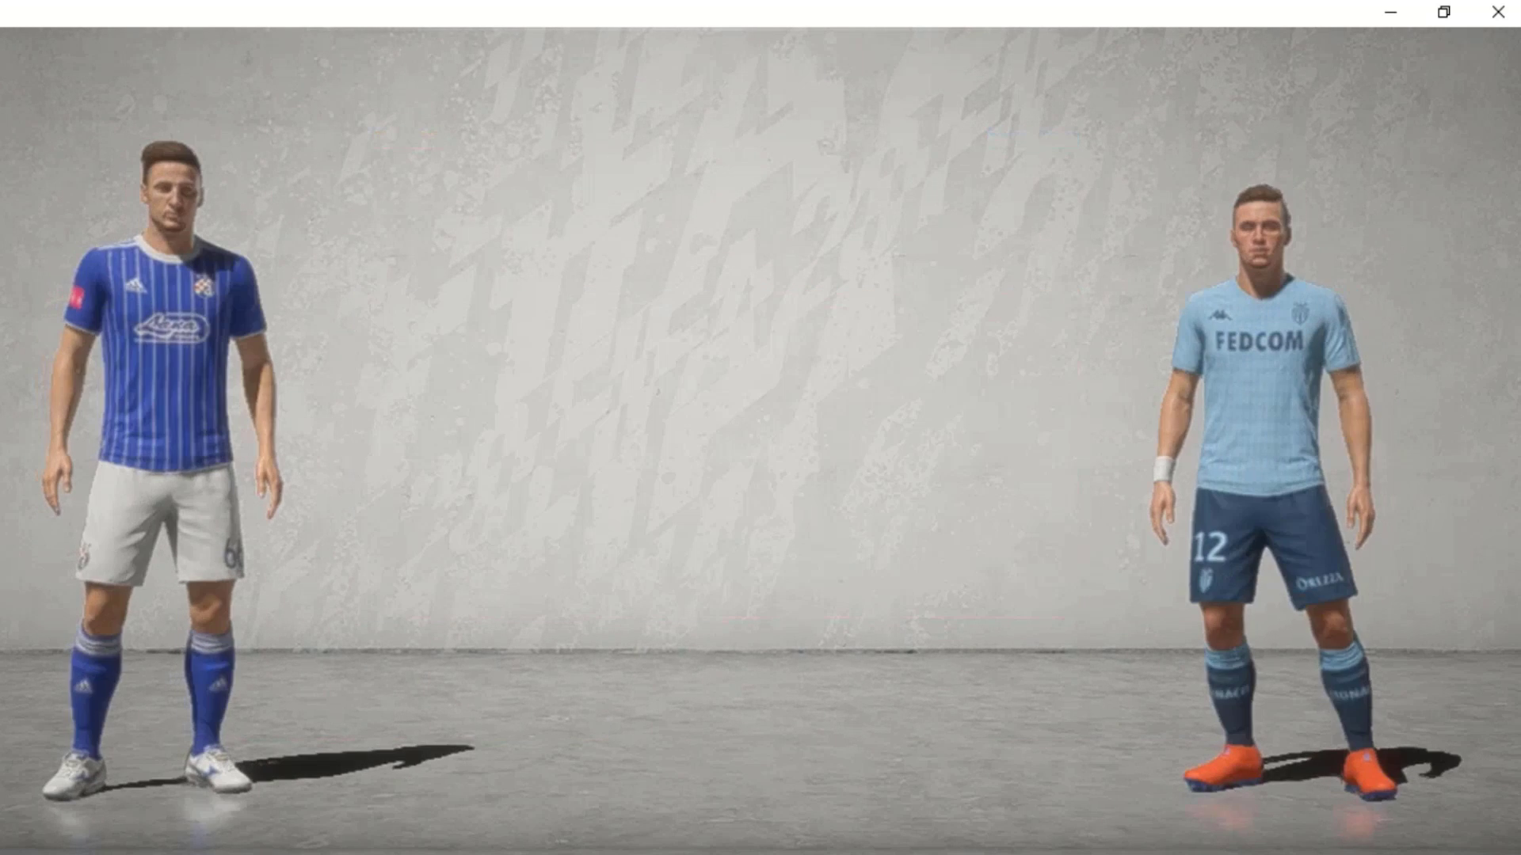
key("Return")
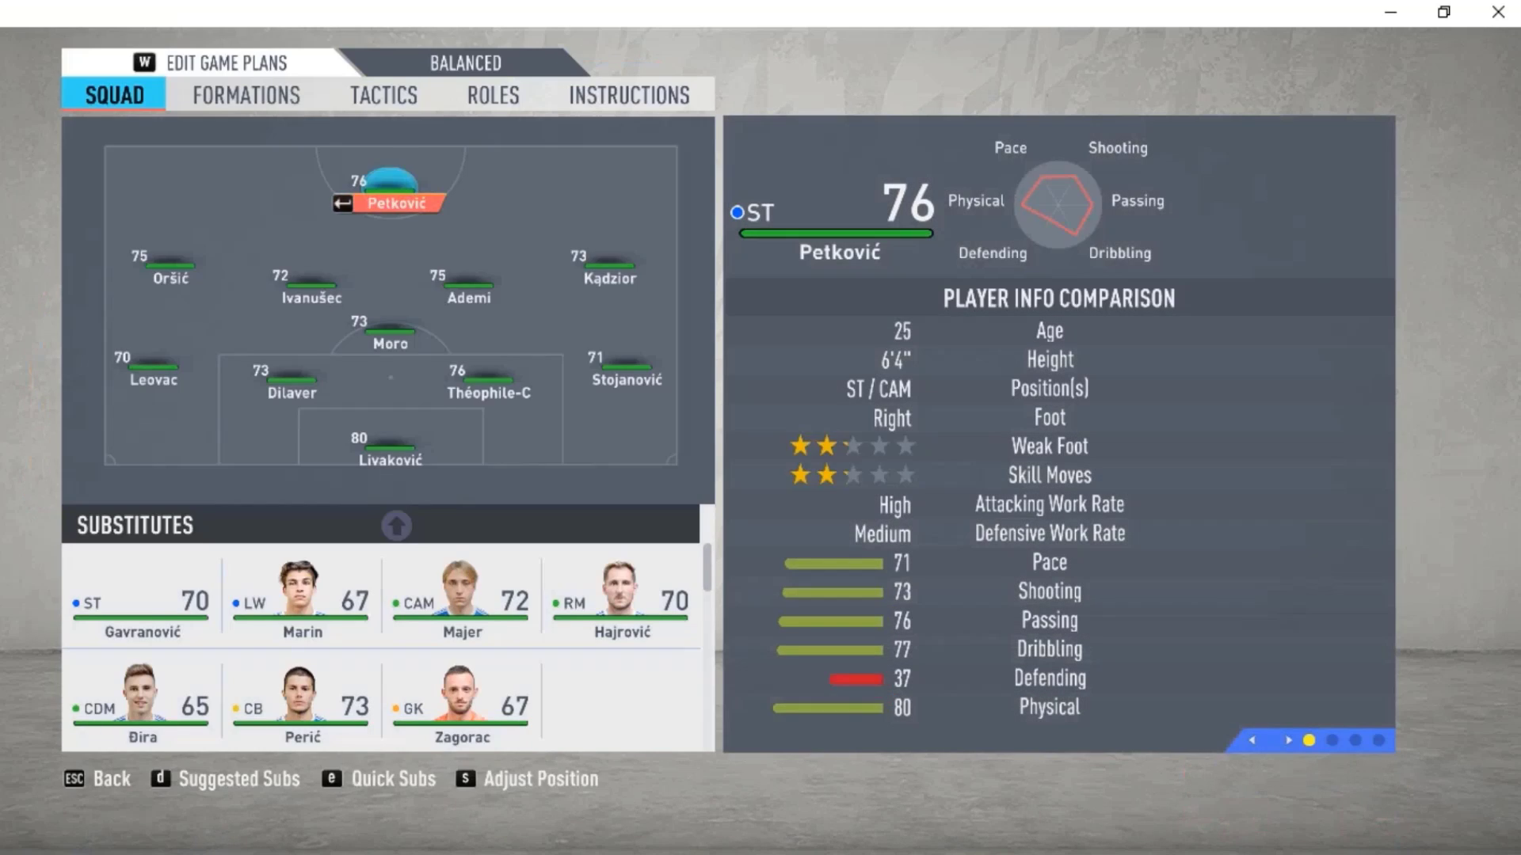
Swap Ivanušec for Krizmanić from the reserves in the Dinamo Zagreb lineup, and return to the match preview.
key("Down")
key("Return")
key("Down")
key("Down")
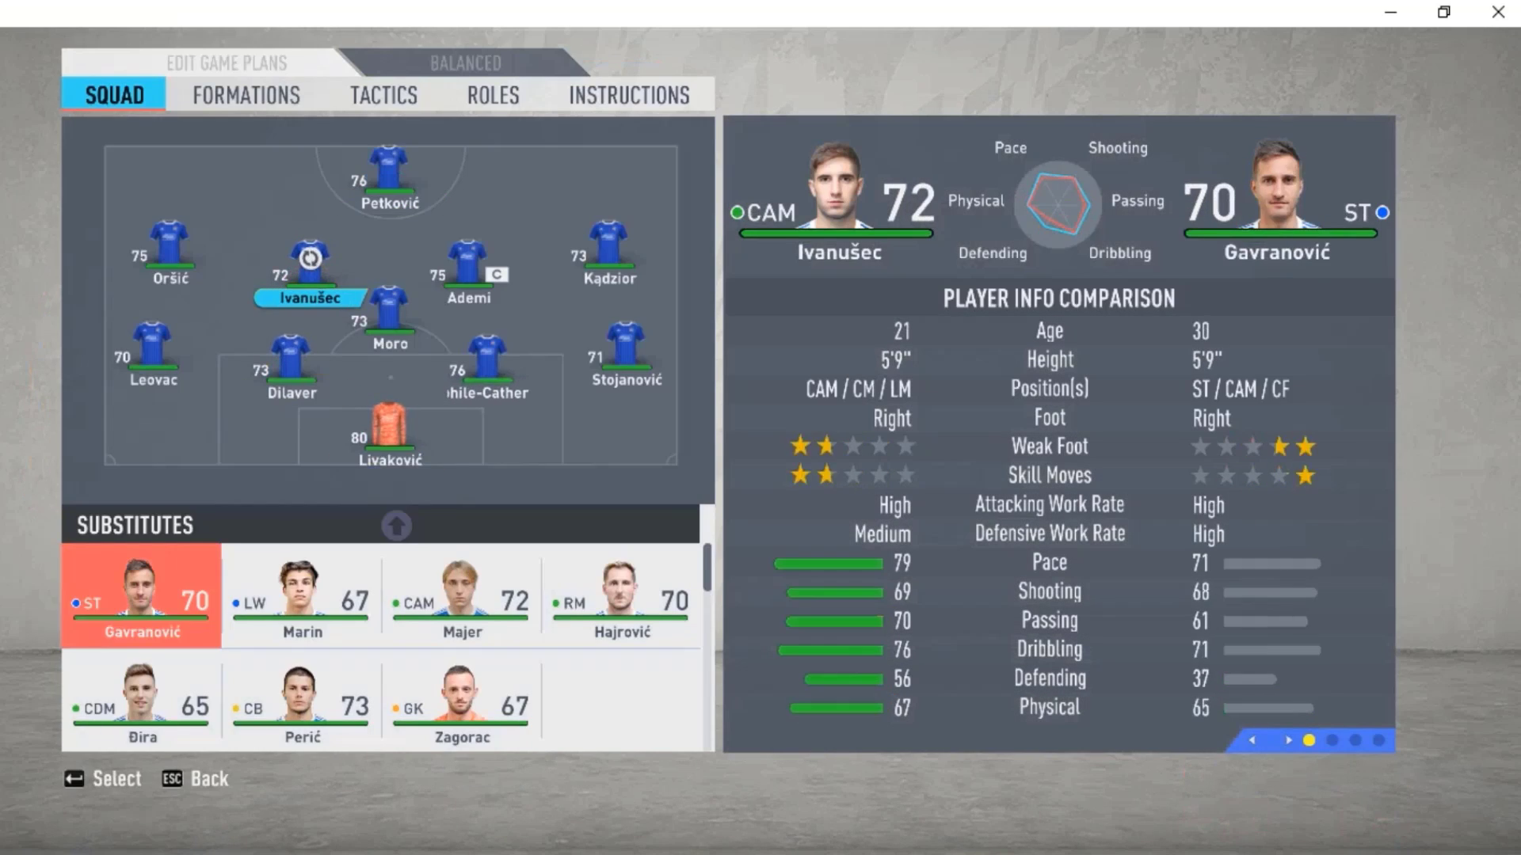
key("Down")
key("Down")
key("Down")
key("Down")
key("Right")
key("Up")
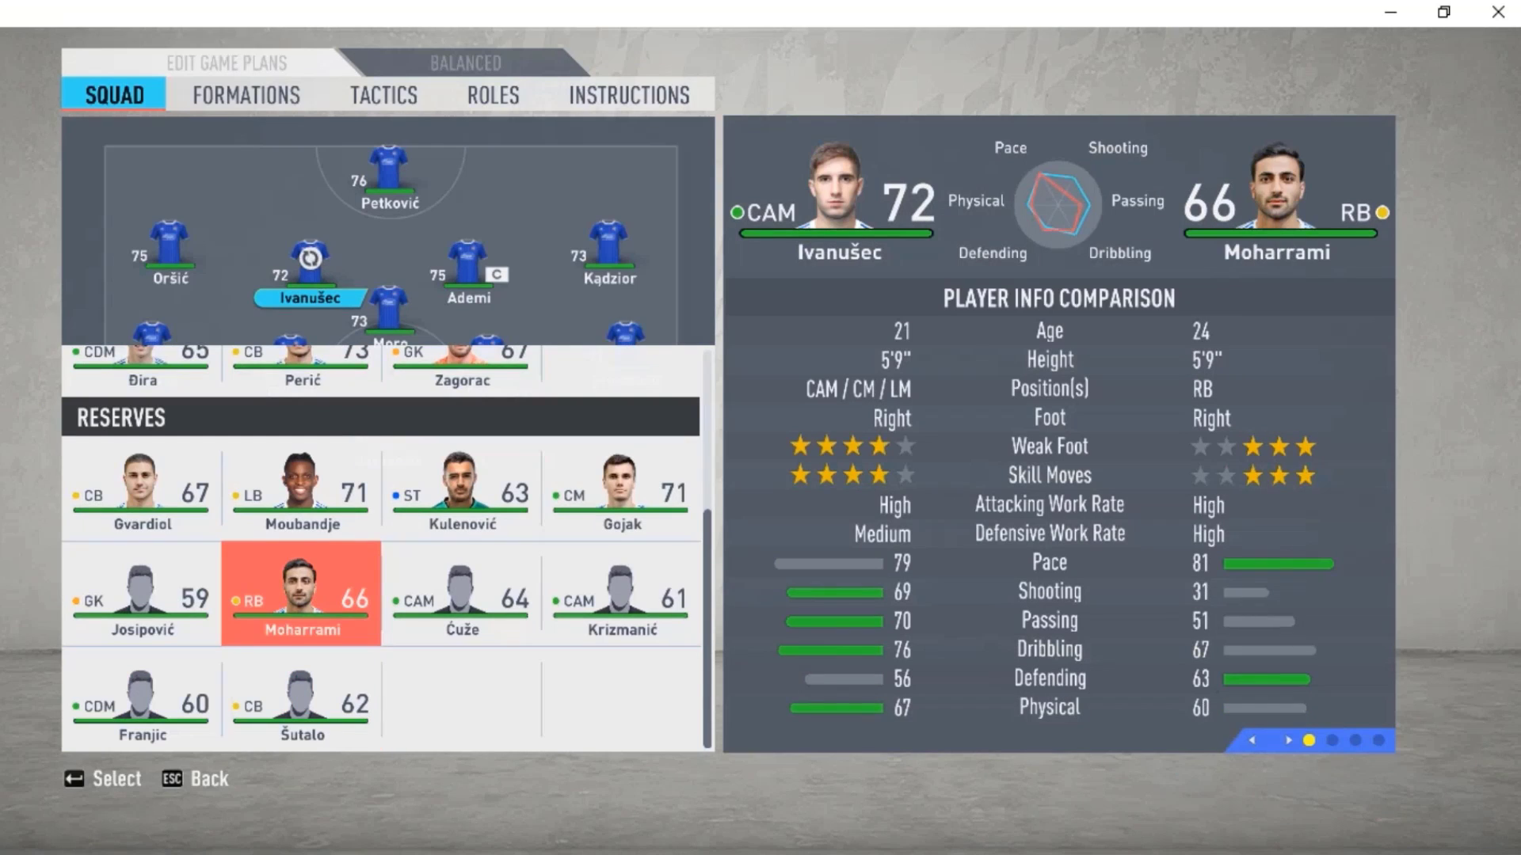
key("Right")
key("Return")
key("Escape")
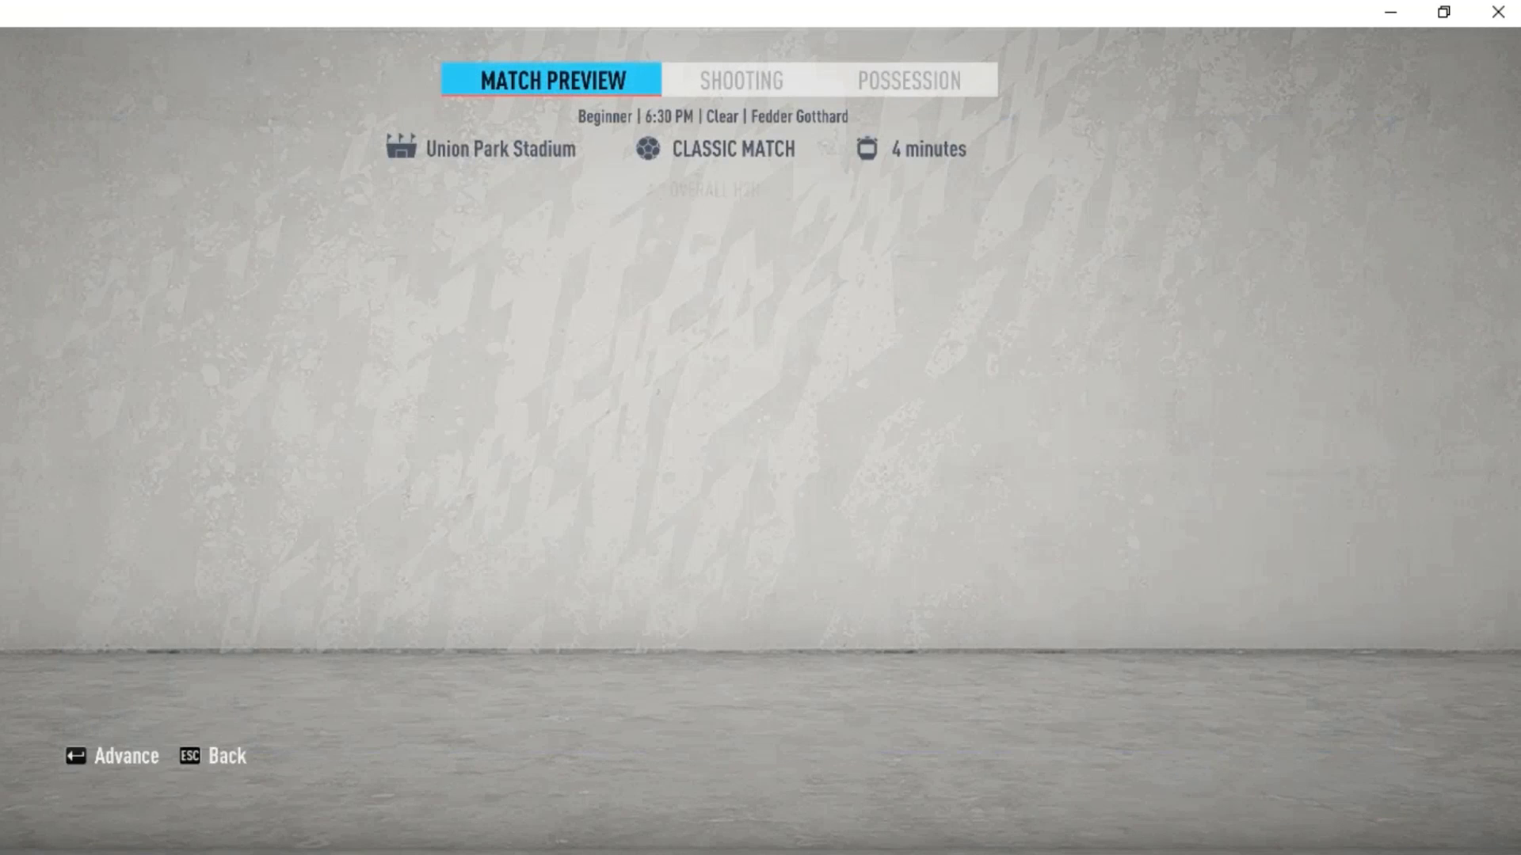
Open the match's Game Settings, check the Stadium option, and go back to the match preview.
key("Right")
key("Right")
key("Return")
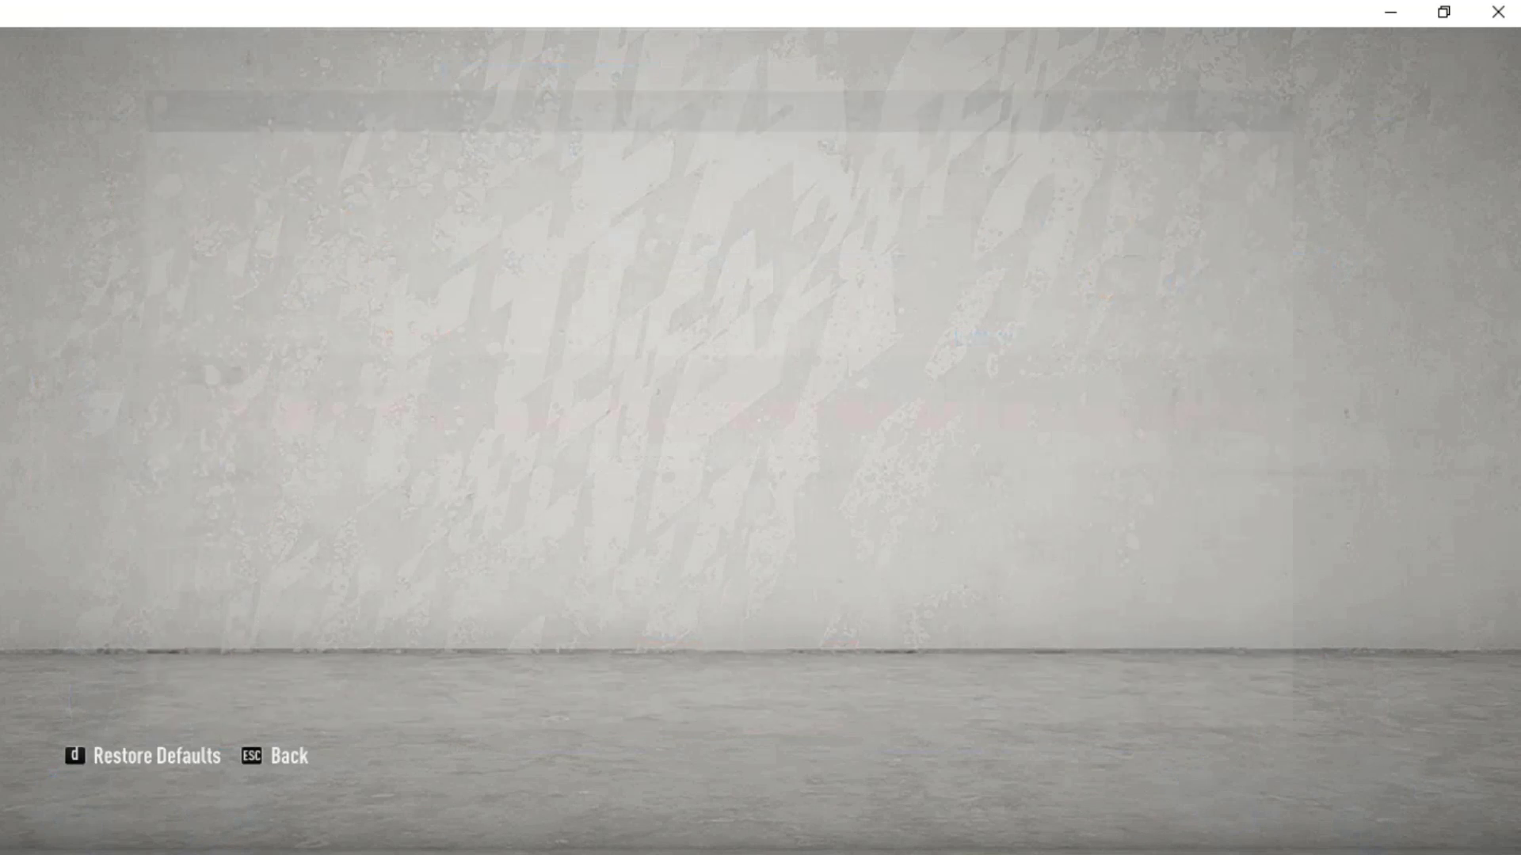
key("Down")
key("Down")
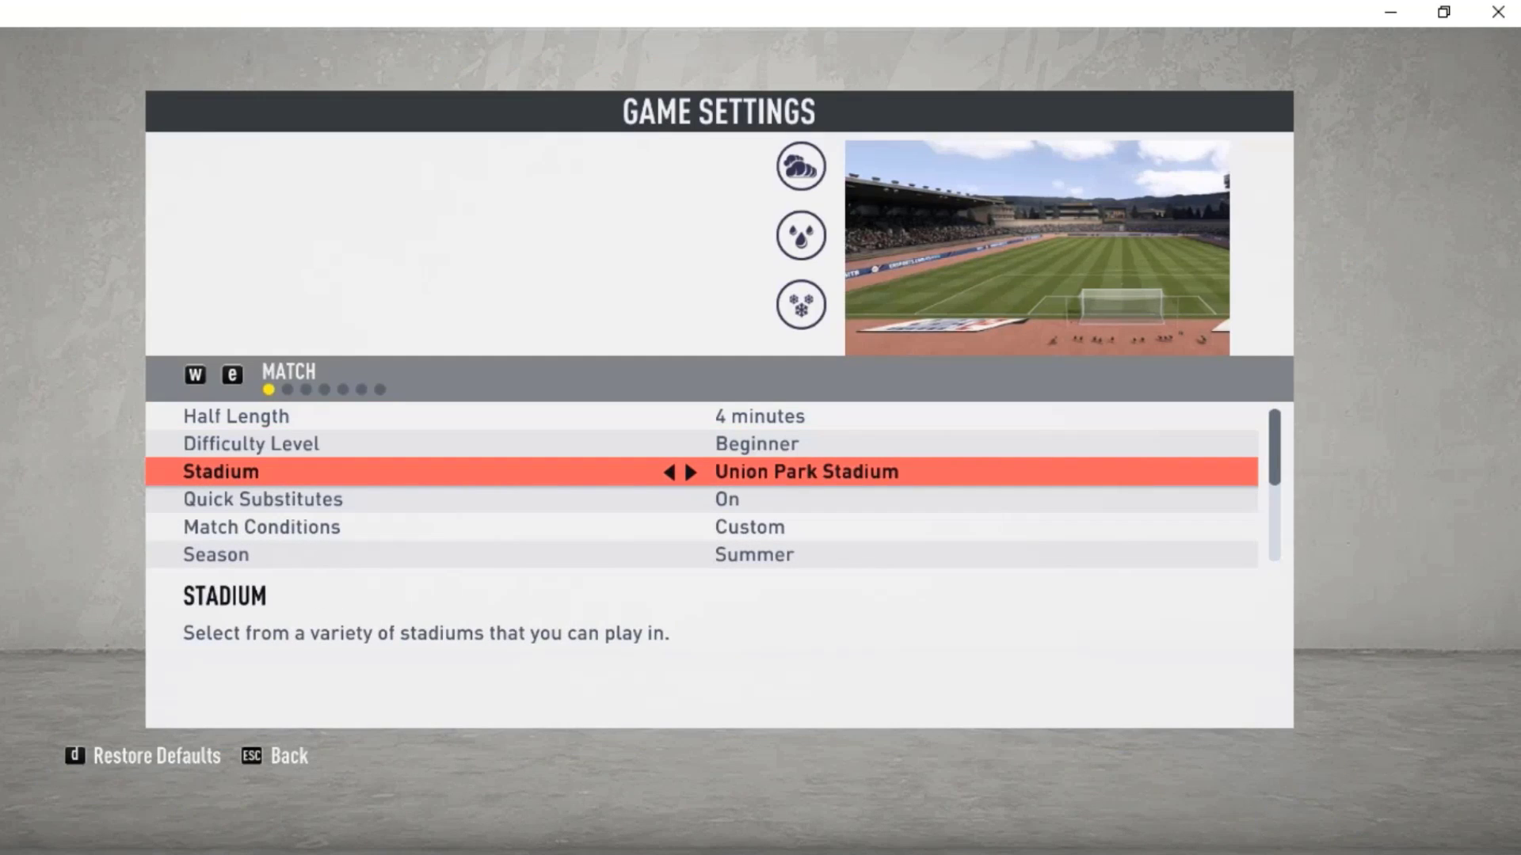
key("Escape")
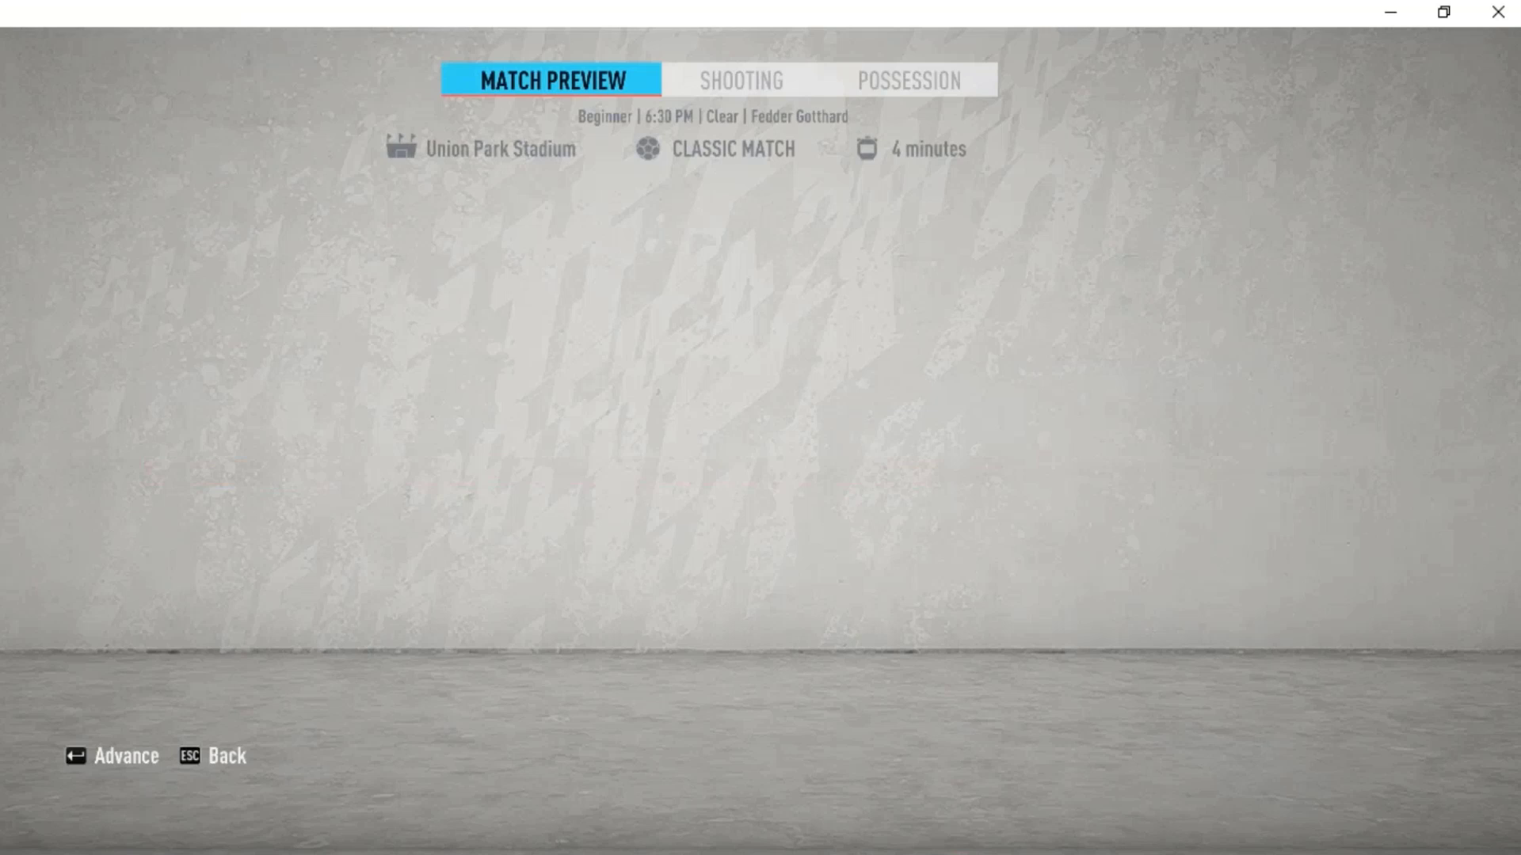
Start the match, make a ground pass in the loading drill, and skip ahead to the game.
key("Return")
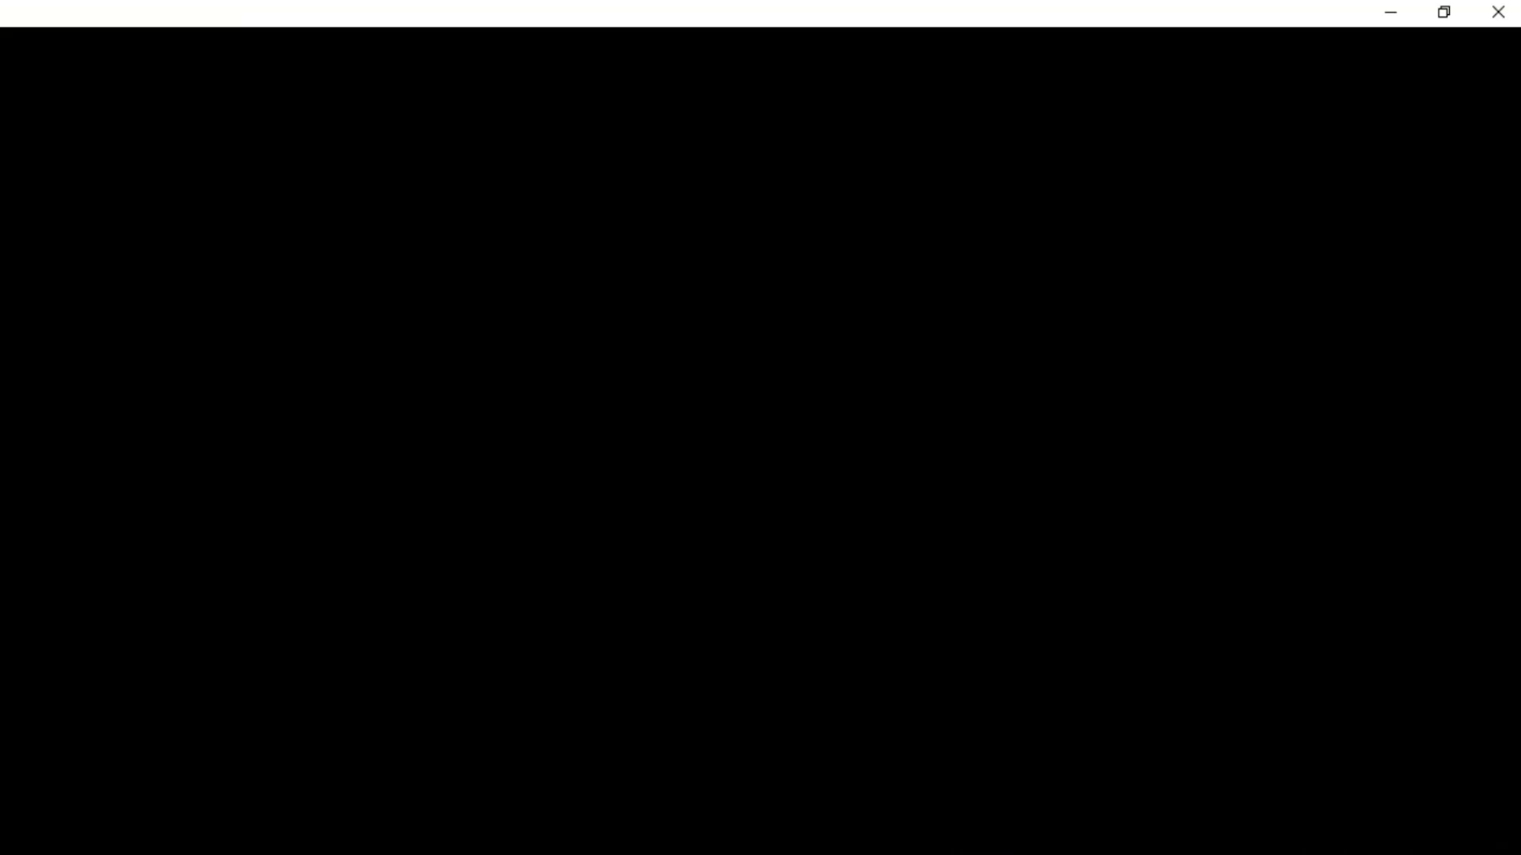
key("Return")
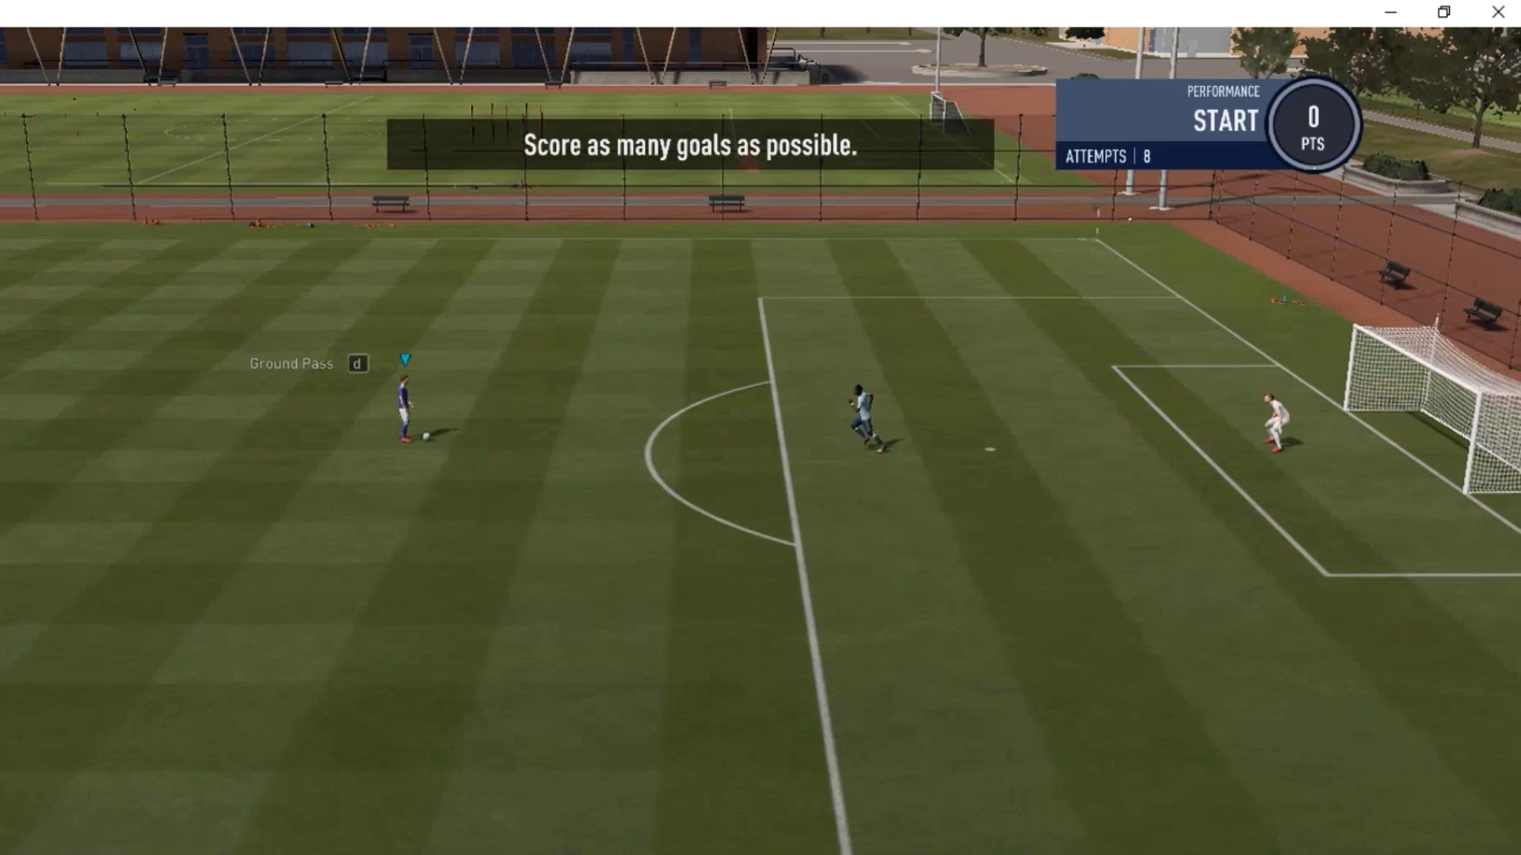
key("d")
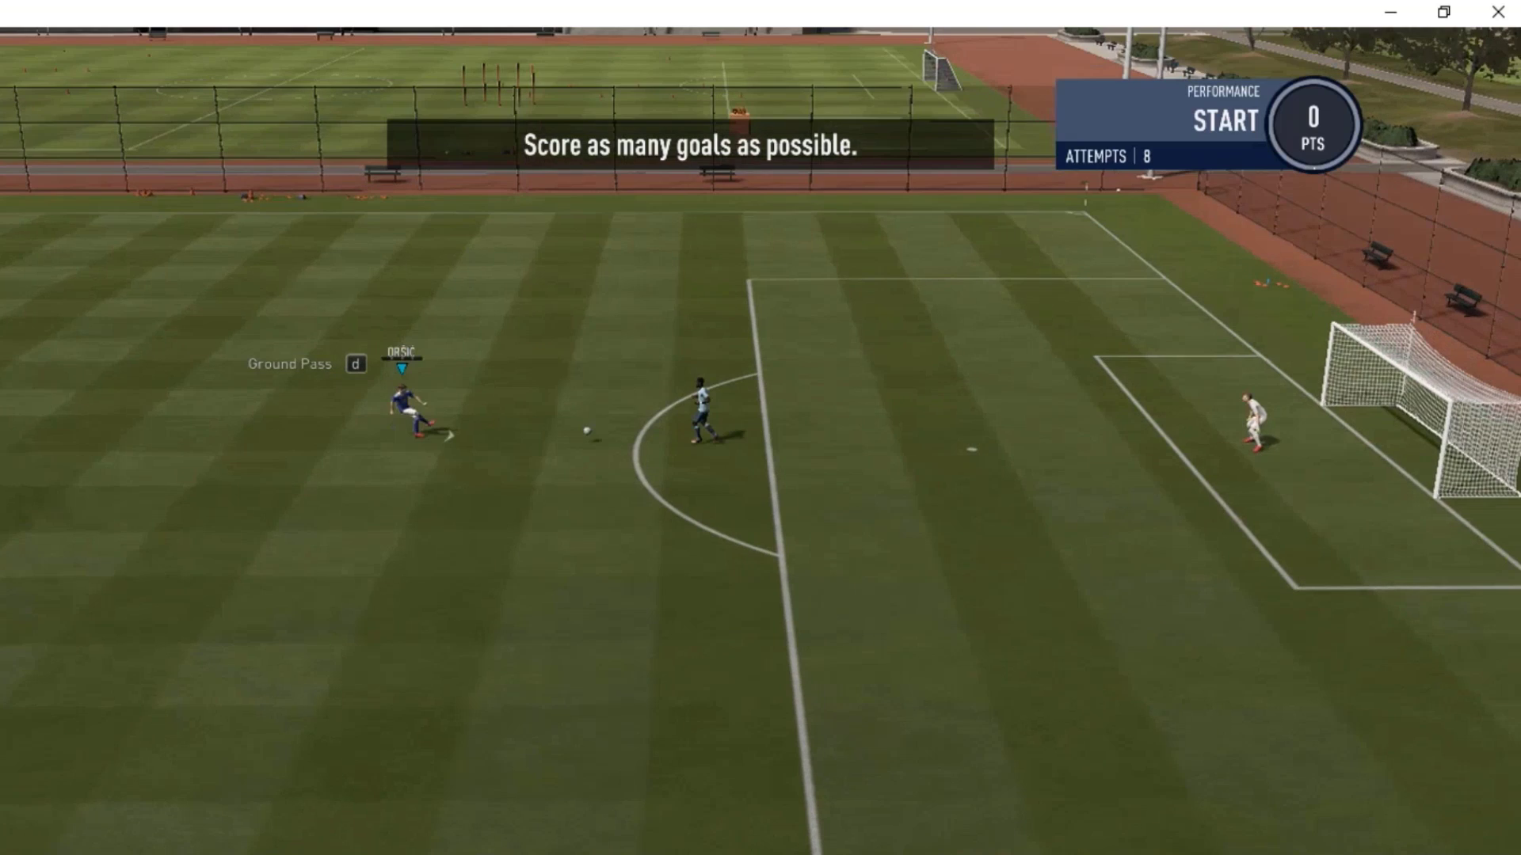
key("Return")
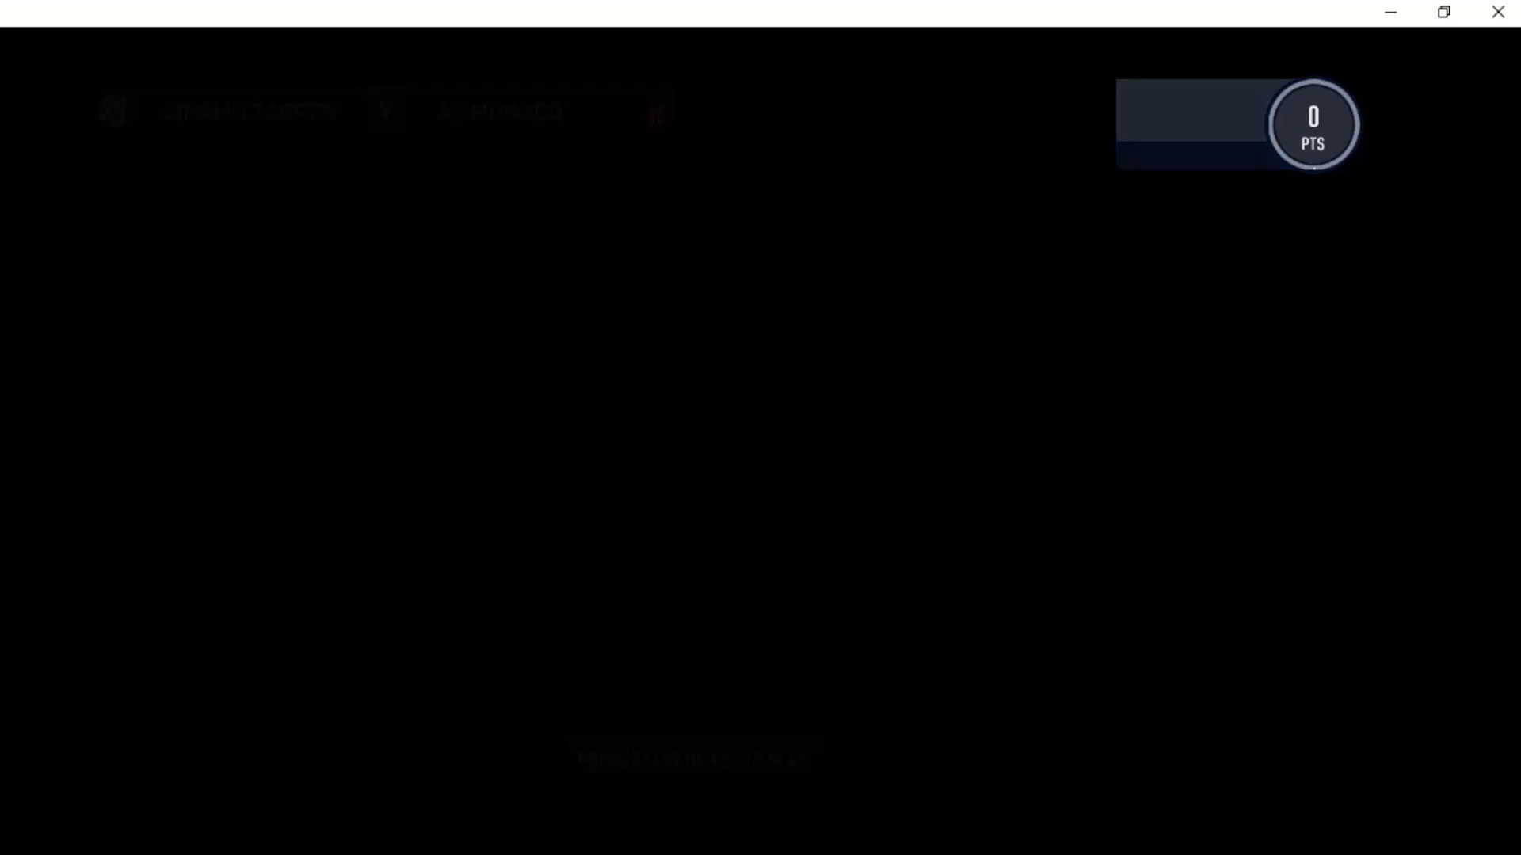